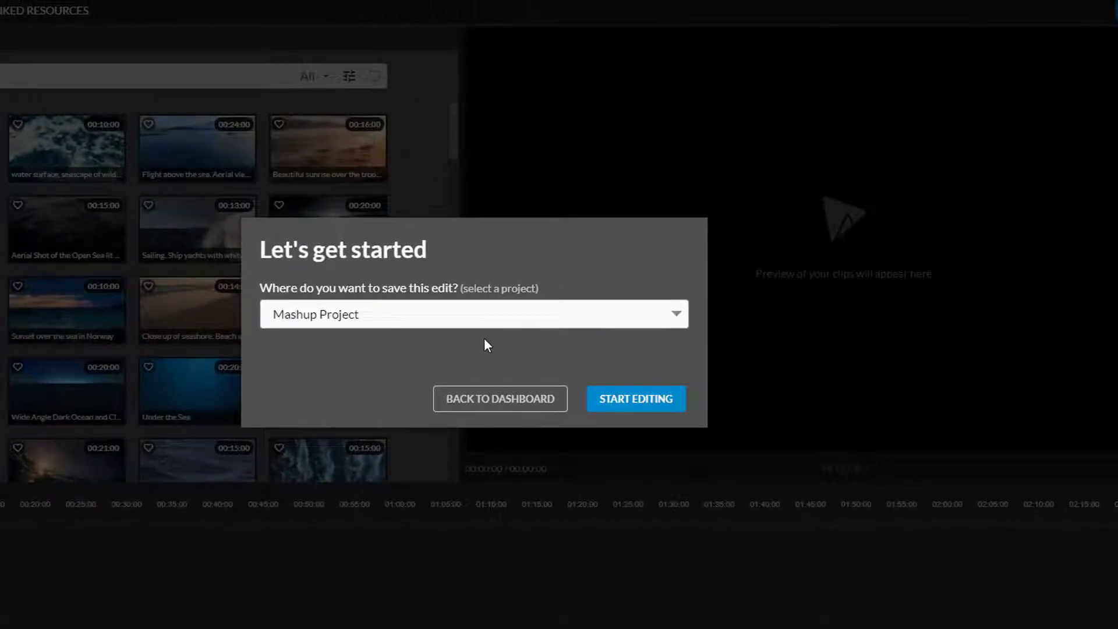
# Step: Choose Practice as the project to save into and start editing
pyautogui.click(490, 326)
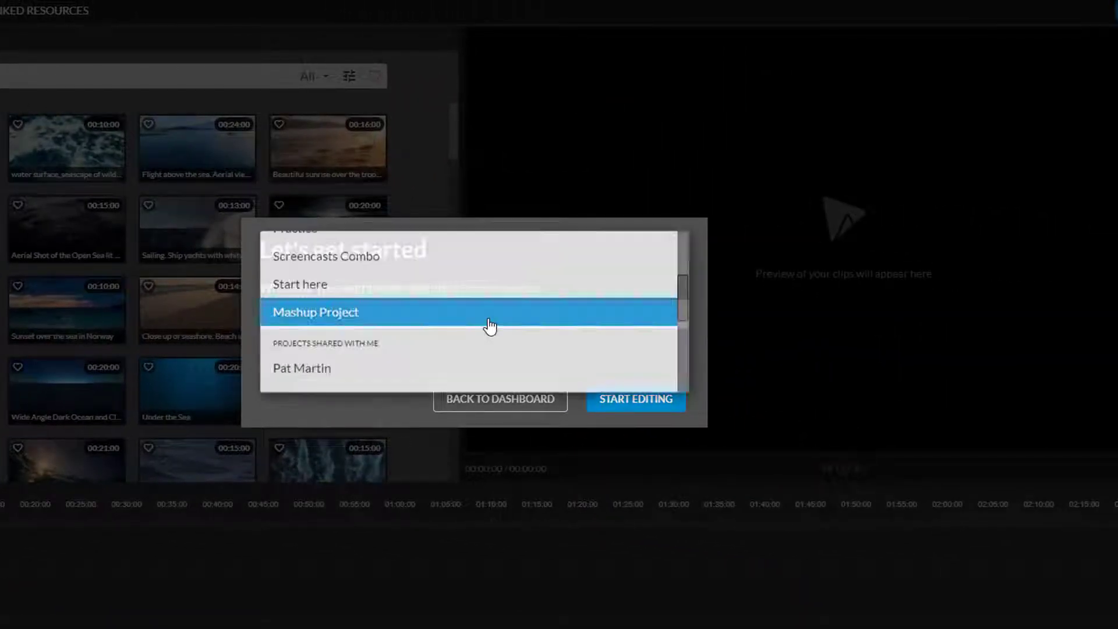
pyautogui.scroll(3, 488, 326)
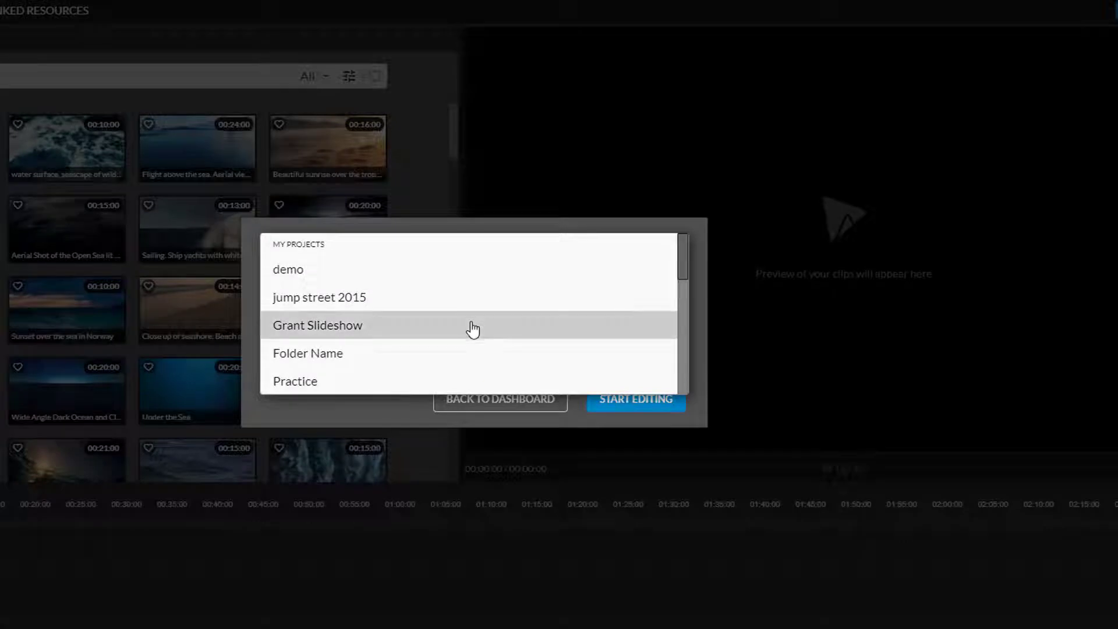
pyautogui.click(449, 384)
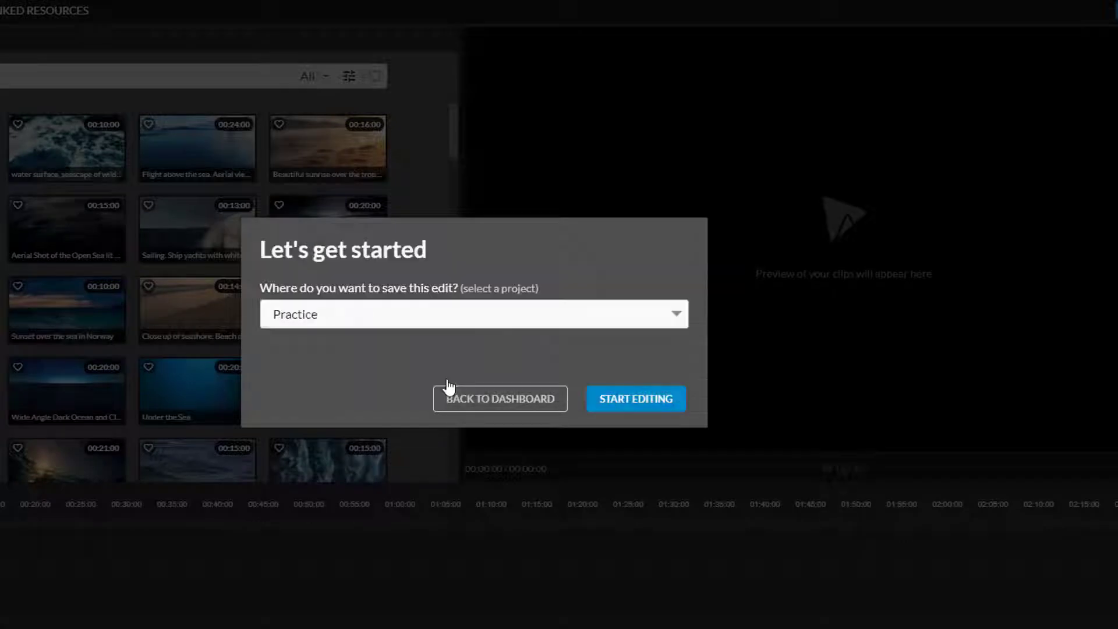
pyautogui.click(637, 408)
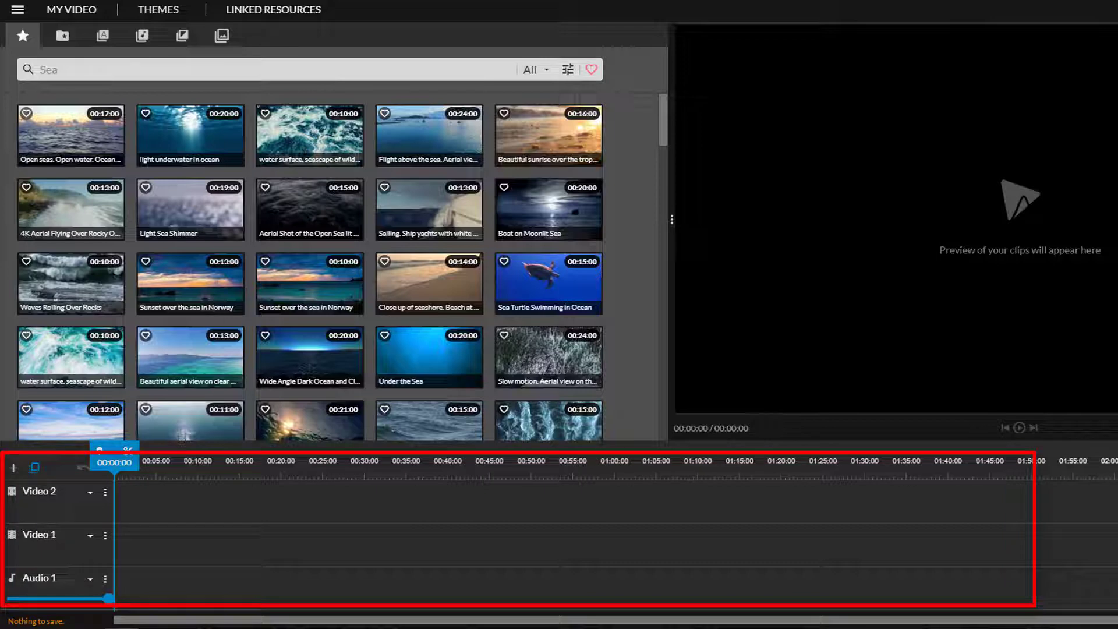
# Step: Toggle the editor to Storyboard and back to Timeline, then search stock media for 'grand canyon'
pyautogui.click(17, 10)
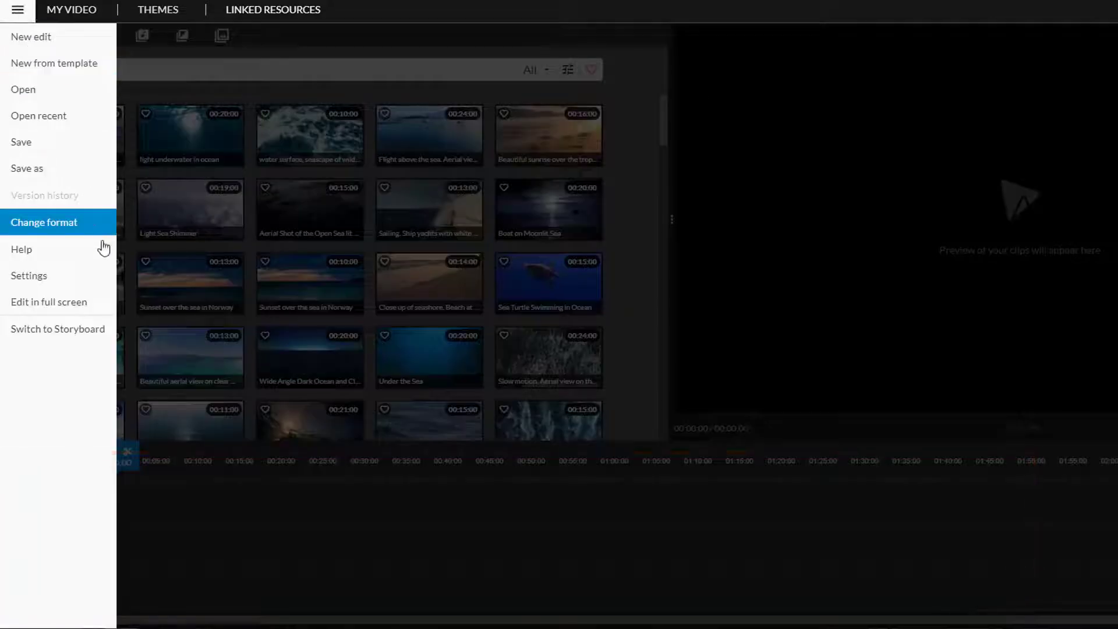
pyautogui.click(70, 341)
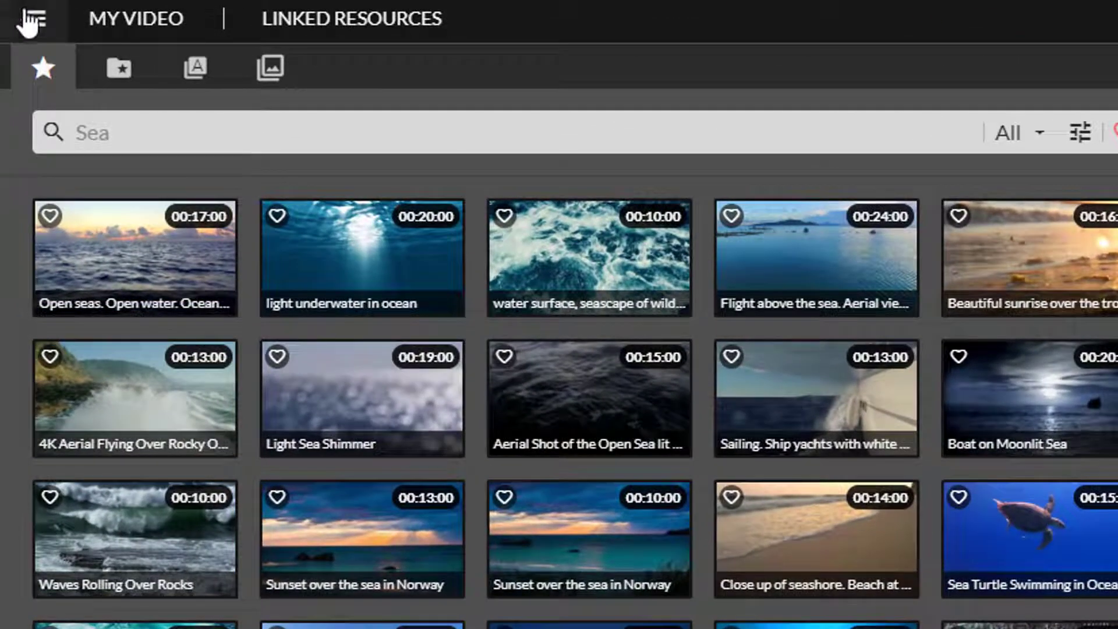
pyautogui.click(18, 11)
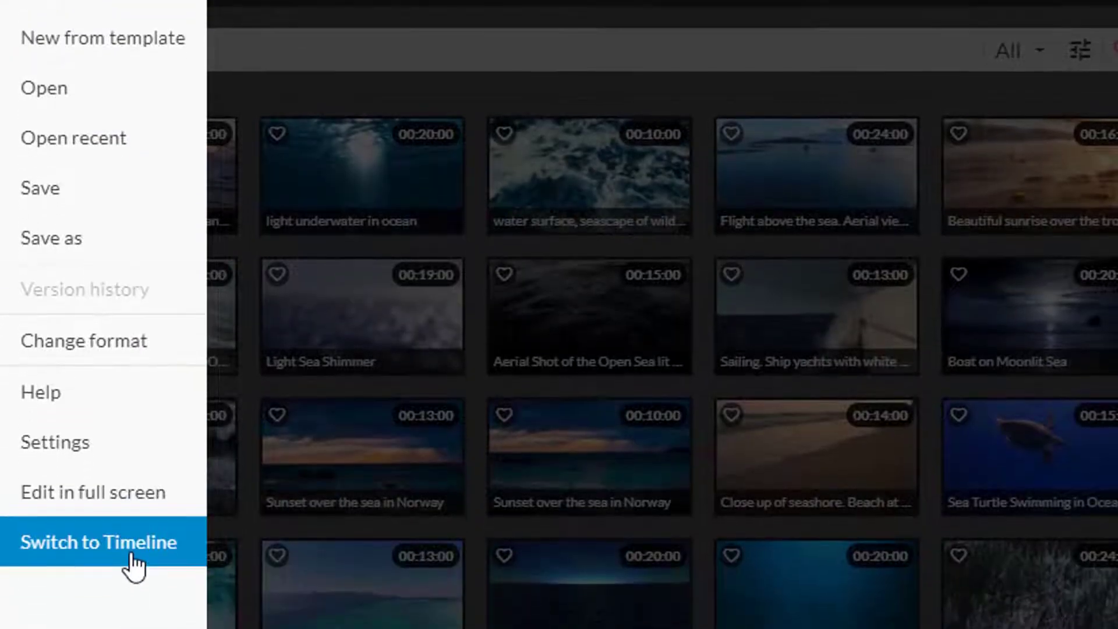
pyautogui.click(130, 622)
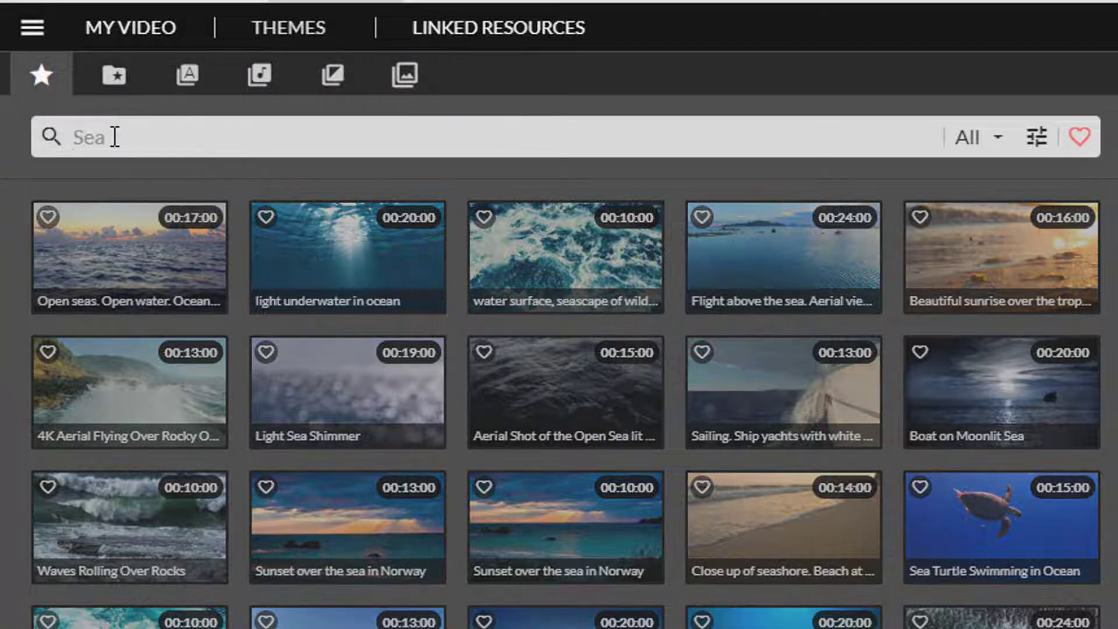
pyautogui.click(115, 137)
pyautogui.write('grand canyon')
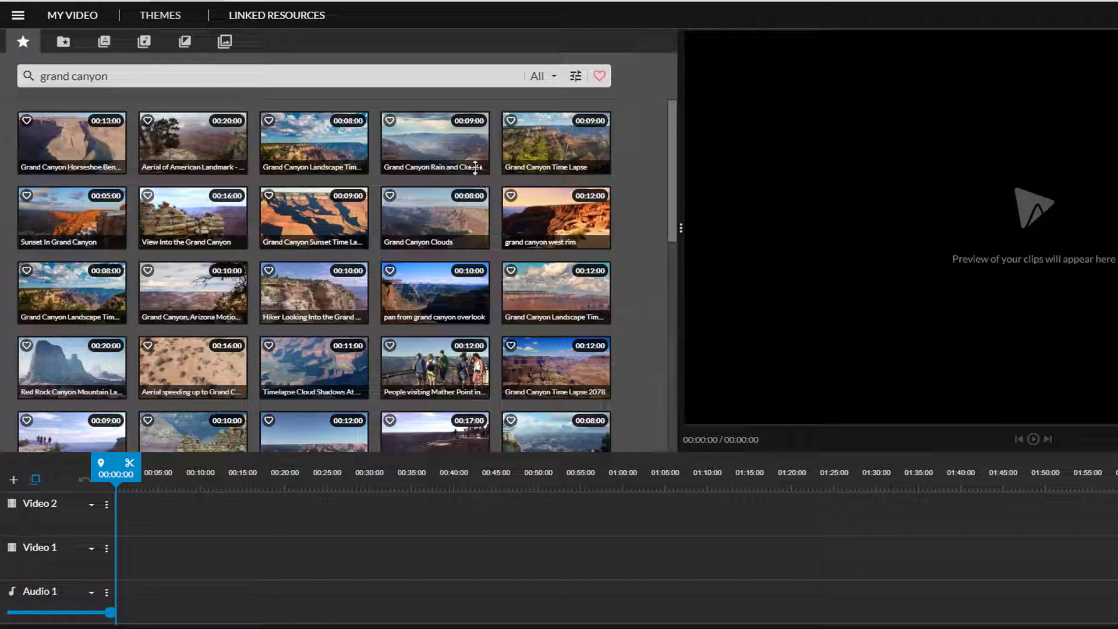
# Step: Place the Grand Canyon Rain and Clouds clip on Video 1, preview it, and trim it to 5:14
pyautogui.moveTo(481, 169); pyautogui.dragTo(131, 562)
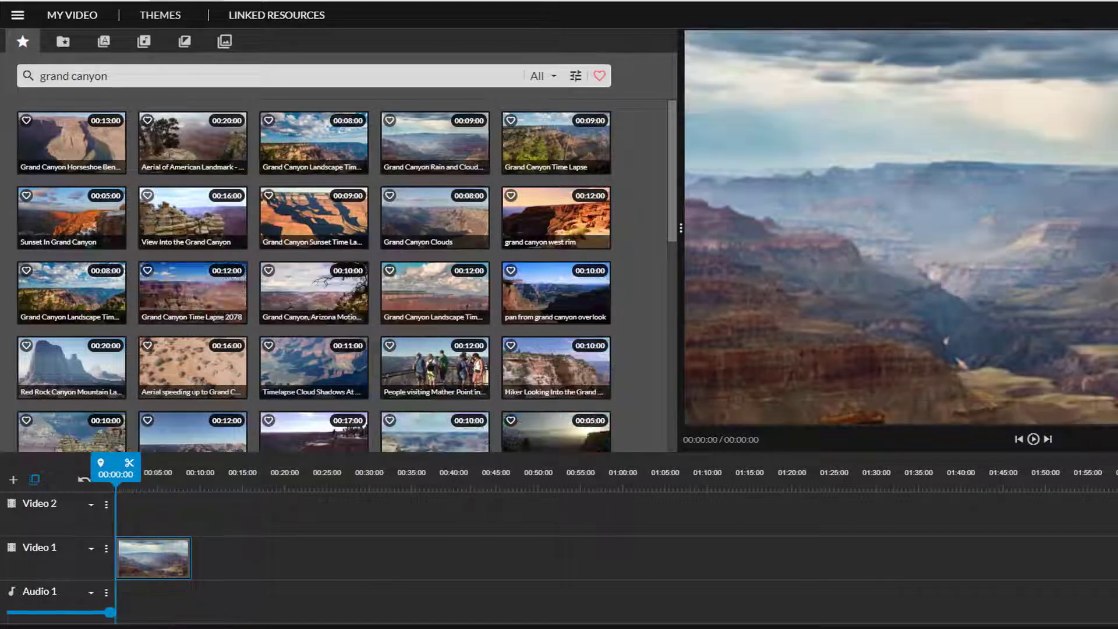
pyautogui.moveTo(99, 473)
pyautogui.mouseDown()
pyautogui.moveTo(159, 473)
pyautogui.moveTo(131, 473)
pyautogui.mouseUp()
pyautogui.press('space')
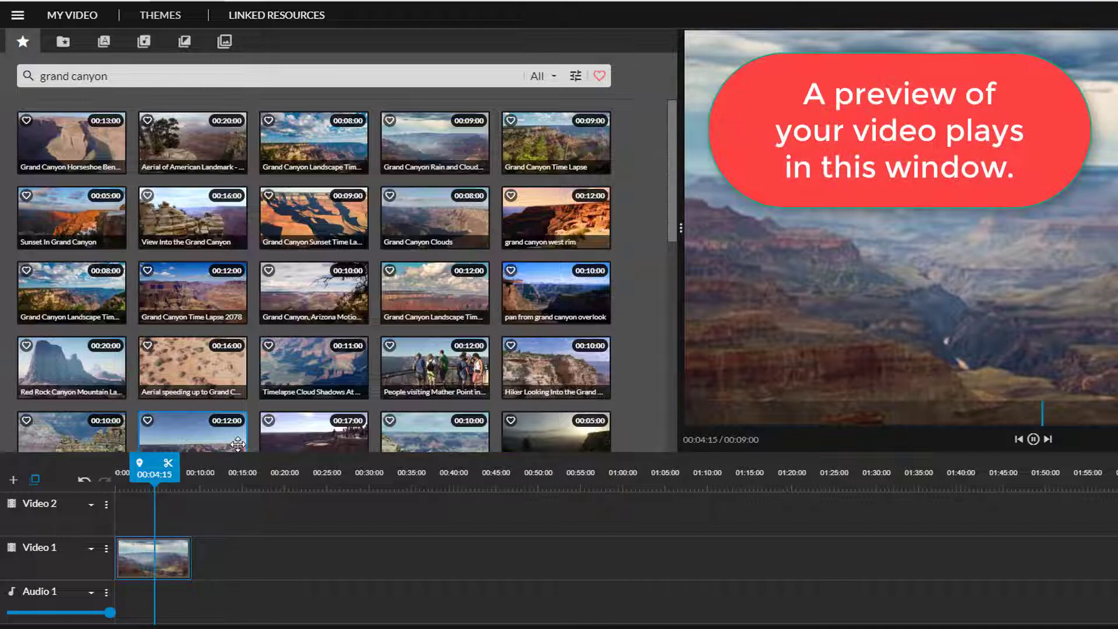
pyautogui.press('space')
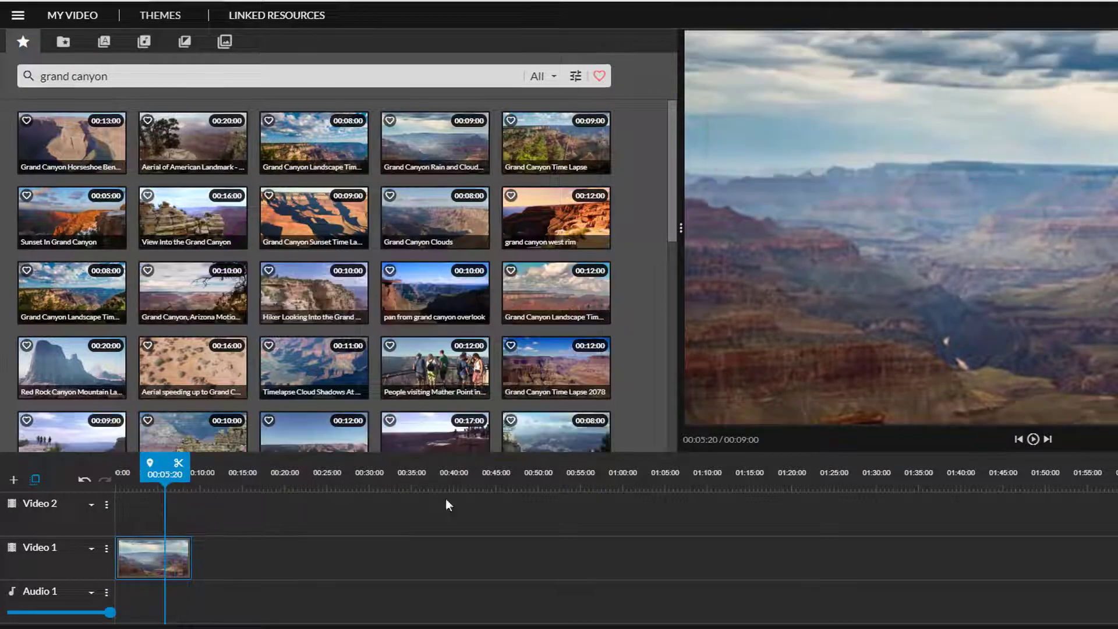
pyautogui.click(155, 571)
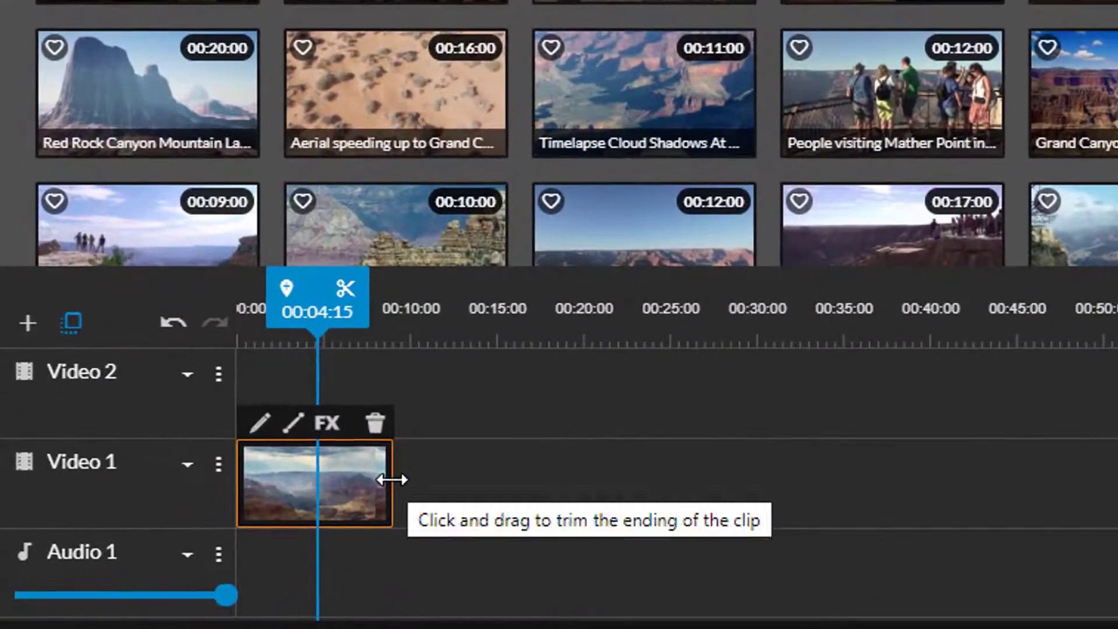
pyautogui.moveTo(362, 488); pyautogui.dragTo(332, 482)
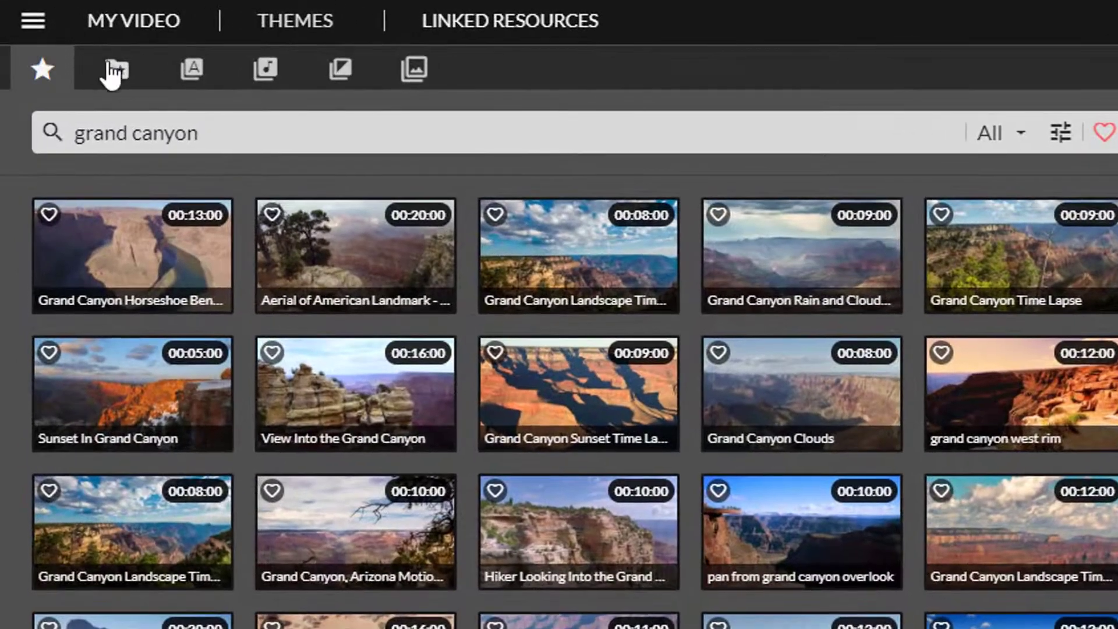
# Step: Import the 'Puppy having a nightmare' video from Google Drive via a 'puppy nightmare' search
pyautogui.click(121, 72)
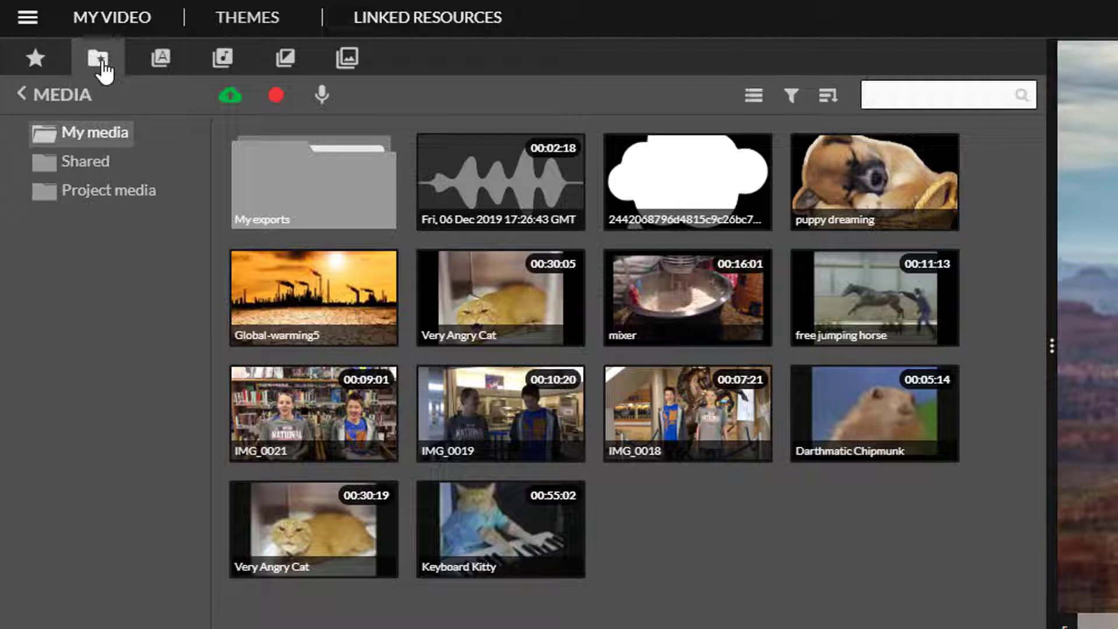
pyautogui.click(229, 102)
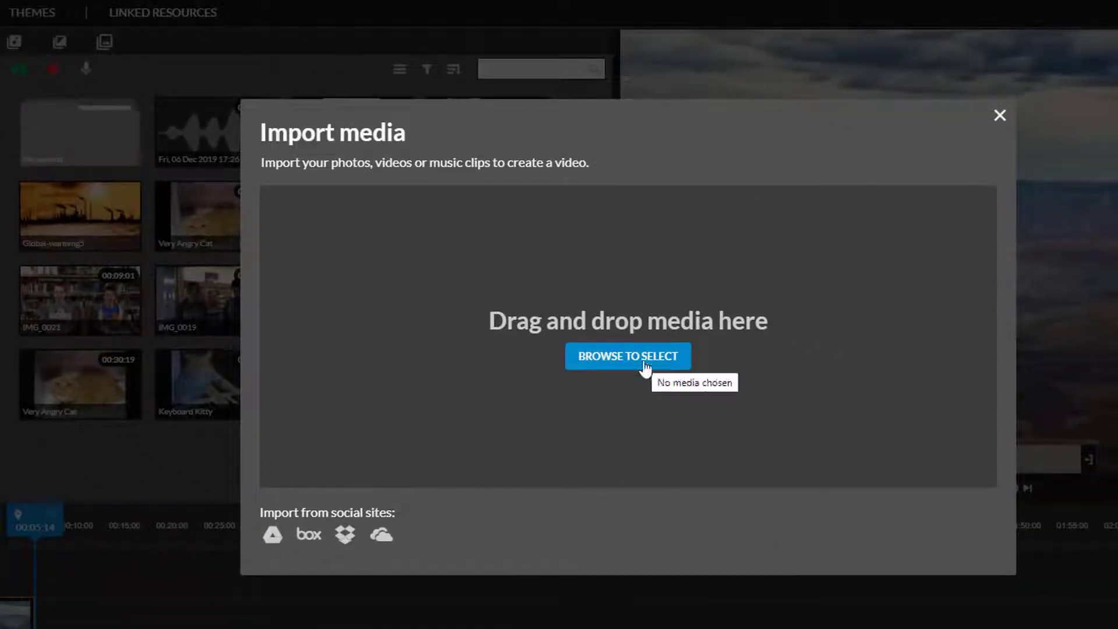
pyautogui.click(270, 539)
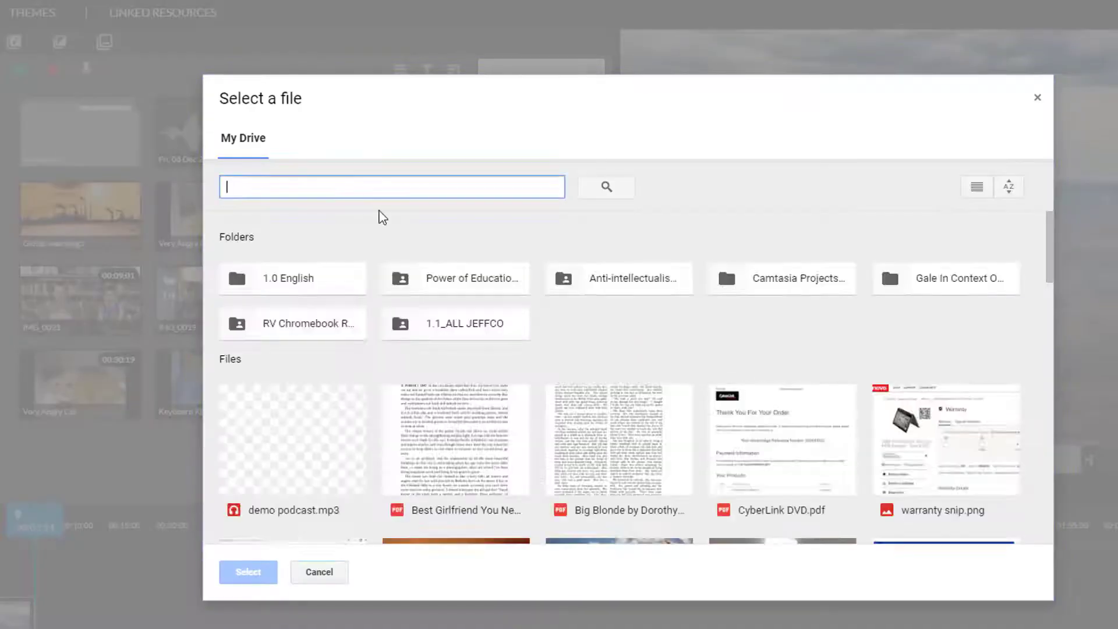
pyautogui.write('puppy nightmare')
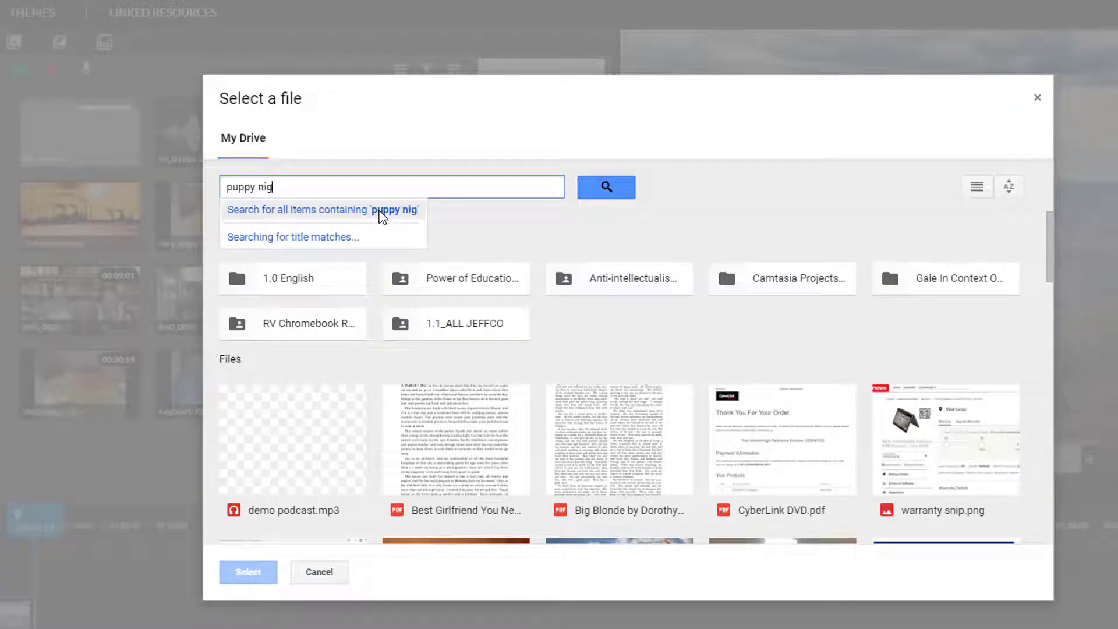
pyautogui.press('Return')
pyautogui.doubleClick(293, 314)
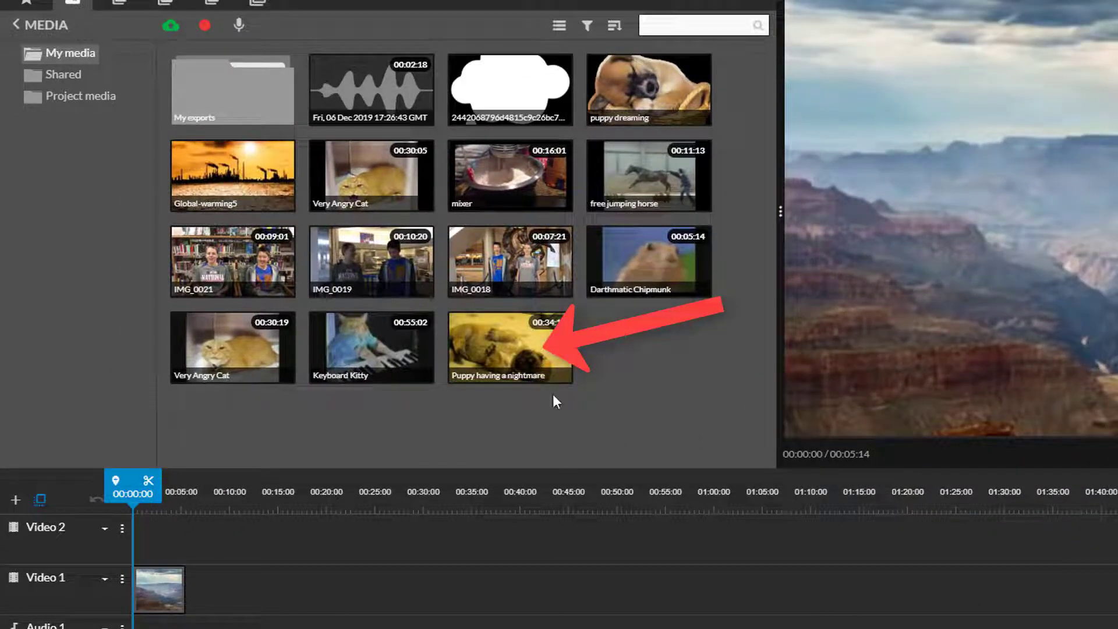
# Step: Put the full Puppy having a nightmare clip on Video 1 directly after the canyon clip at 5:14
pyautogui.moveTo(527, 350); pyautogui.dragTo(209, 596)
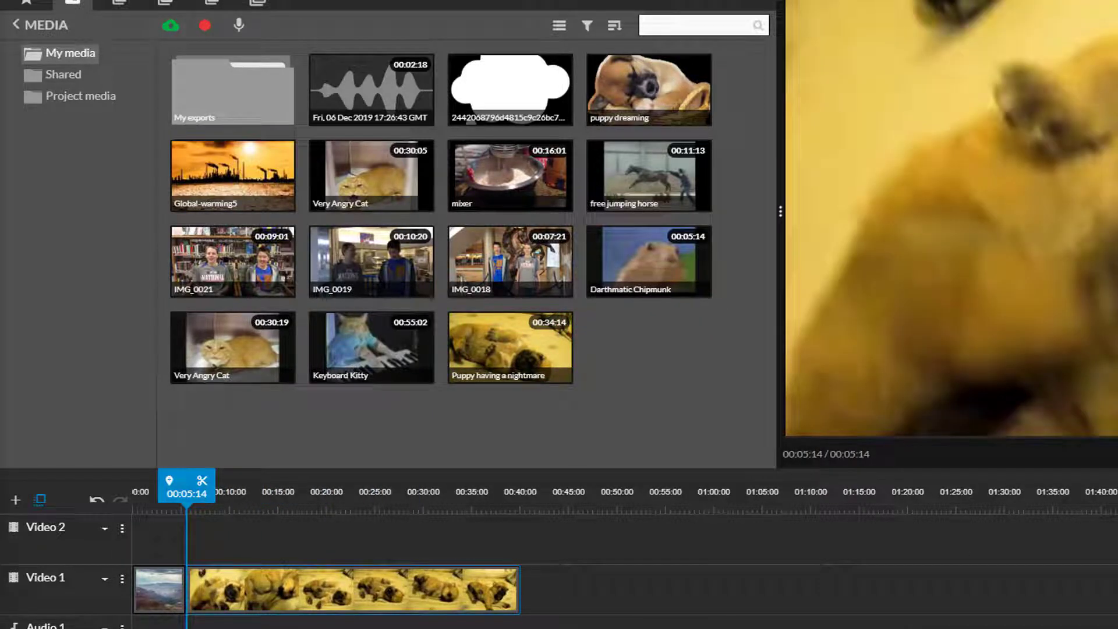
pyautogui.click(347, 579)
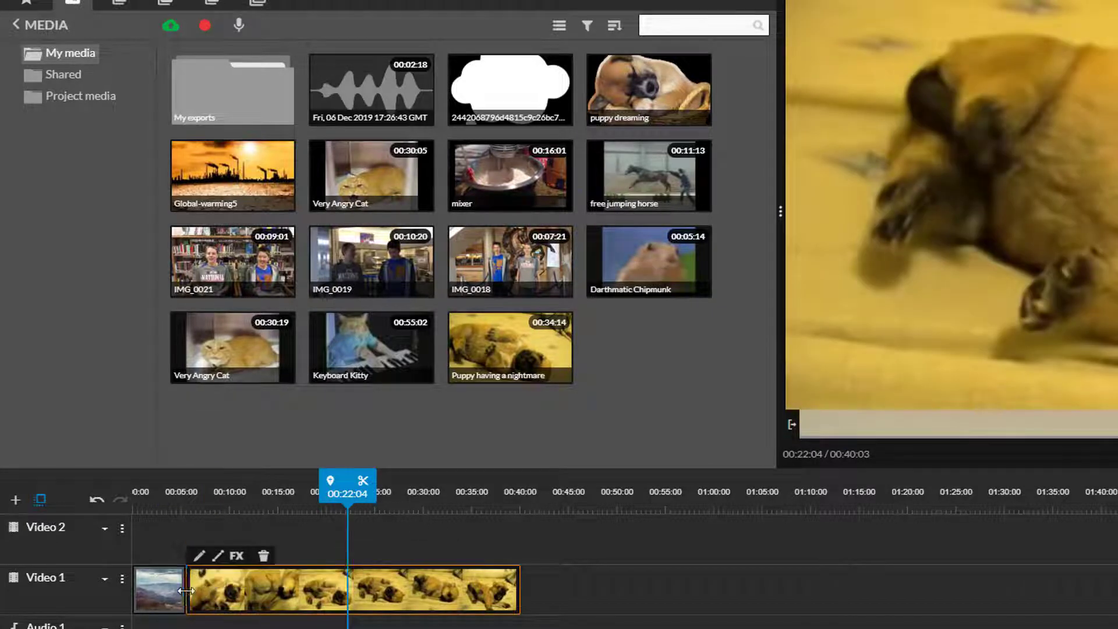
pyautogui.moveTo(184, 591); pyautogui.dragTo(305, 590)
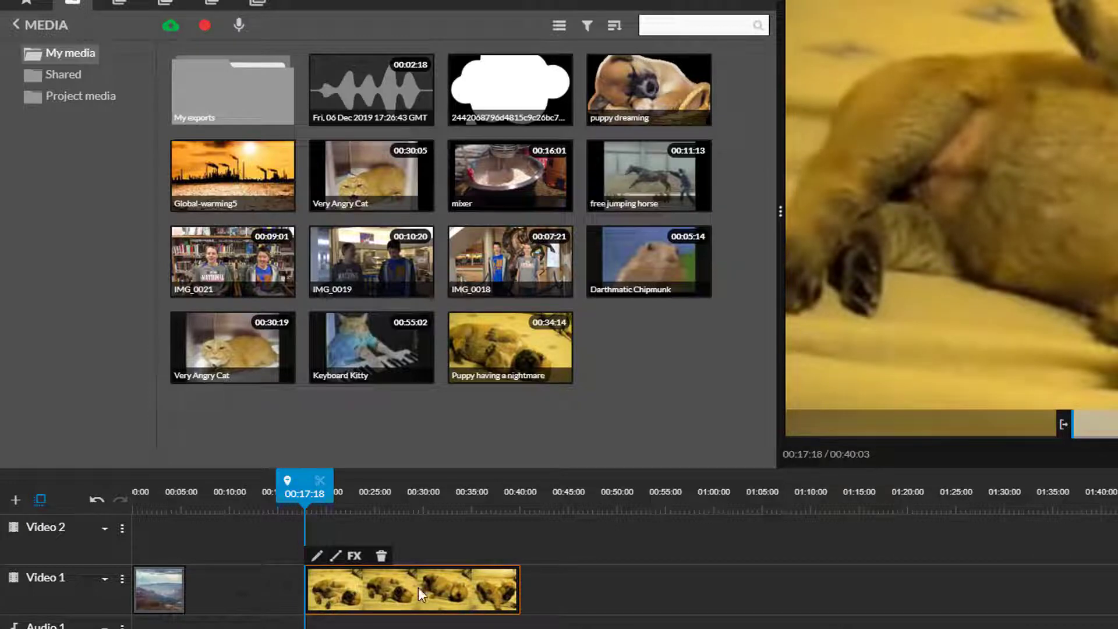
pyautogui.moveTo(449, 586); pyautogui.dragTo(337, 592)
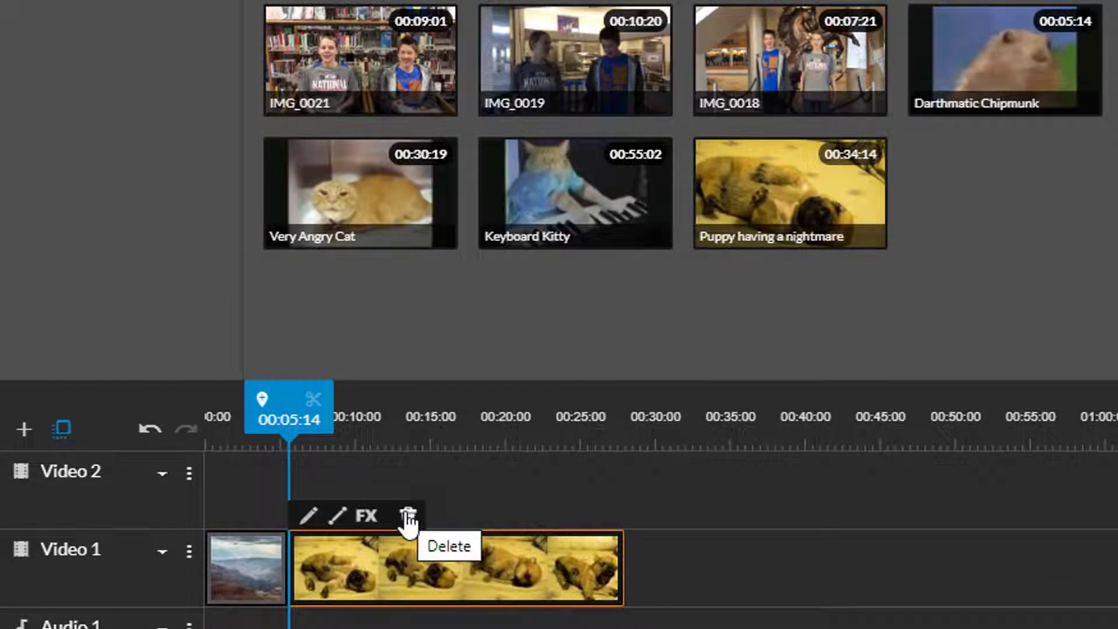
pyautogui.click(409, 517)
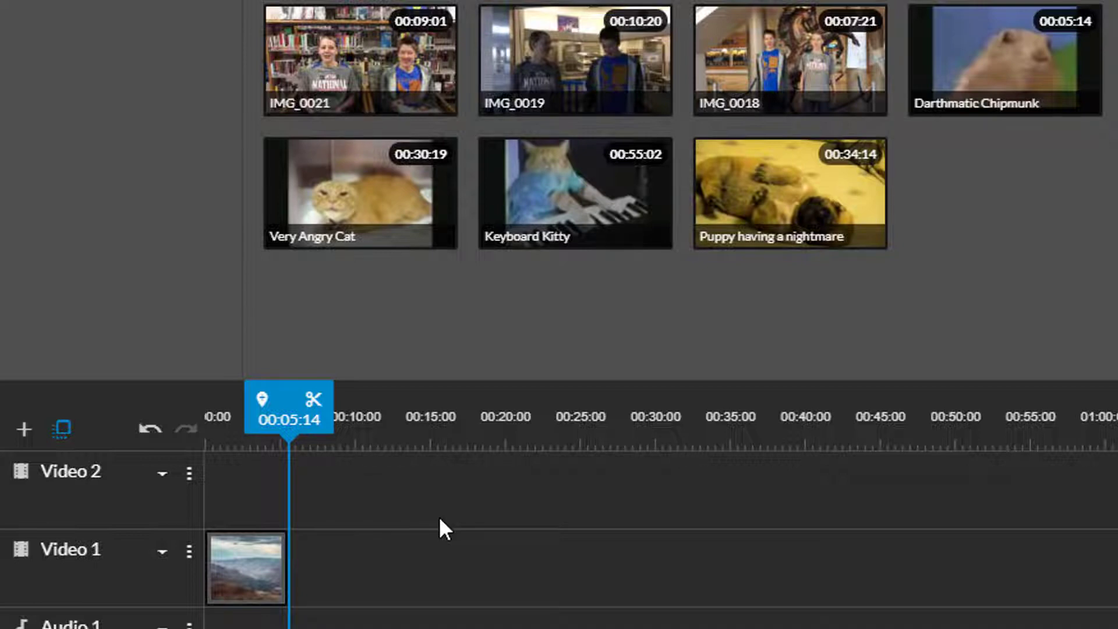
pyautogui.moveTo(804, 195); pyautogui.dragTo(345, 571)
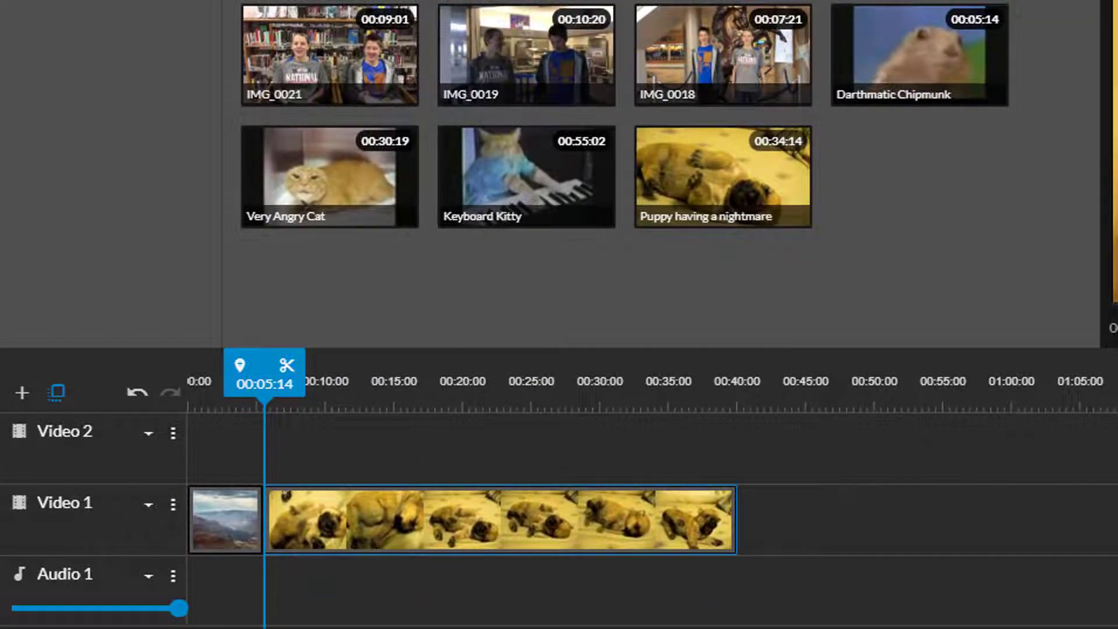
pyautogui.moveTo(979, 82); pyautogui.dragTo(250, 525)
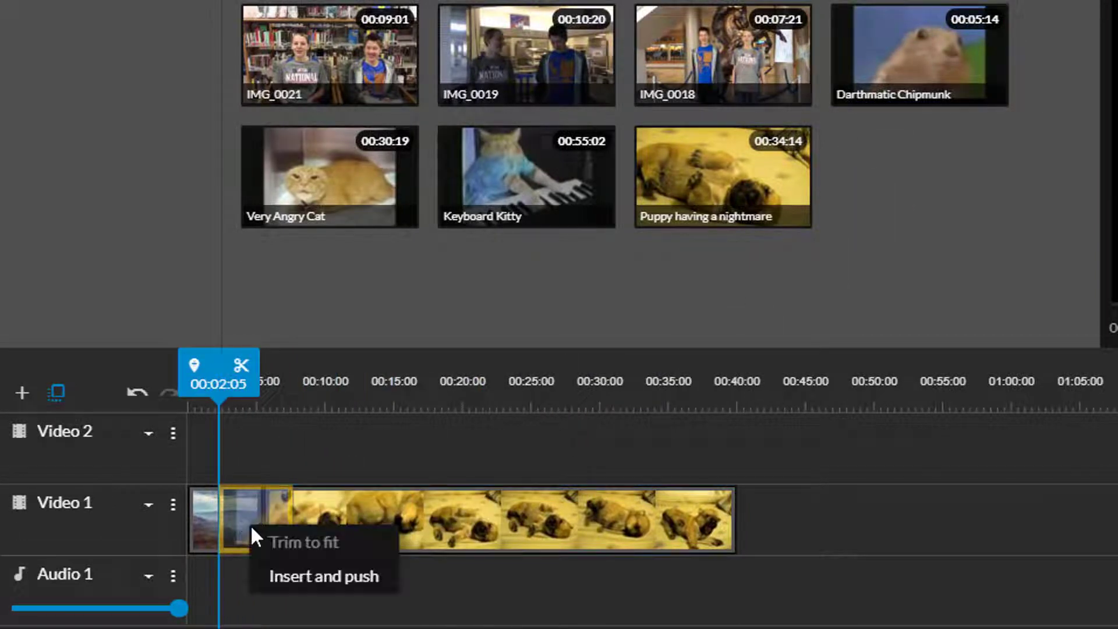
pyautogui.click(361, 589)
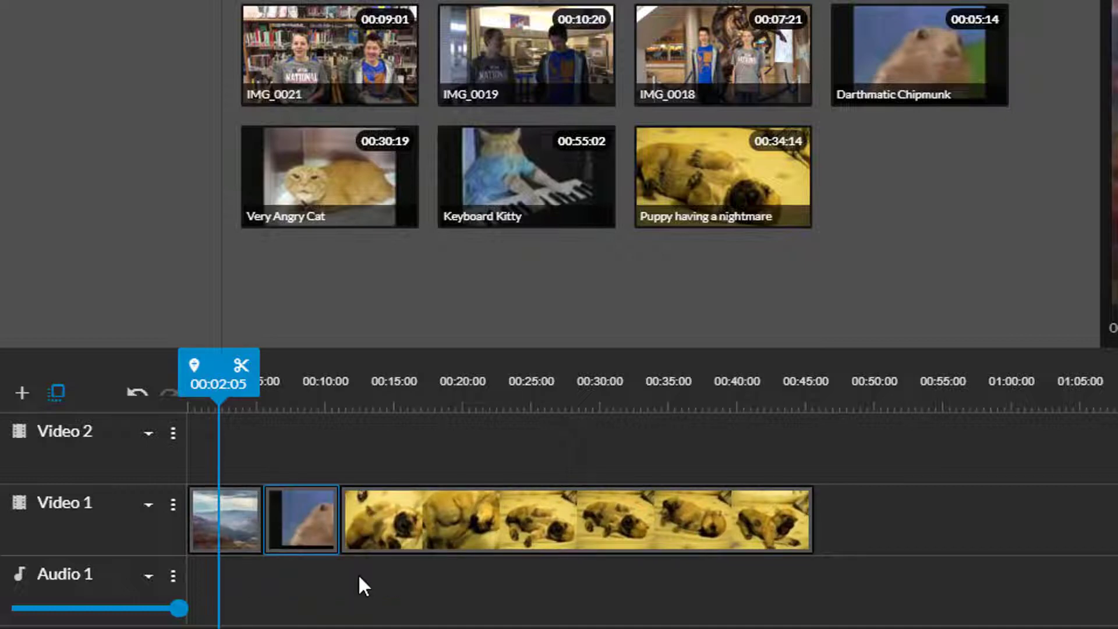
pyautogui.moveTo(316, 545); pyautogui.dragTo(874, 504)
pyautogui.moveTo(736, 512); pyautogui.dragTo(641, 513)
pyautogui.moveTo(874, 515); pyautogui.dragTo(764, 515)
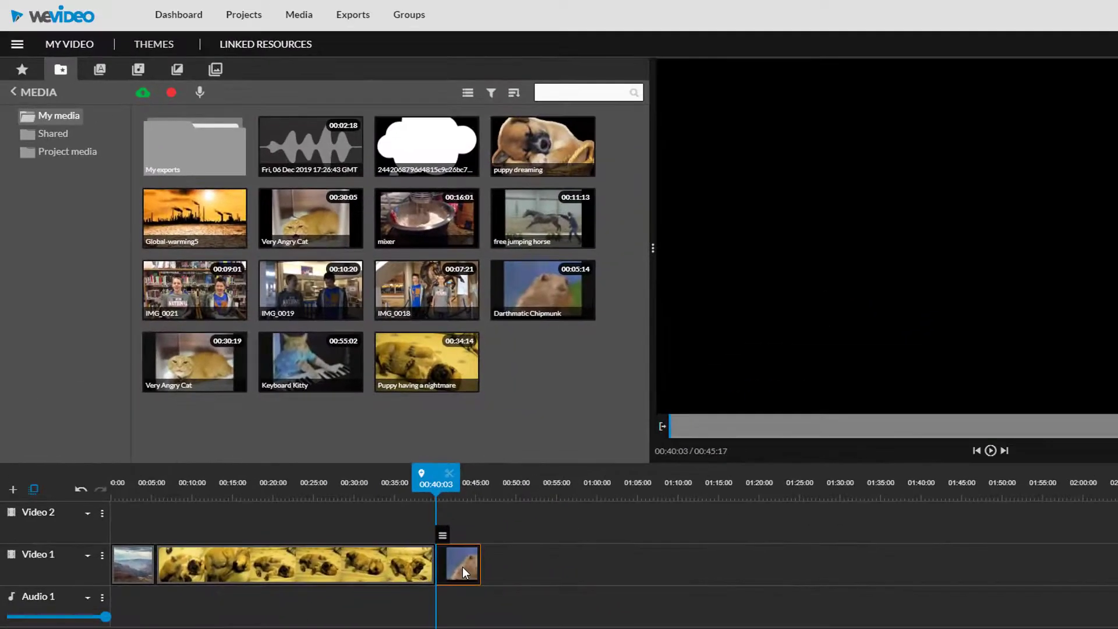
pyautogui.press('Delete')
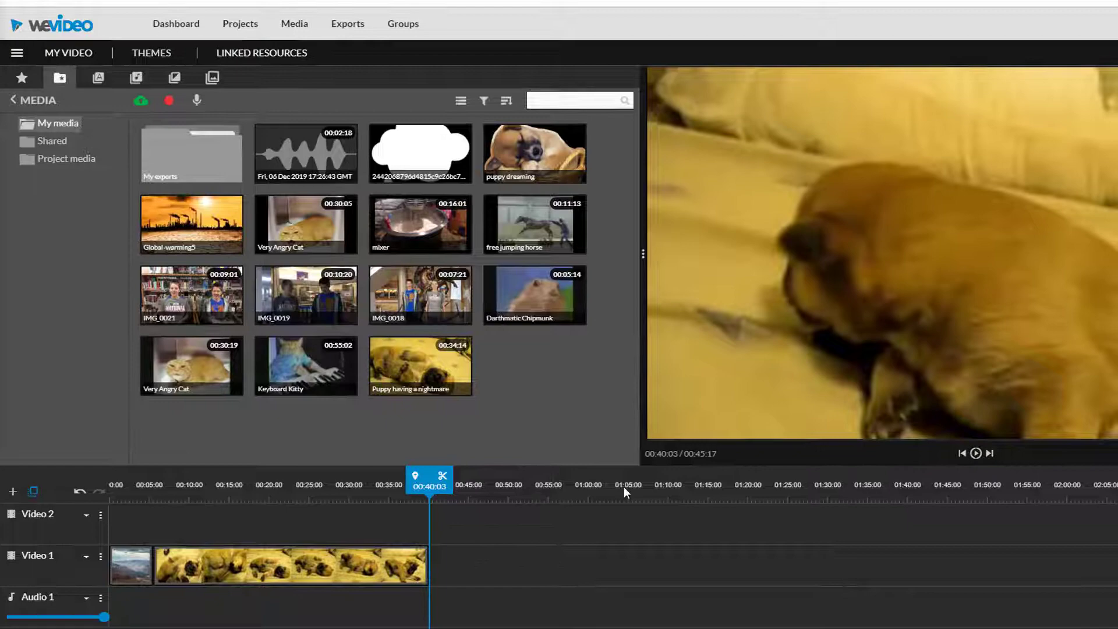
# Step: Split the puppy clip at the playhead and insert Very Angry Cat, pushing the rest right
pyautogui.moveTo(430, 486); pyautogui.dragTo(252, 521)
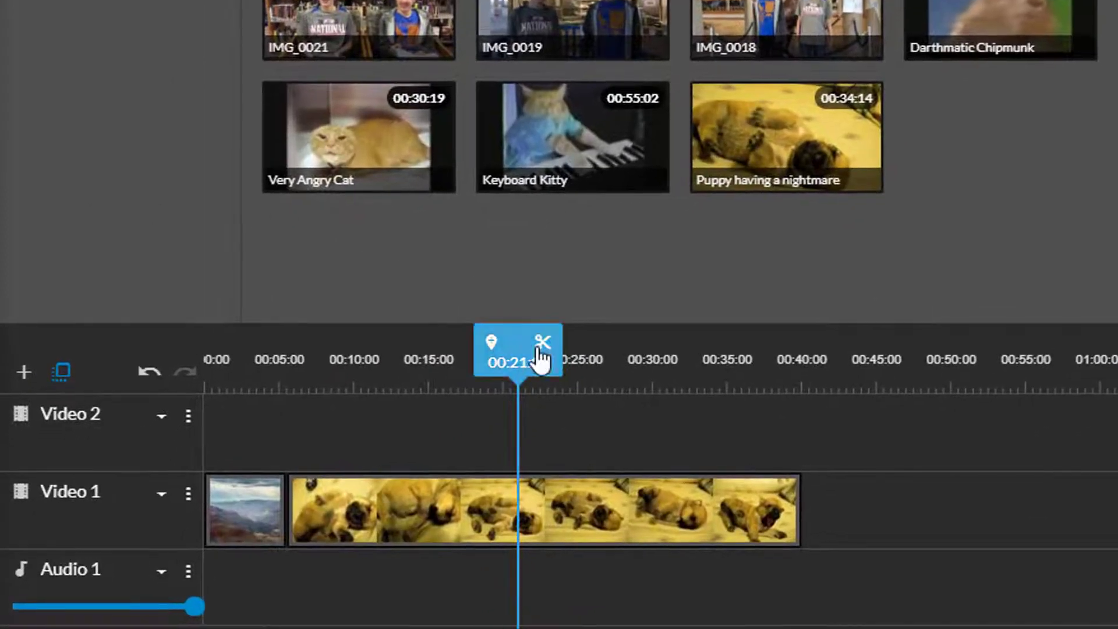
pyautogui.click(542, 344)
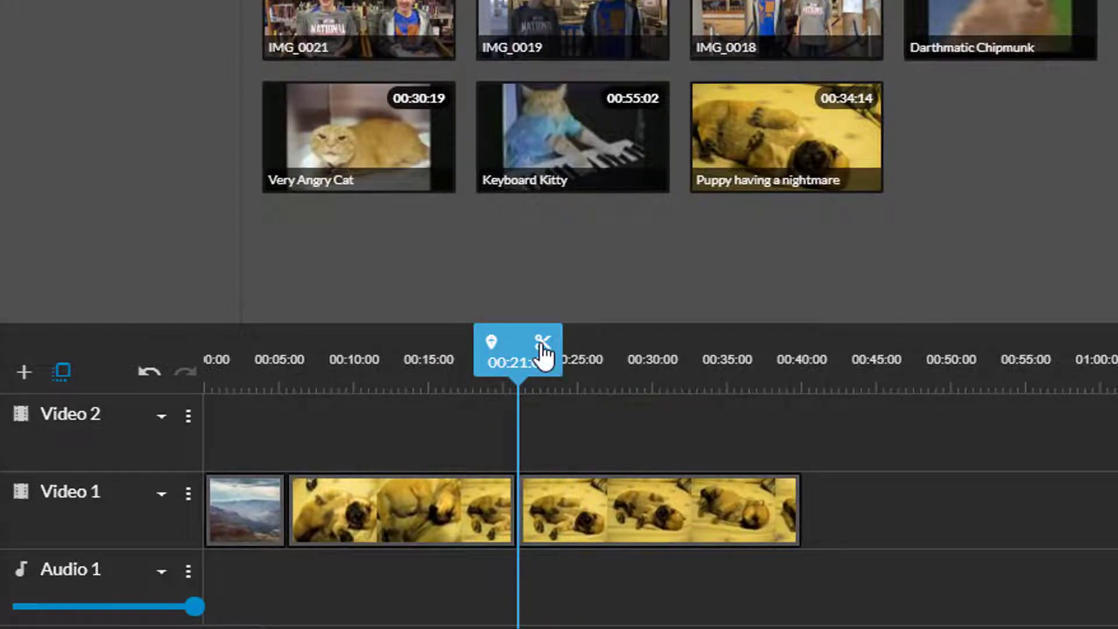
pyautogui.moveTo(367, 157); pyautogui.dragTo(476, 506)
pyautogui.click(557, 562)
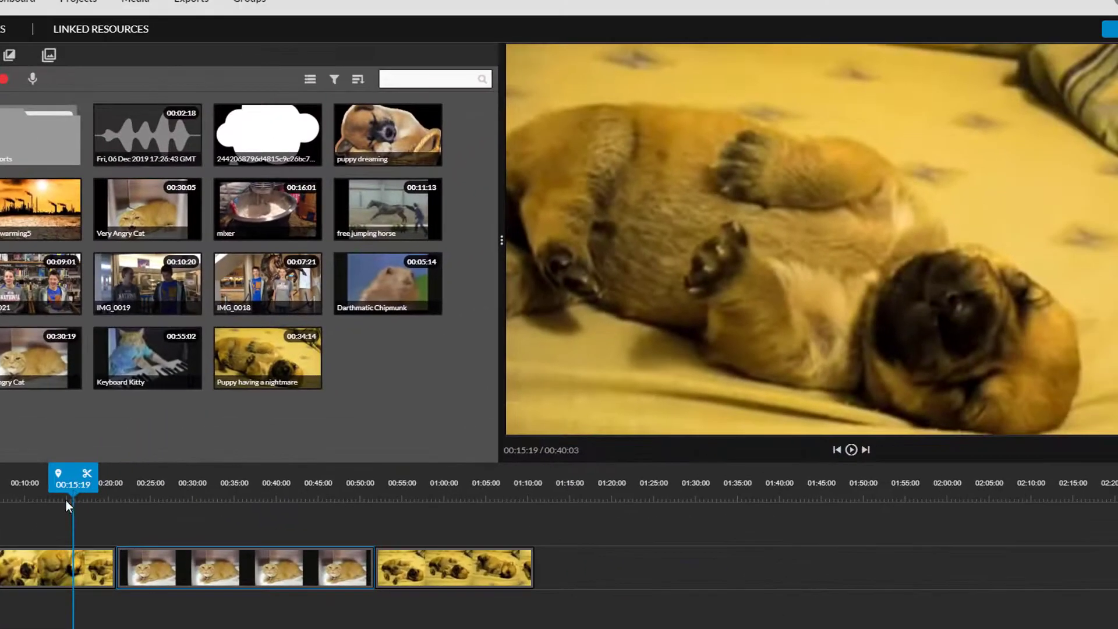
# Step: Cut the cat clip down to the 00:29–00:35:20 piece and move it to 00:25:17
pyautogui.click(445, 382)
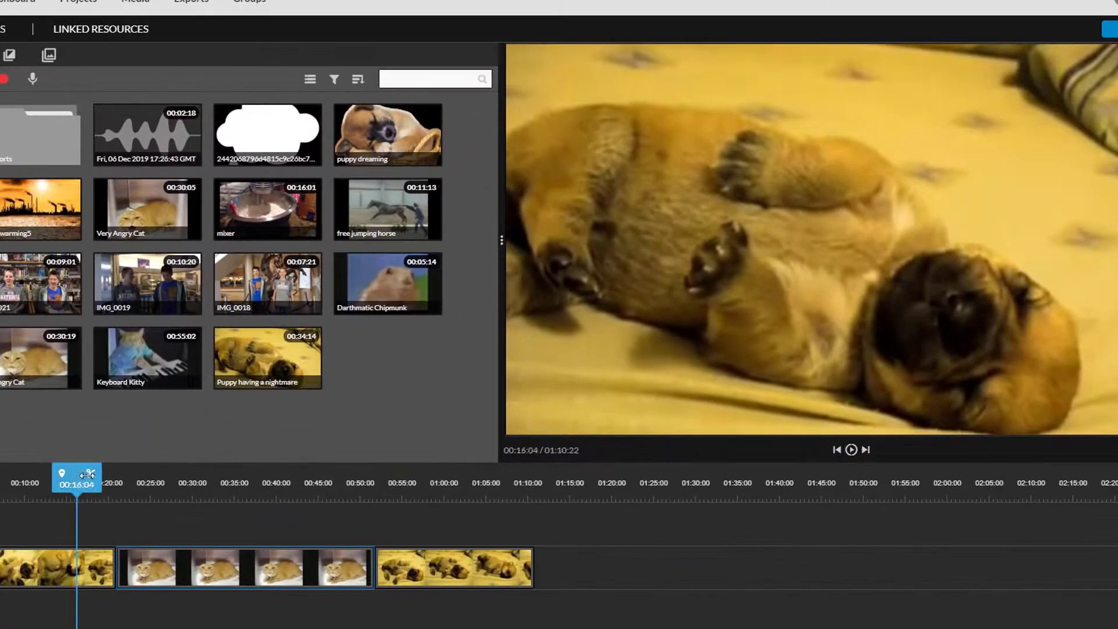
pyautogui.moveTo(87, 474); pyautogui.dragTo(247, 481)
pyautogui.click(202, 473)
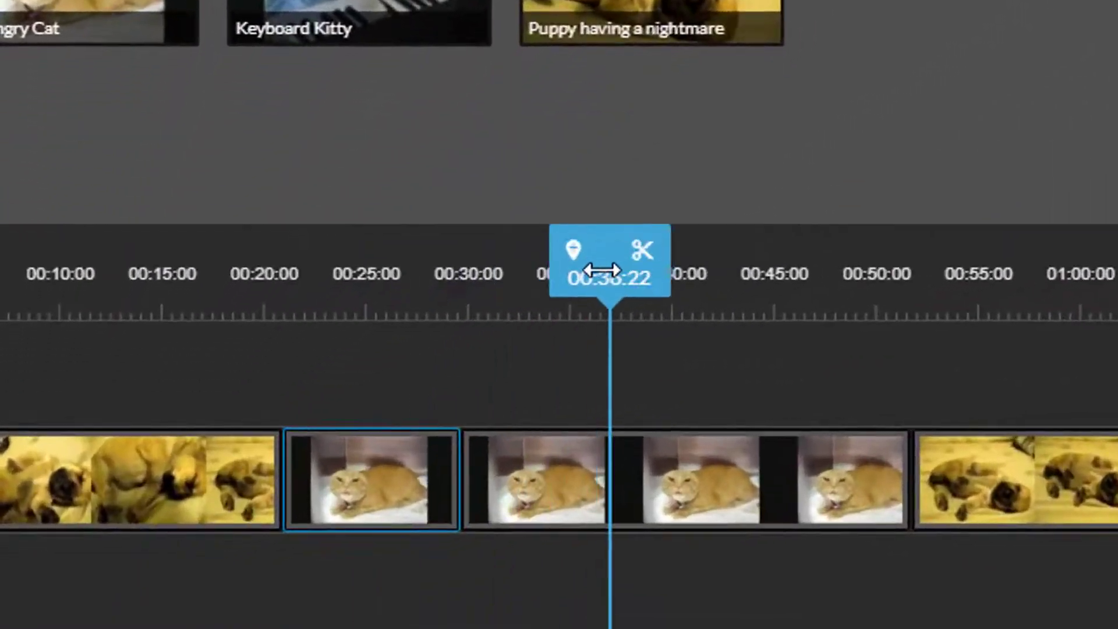
pyautogui.moveTo(602, 270); pyautogui.dragTo(633, 270)
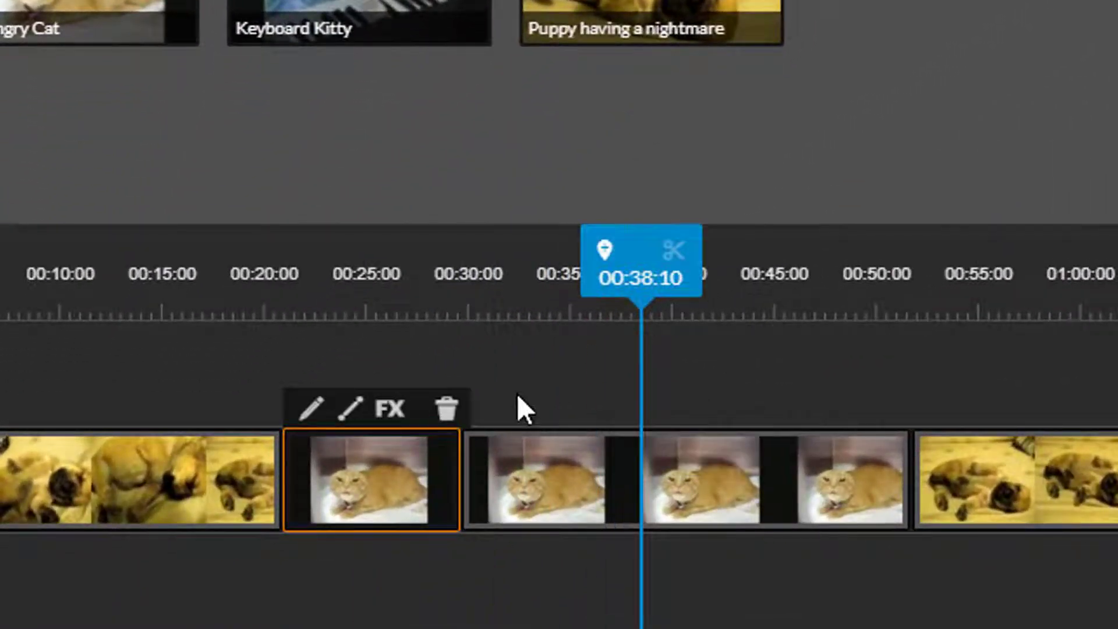
pyautogui.click(590, 449)
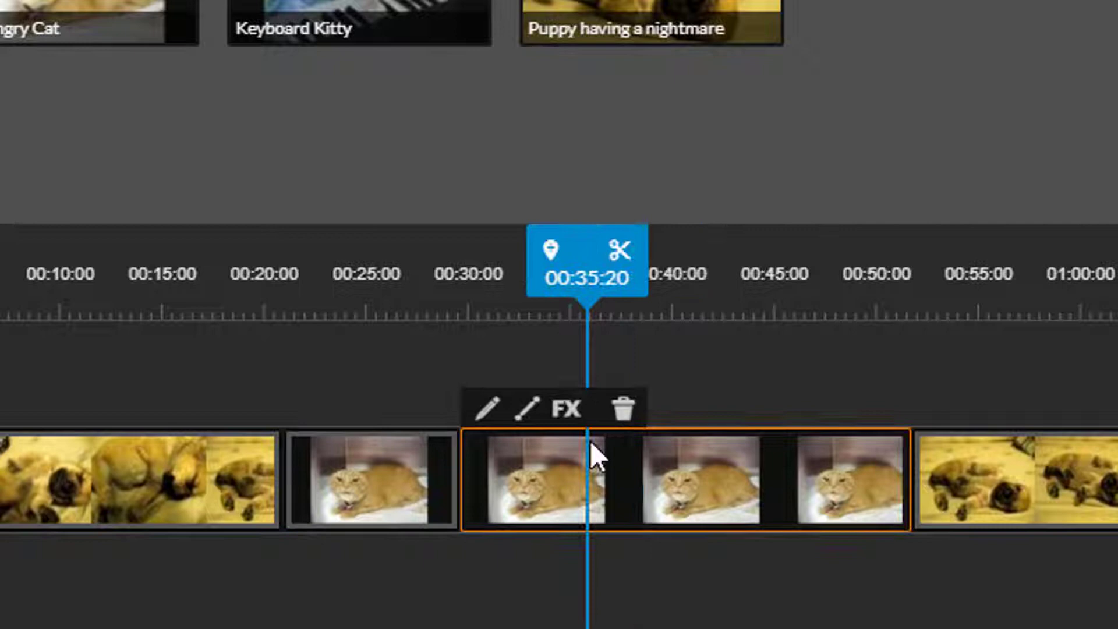
pyautogui.click(619, 250)
pyautogui.click(407, 492)
pyautogui.press('Delete')
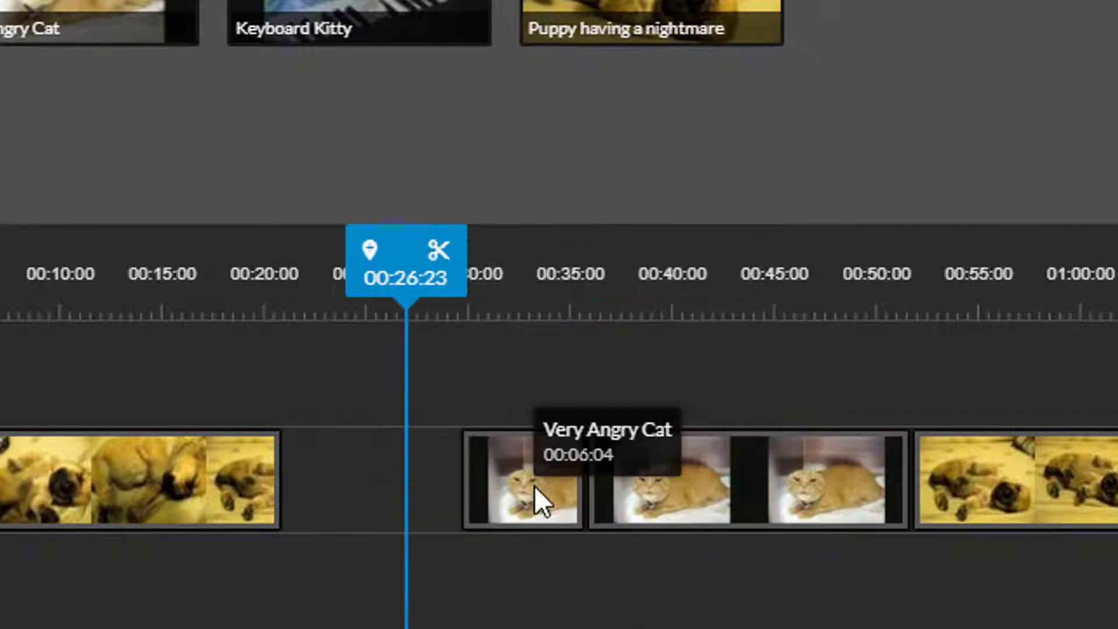
pyautogui.click(696, 476)
pyautogui.press('Delete')
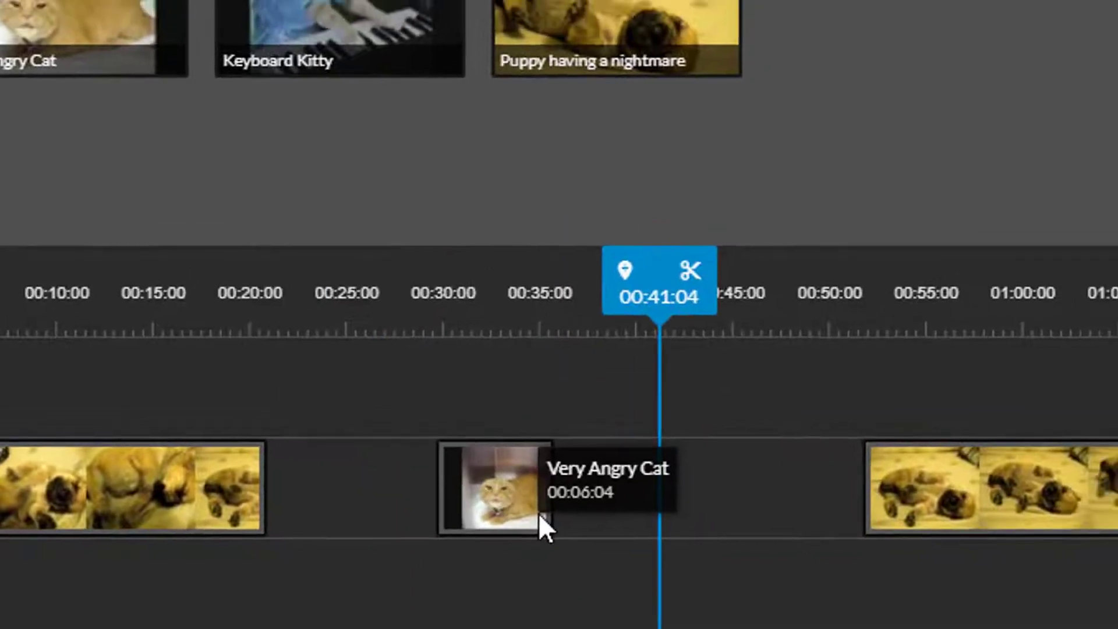
pyautogui.moveTo(540, 512); pyautogui.dragTo(461, 526)
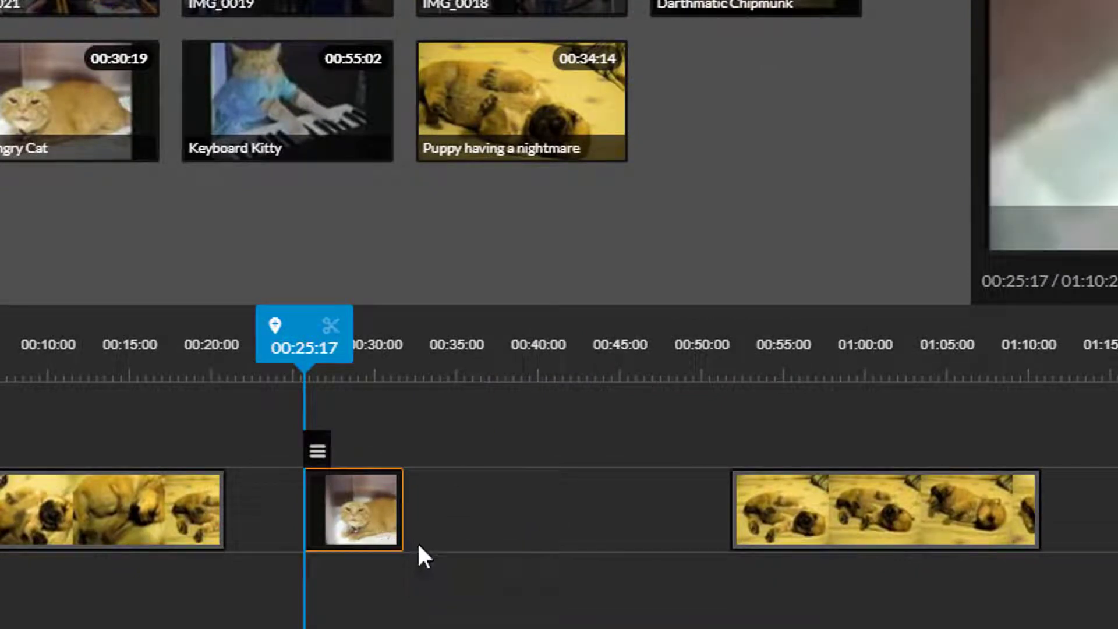
# Step: Close the gaps between the two puppy pieces and the cat clip, then play back from 00:18:15
pyautogui.click(136, 526)
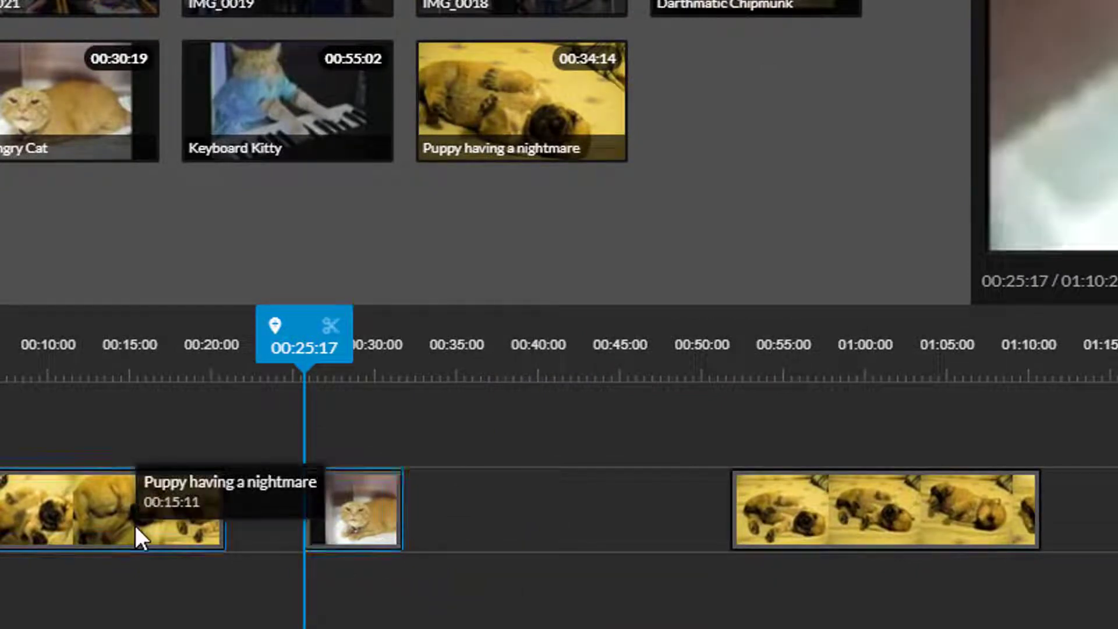
pyautogui.keyDown('ctrl'); pyautogui.click(373, 533); pyautogui.keyUp('ctrl')
pyautogui.keyDown('ctrl'); pyautogui.click(798, 503); pyautogui.keyUp('ctrl')
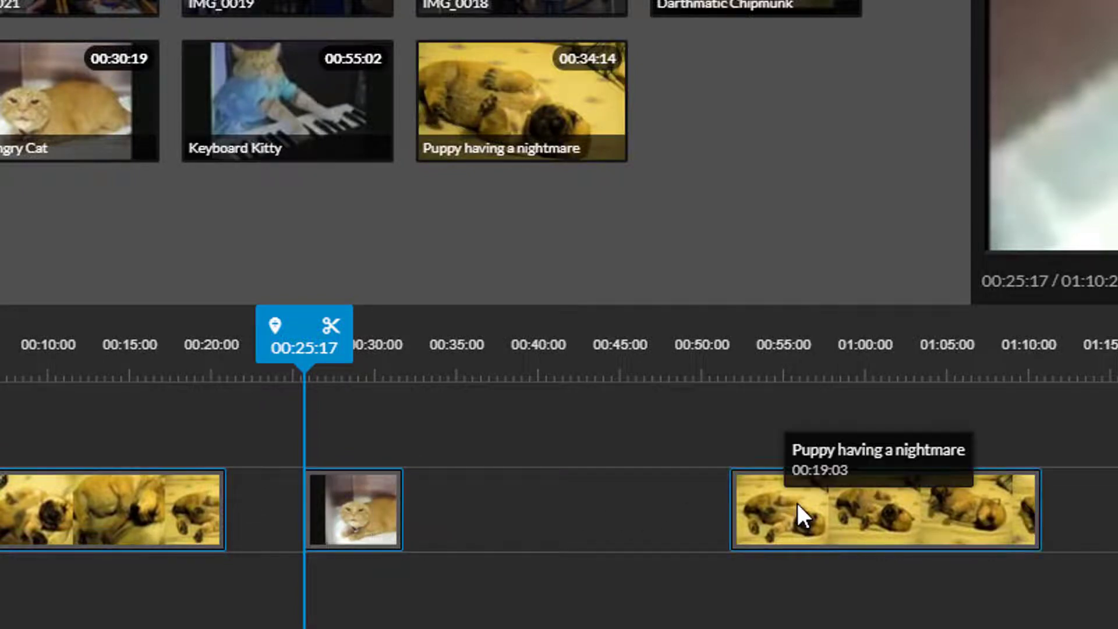
pyautogui.rightClick(786, 510)
pyautogui.click(826, 536)
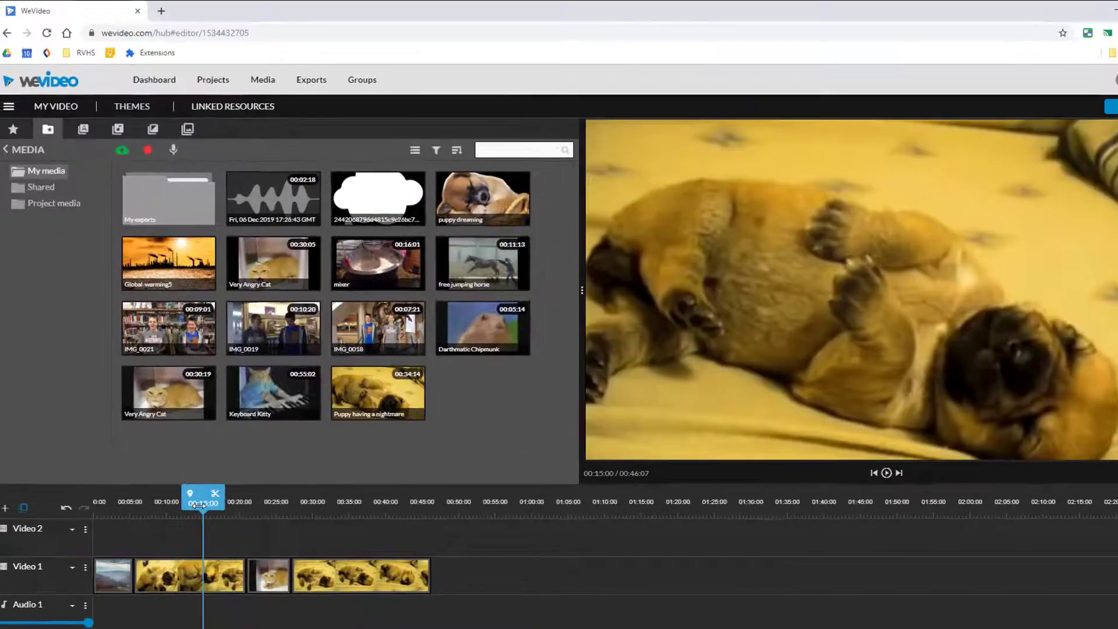
pyautogui.click(230, 610)
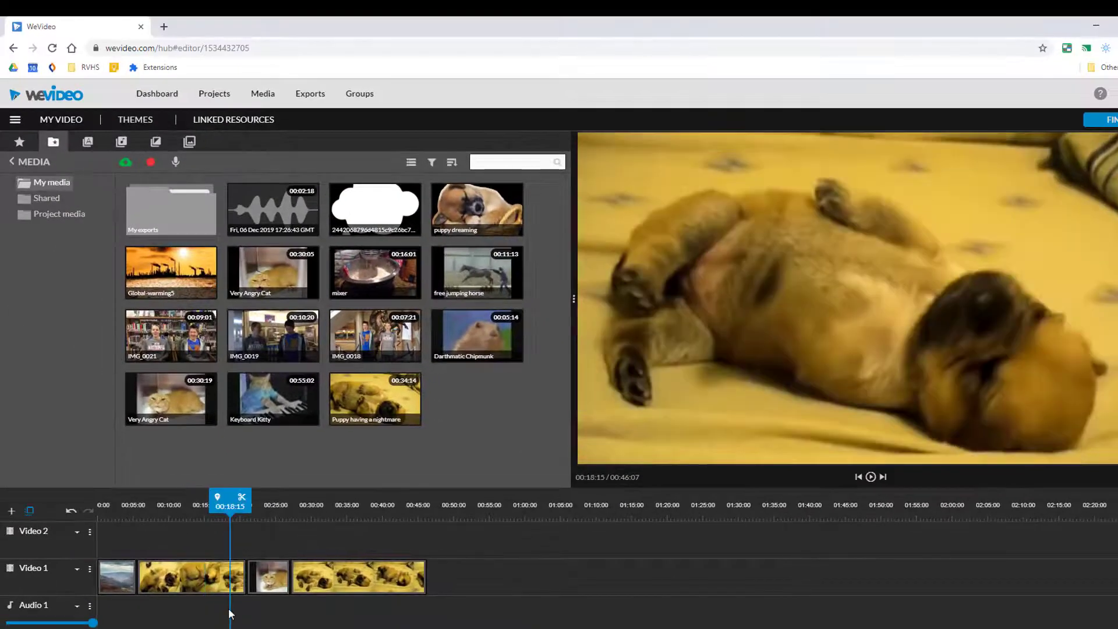
pyautogui.press('space')
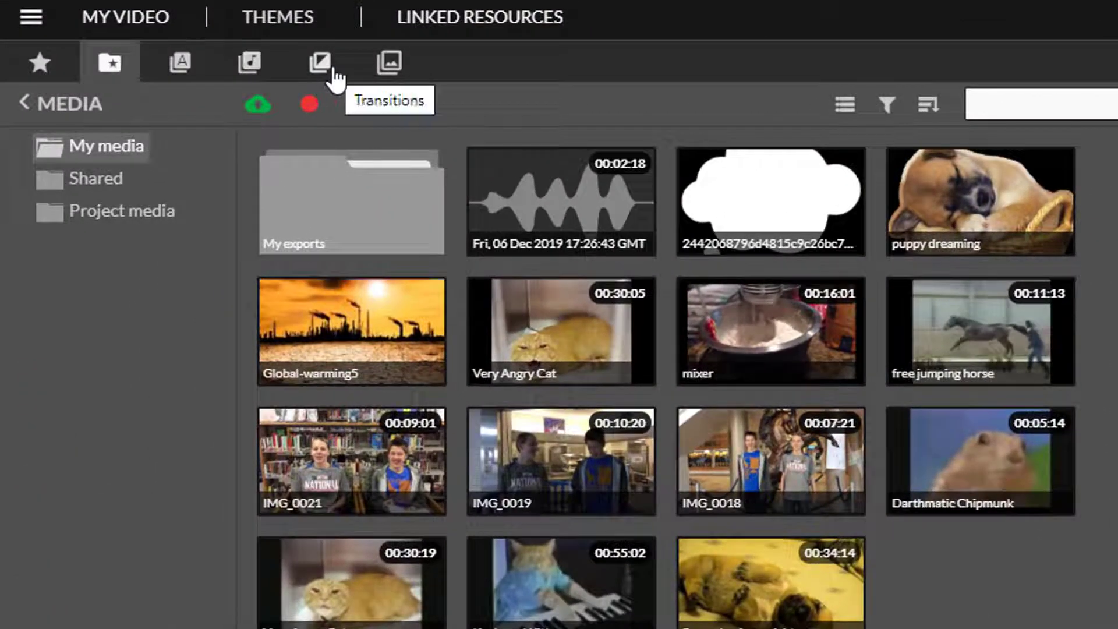
# Step: Place the Sliding grid transition from Additional transitions between the puppy and cat clips
pyautogui.click(333, 68)
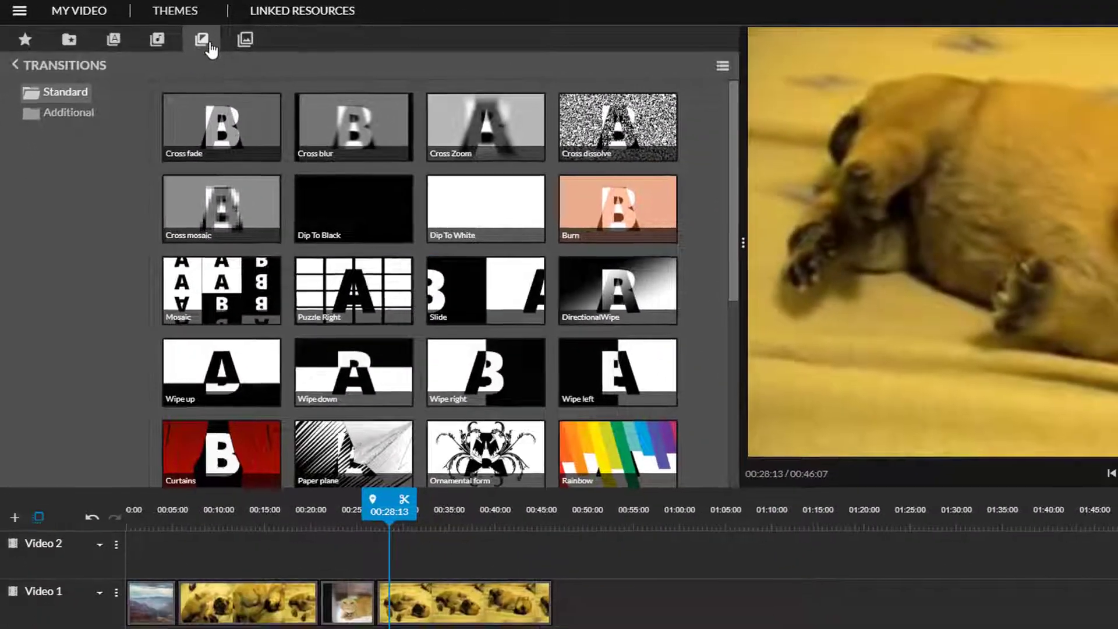
pyautogui.click(91, 150)
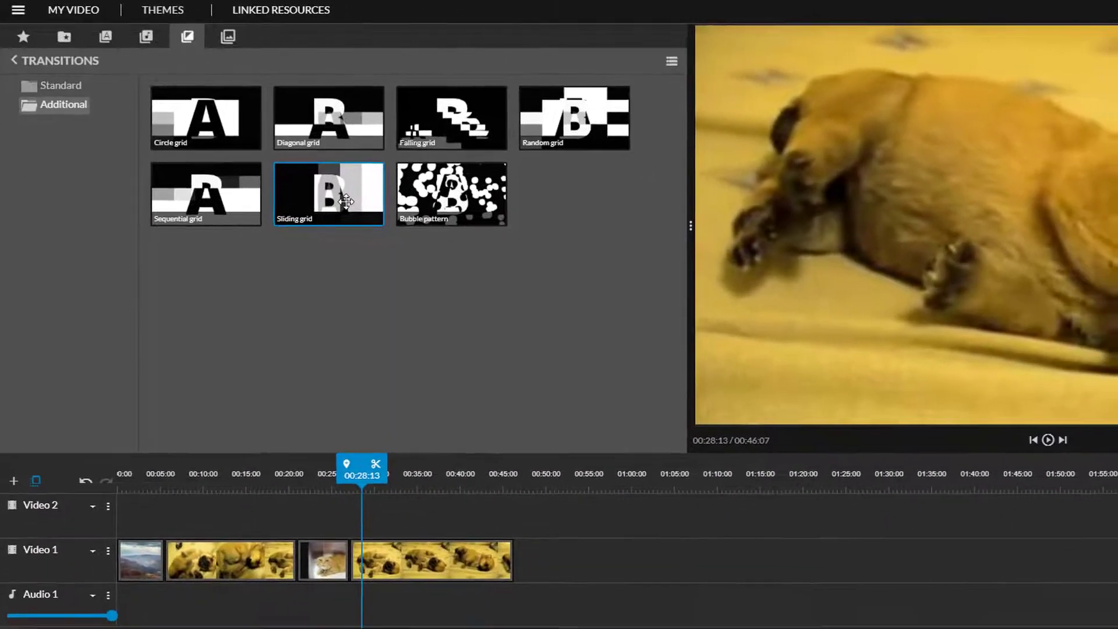
pyautogui.click(371, 217)
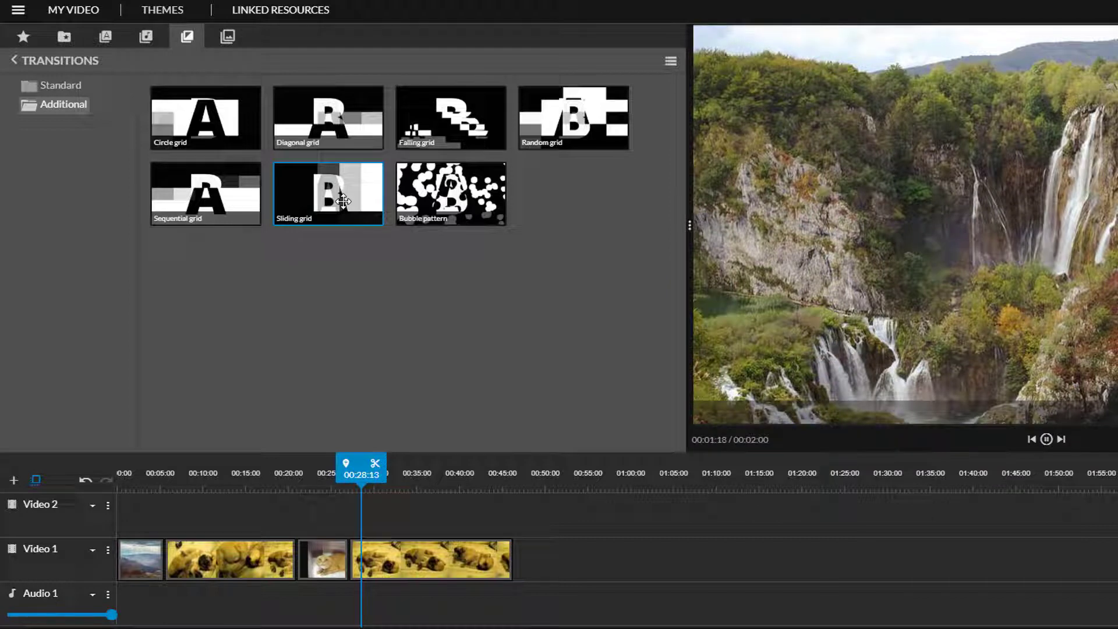
pyautogui.moveTo(344, 201); pyautogui.dragTo(330, 471)
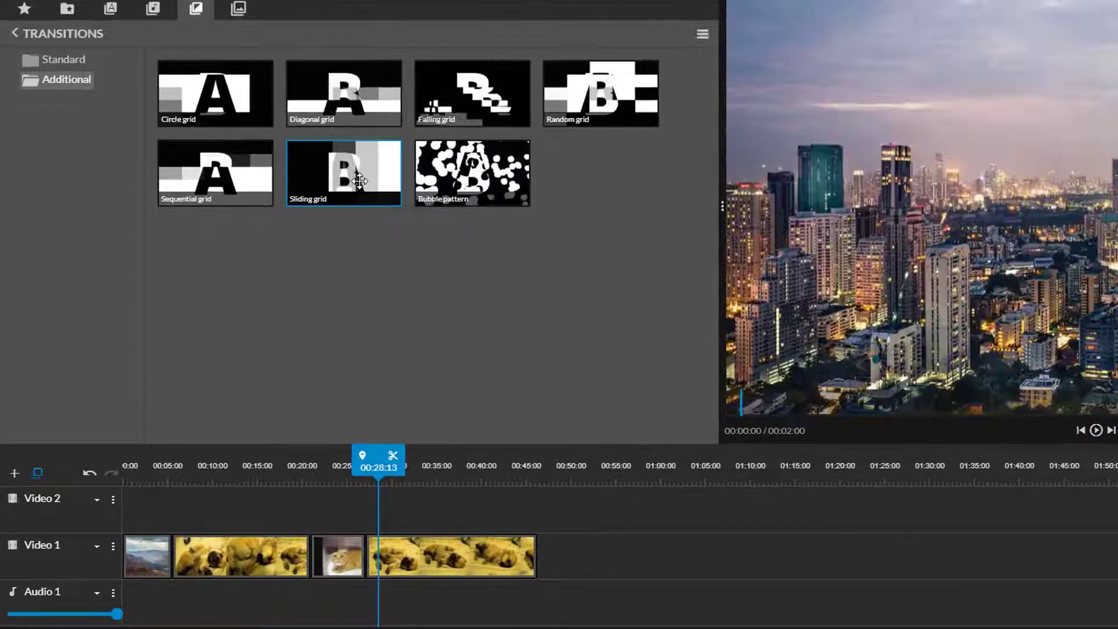
pyautogui.moveTo(388, 443); pyautogui.dragTo(353, 524)
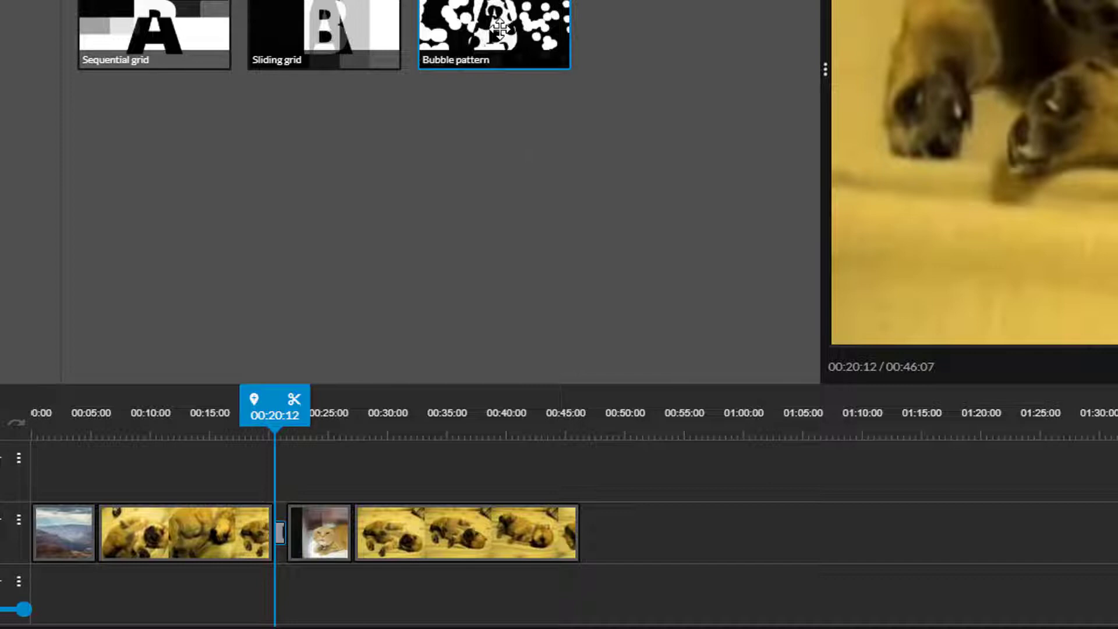
# Step: Replace it with the Bubble pattern transition and open that transition's settings
pyautogui.moveTo(499, 29); pyautogui.dragTo(281, 527)
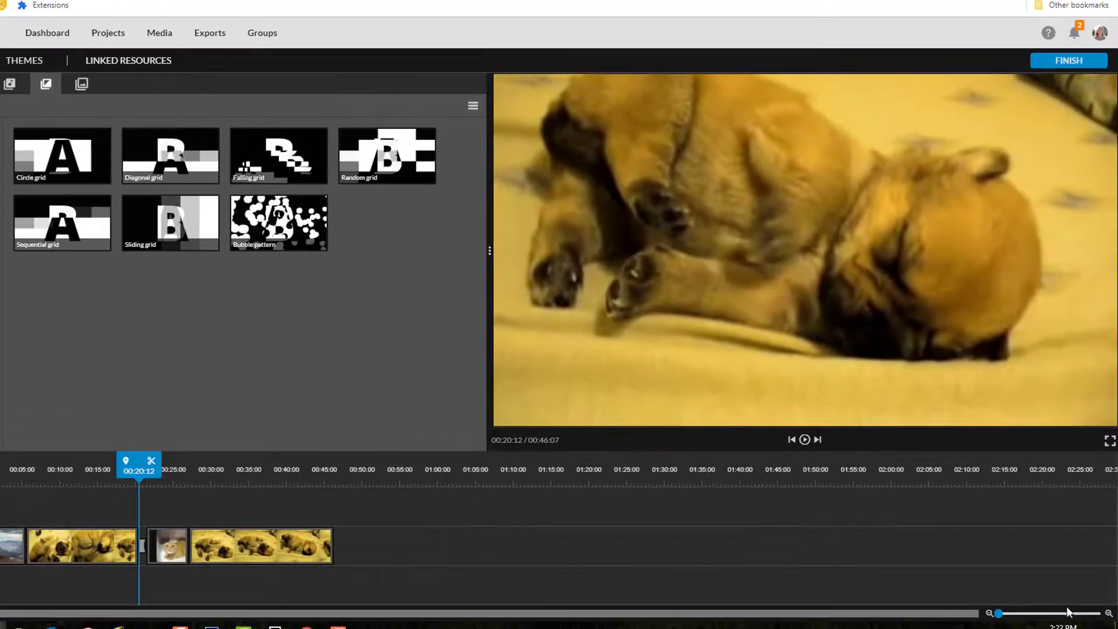
pyautogui.click(1108, 615)
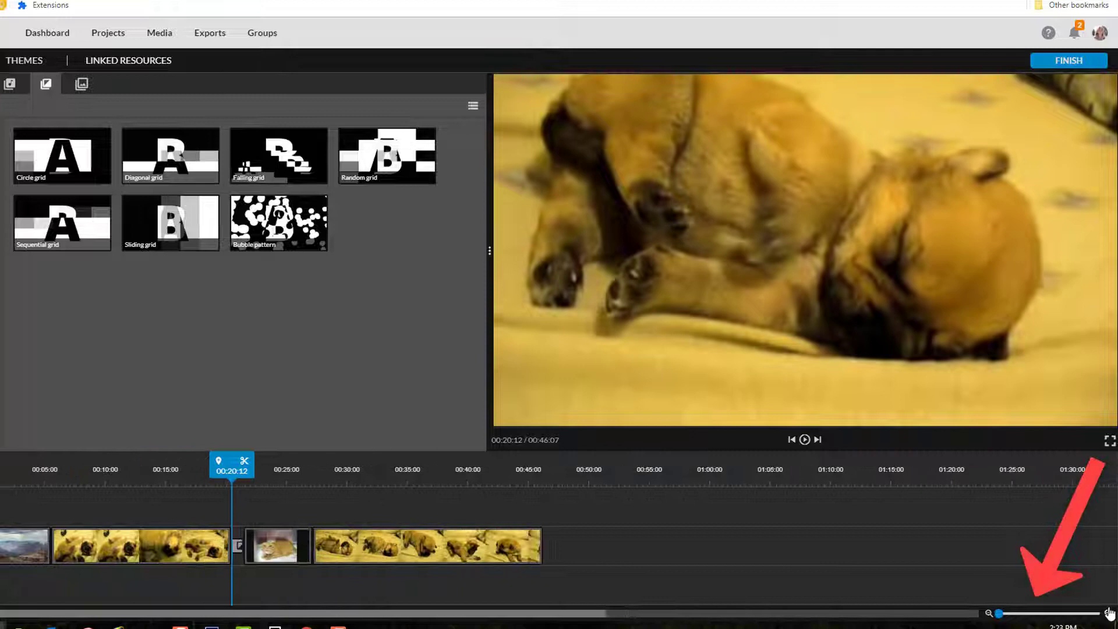
pyautogui.click(1108, 615)
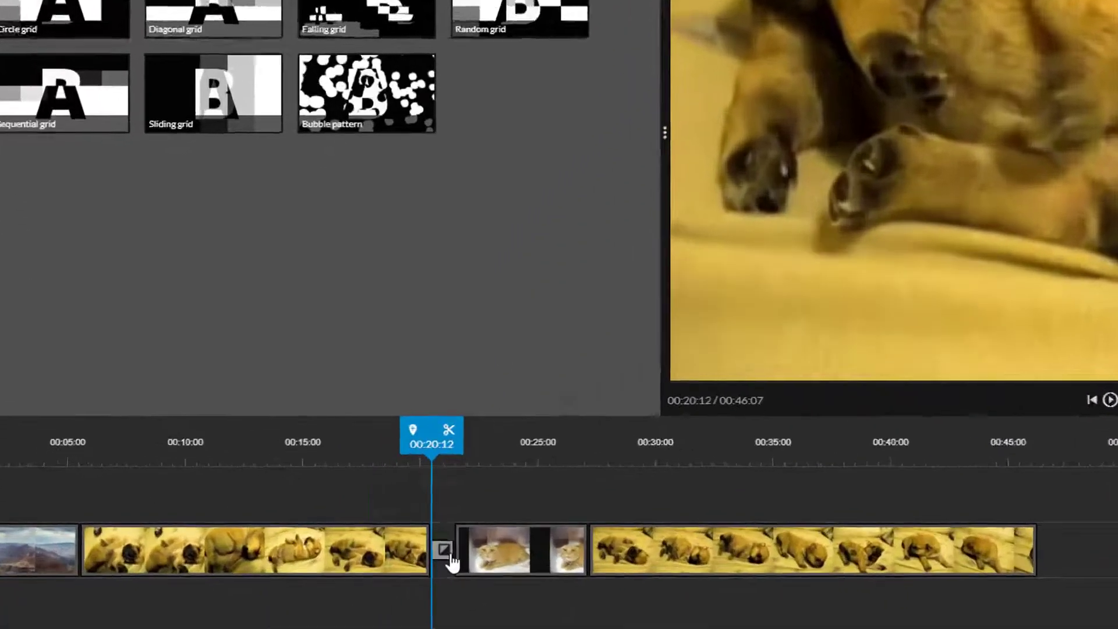
pyautogui.click(335, 547)
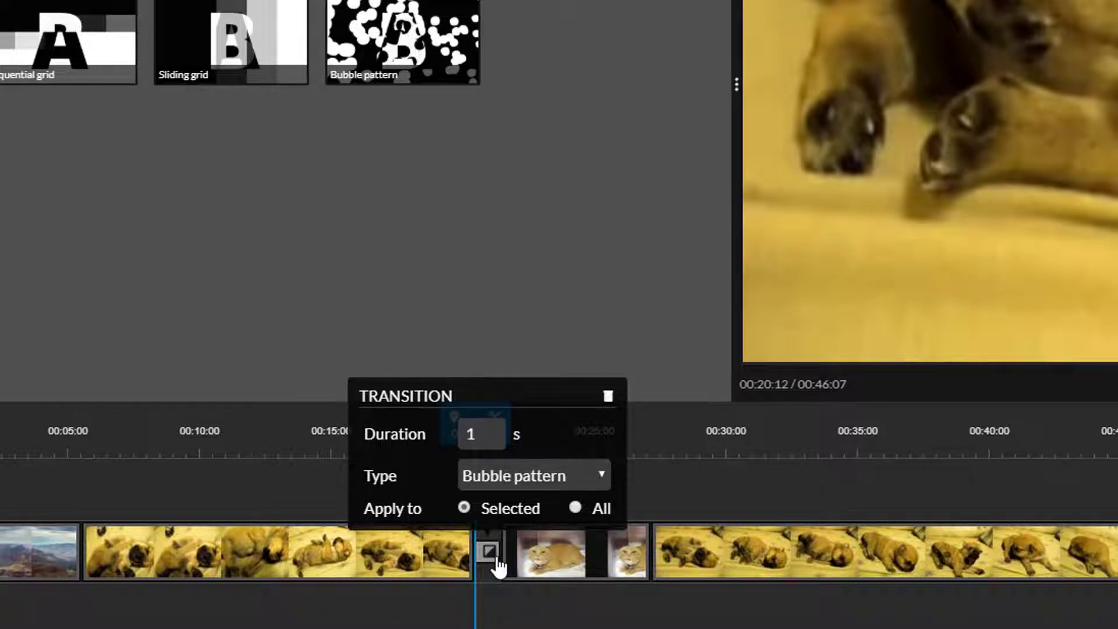
# Step: Set the Bubble pattern transition's Apply to option to All
pyautogui.click(1, 444)
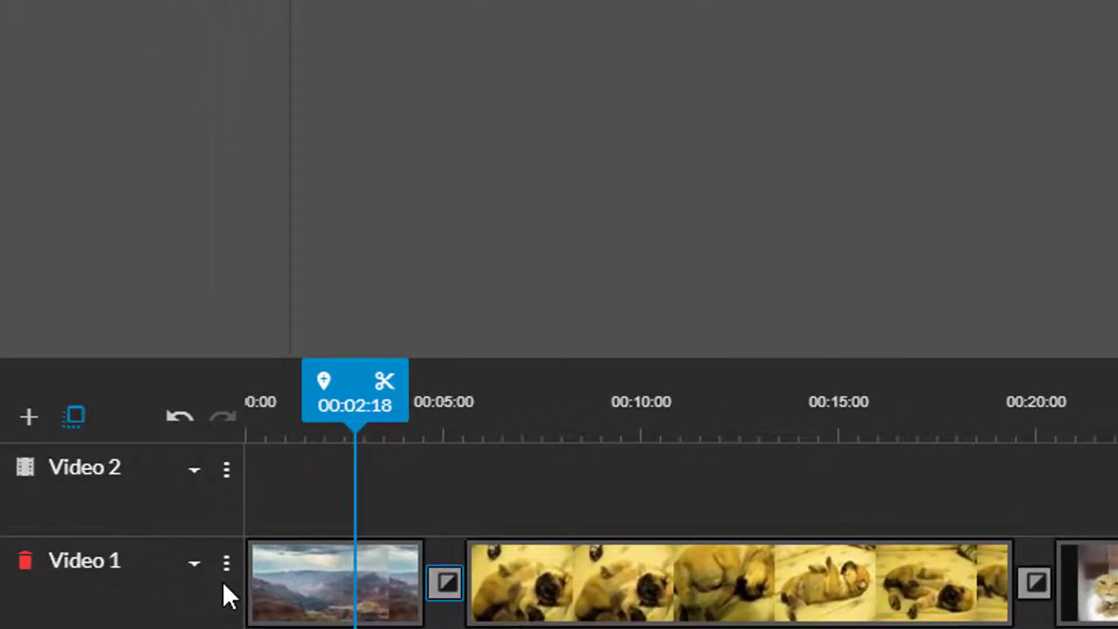
# Step: Add a video track titled Video 3 and return to the My media library
pyautogui.click(32, 425)
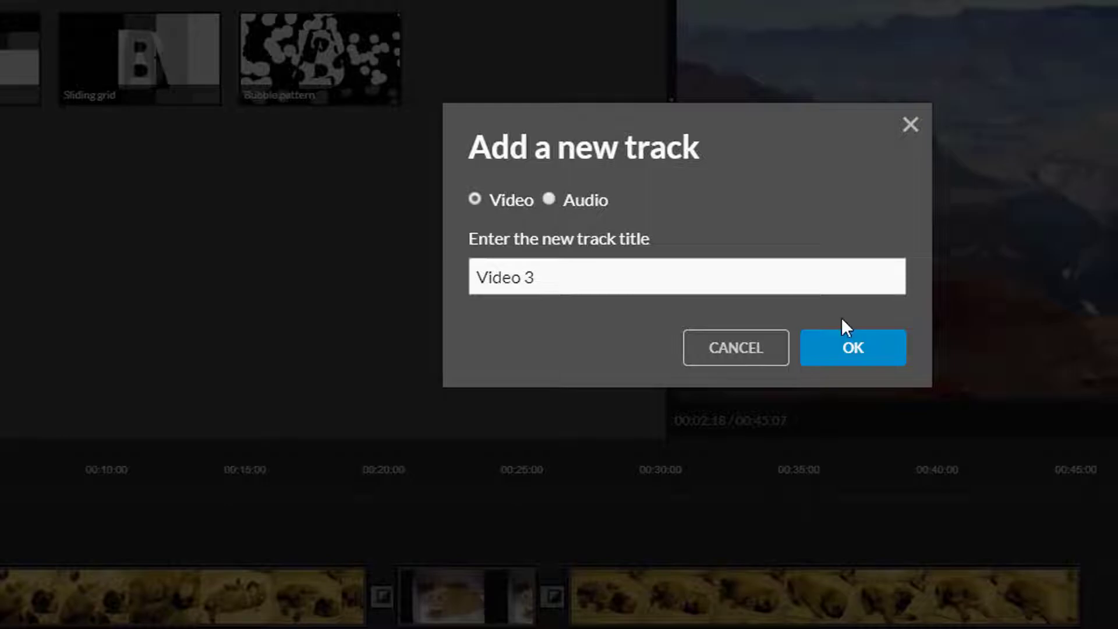
pyautogui.click(894, 356)
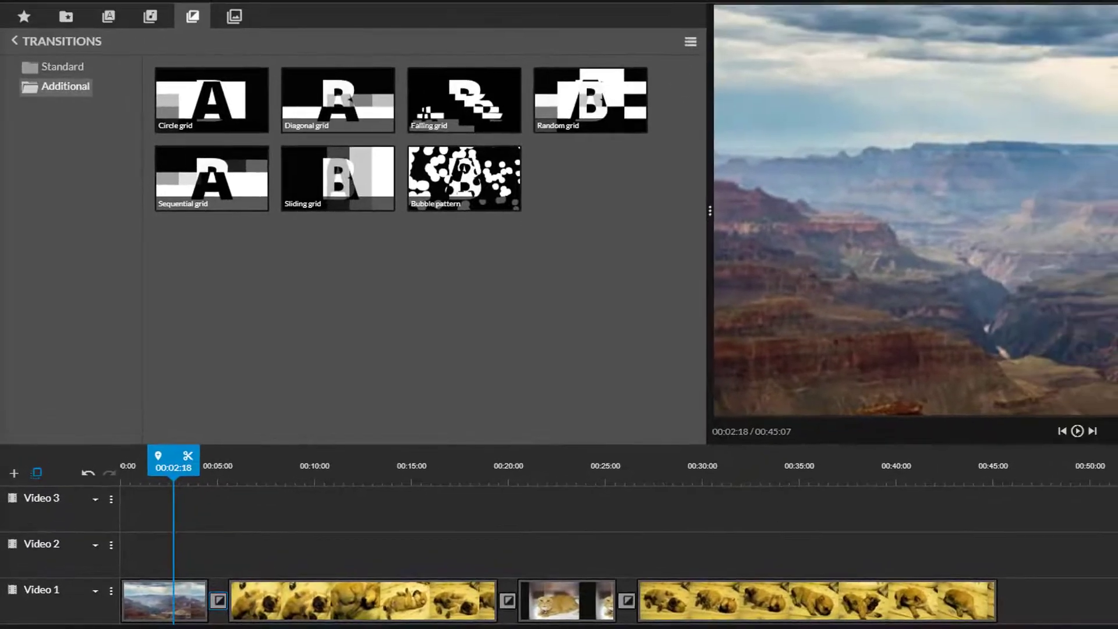
pyautogui.click(67, 18)
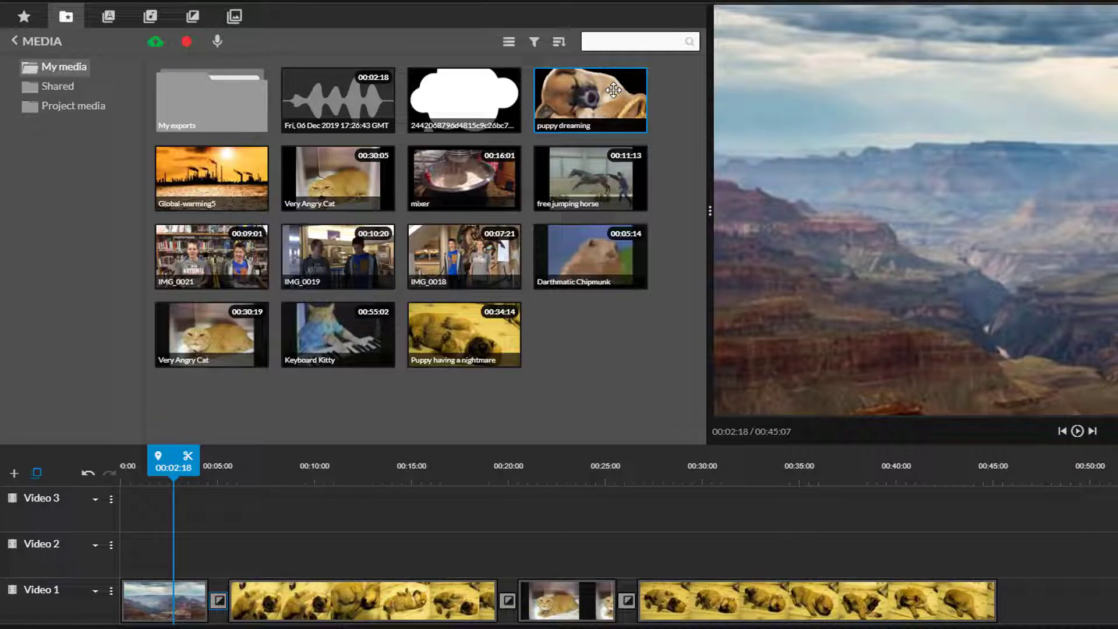
# Step: Place the puppy dreaming clip at the start of Video 2 and select it
pyautogui.moveTo(613, 90); pyautogui.dragTo(141, 551)
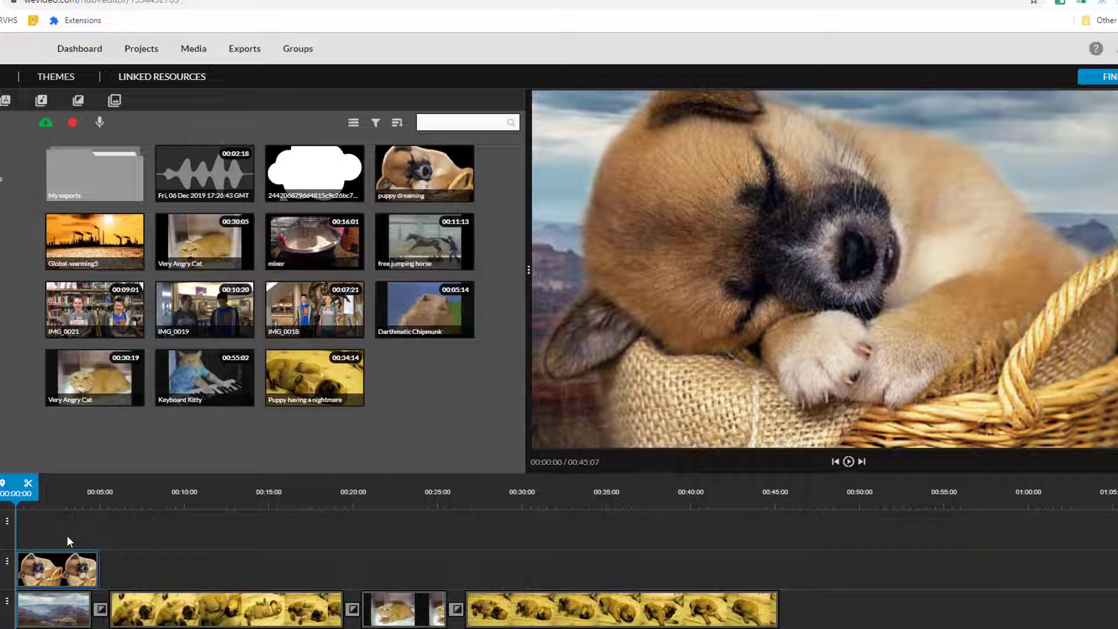
pyautogui.click(57, 569)
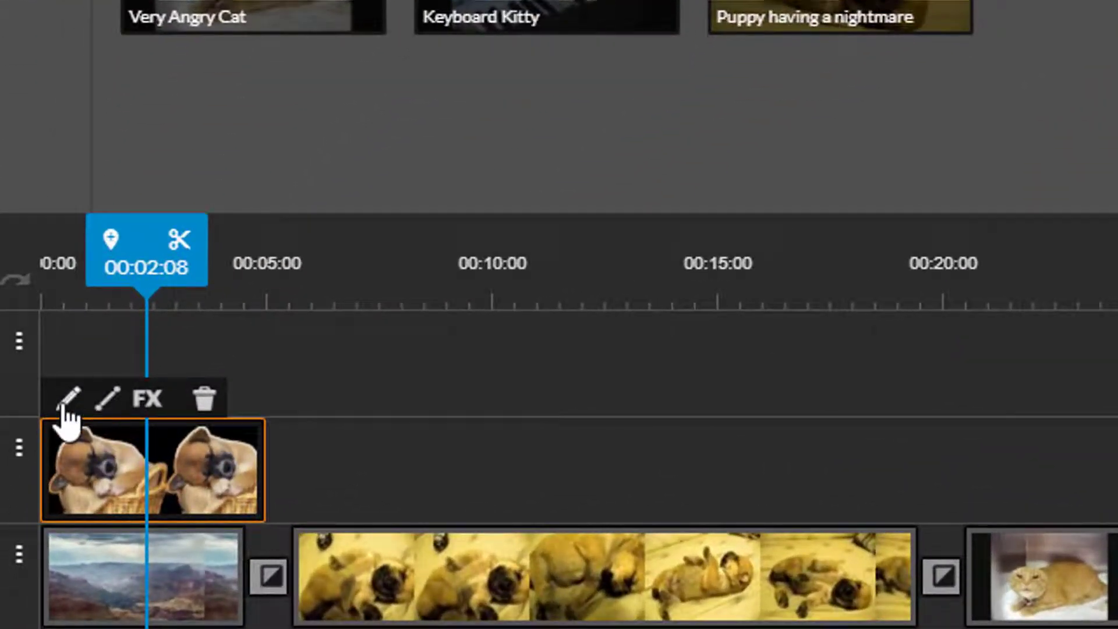
# Step: Shrink the puppy dreaming overlay to 0.6 scale and move it to 474, 438 in the lower right
pyautogui.click(65, 402)
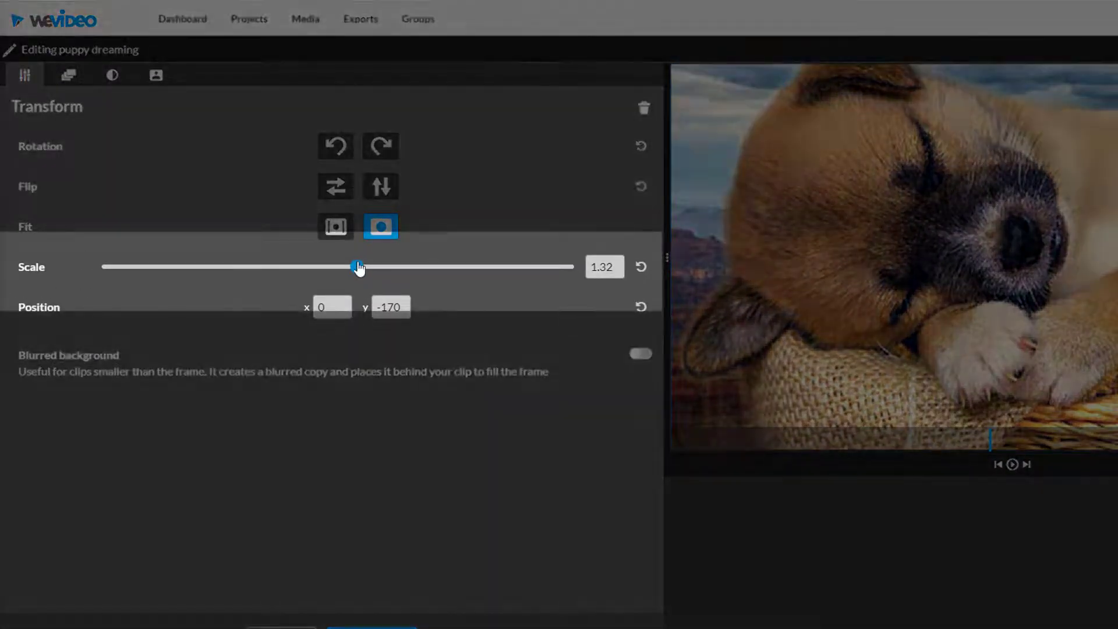
pyautogui.moveTo(358, 267); pyautogui.dragTo(243, 268)
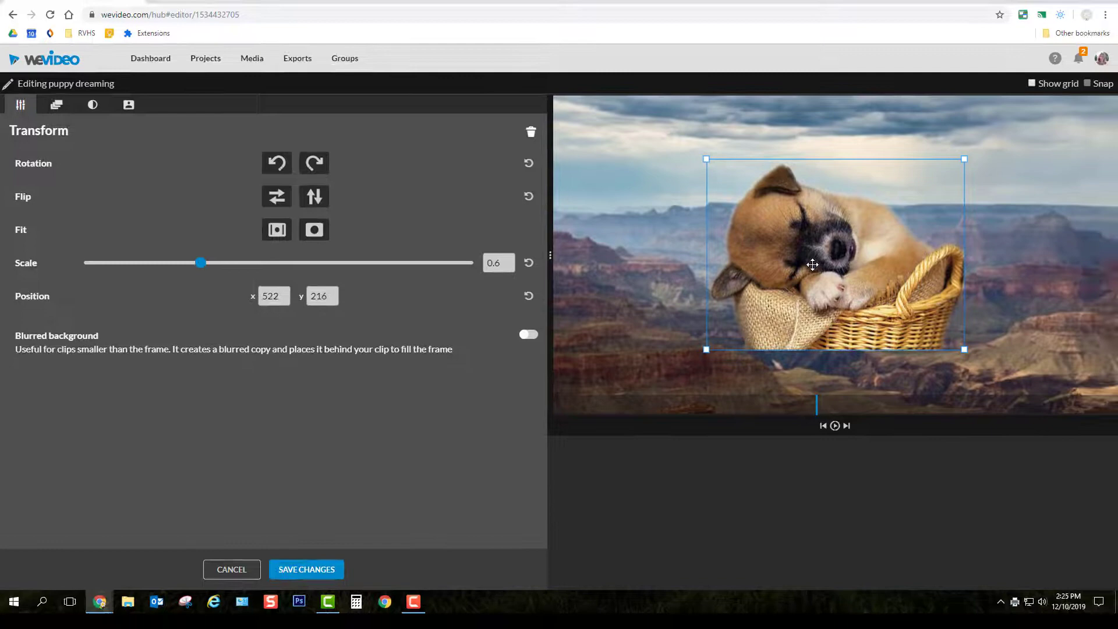
pyautogui.moveTo(813, 264); pyautogui.dragTo(799, 330)
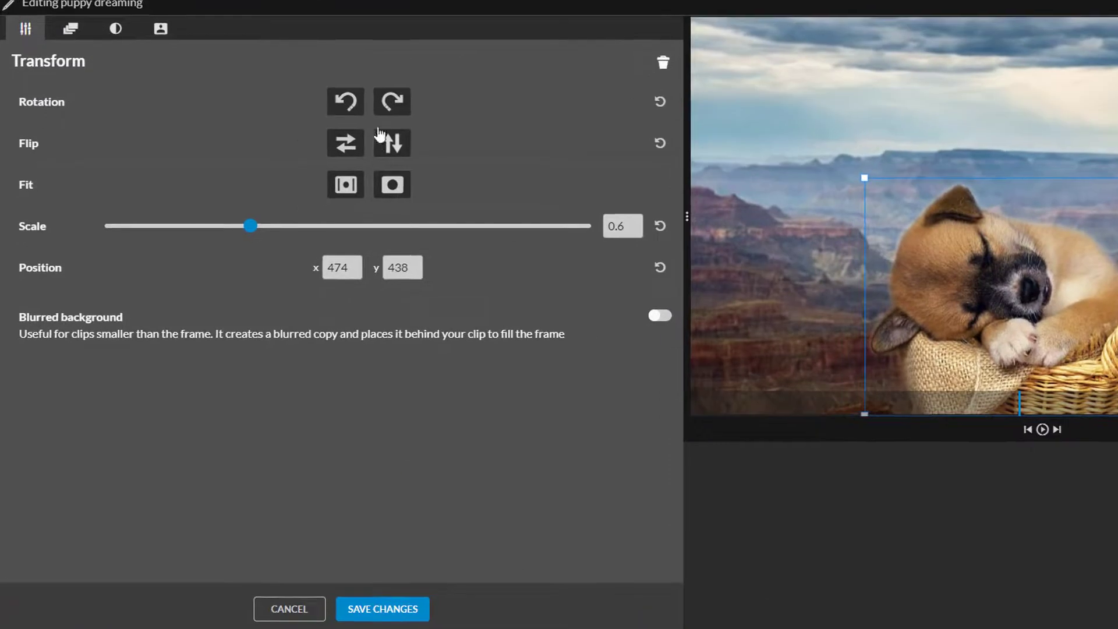
pyautogui.click(346, 104)
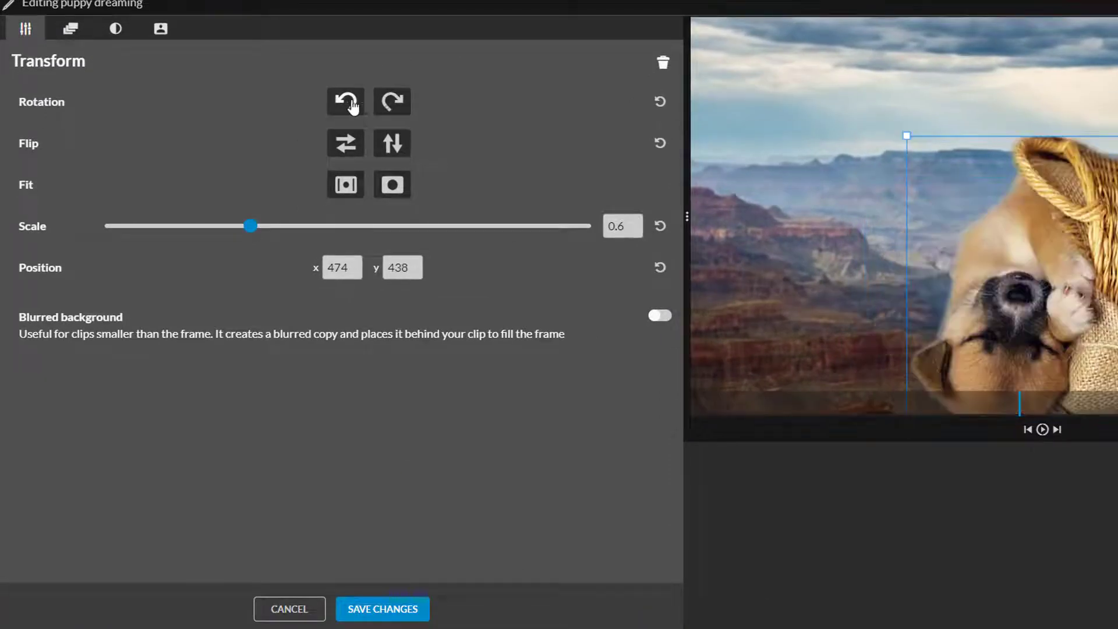
pyautogui.click(391, 105)
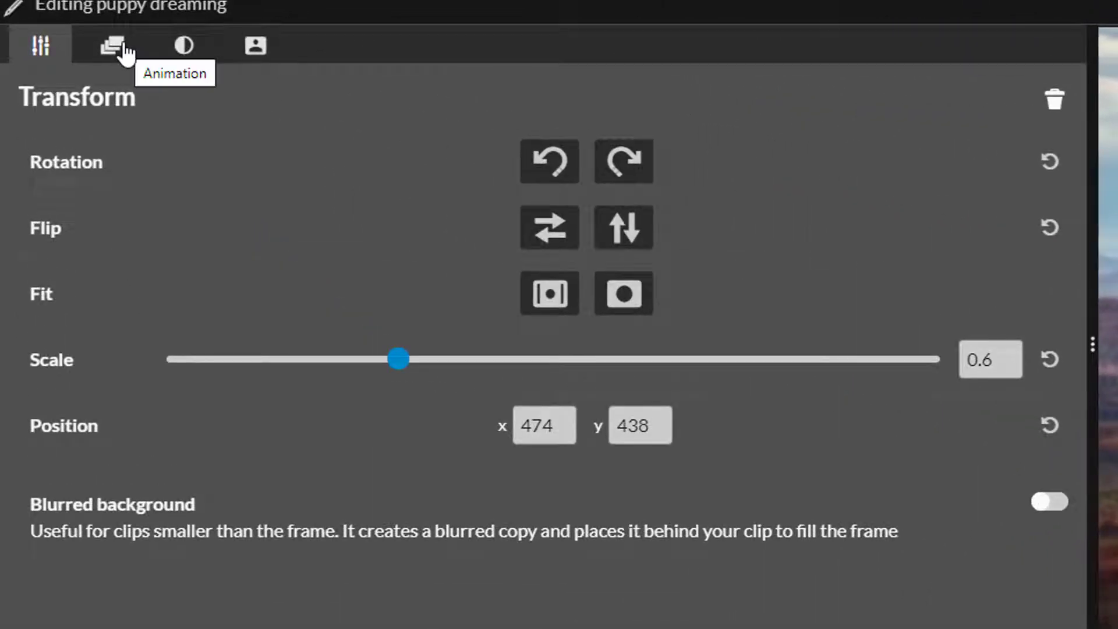
# Step: Give the puppy overlay a Fade In/Out animation and save the clip changes
pyautogui.click(124, 53)
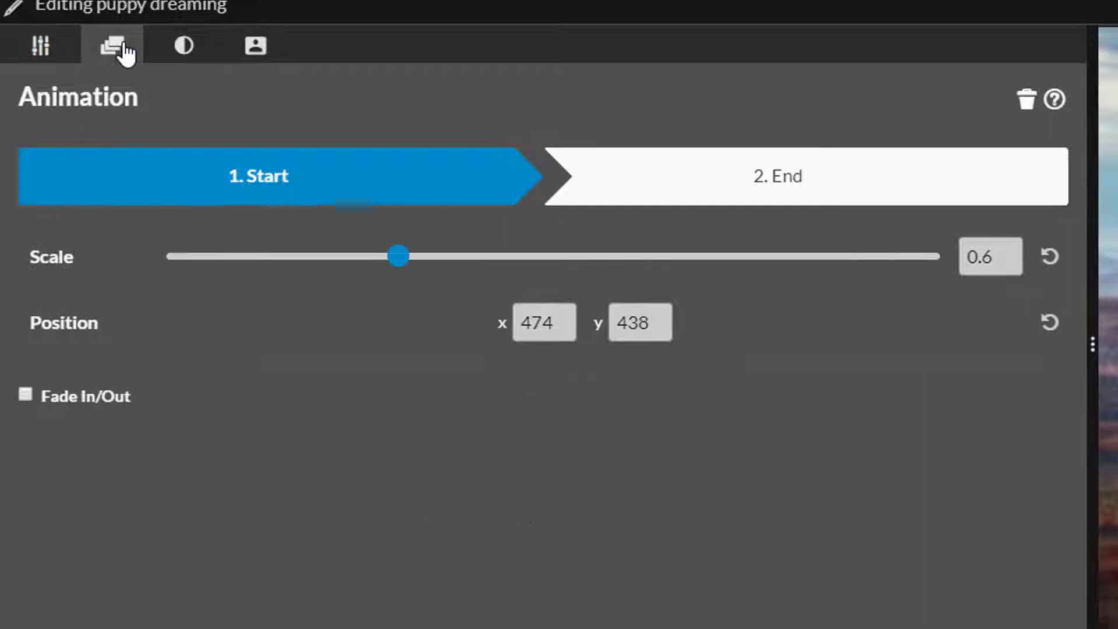
pyautogui.click(30, 396)
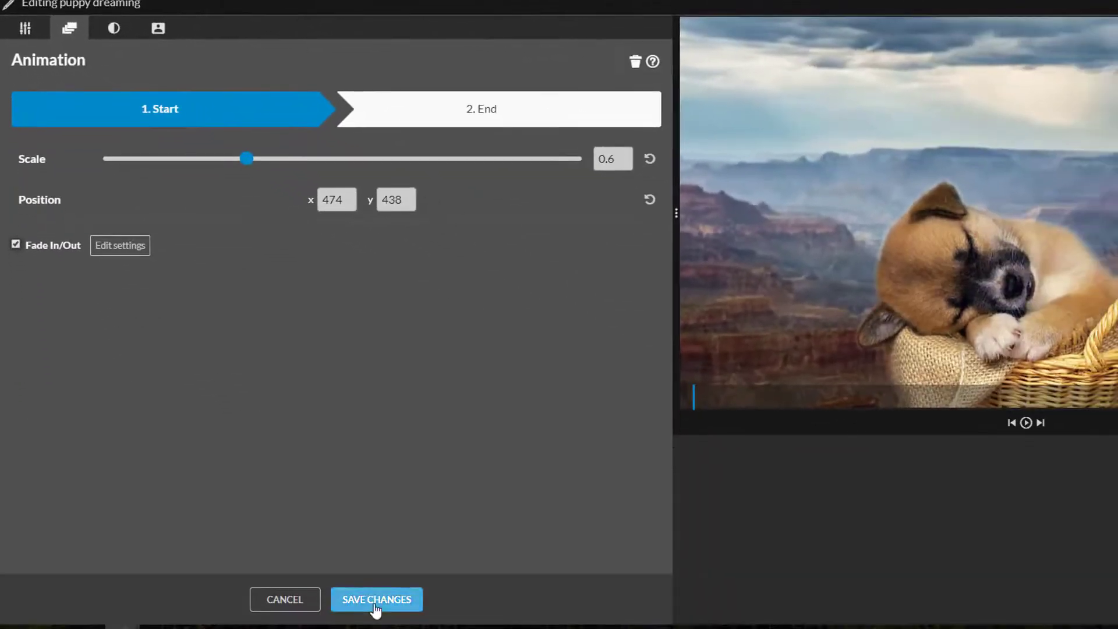
pyautogui.click(377, 600)
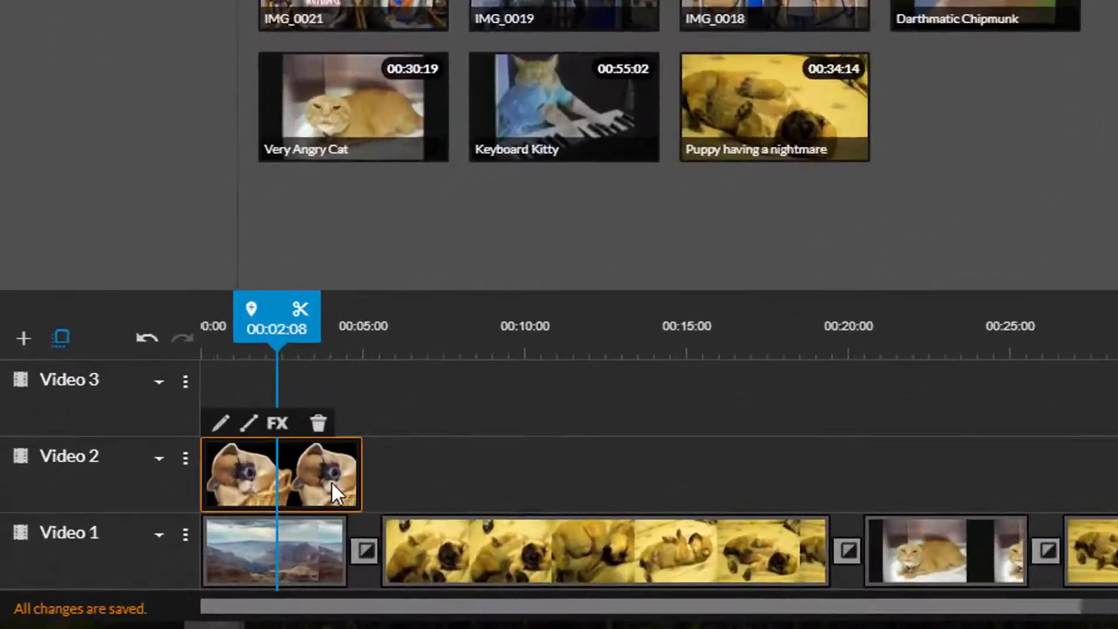
# Step: Trim the right edge of the Video 2 puppy overlay so it ends near 00:03:02
pyautogui.moveTo(364, 478); pyautogui.dragTo(322, 480)
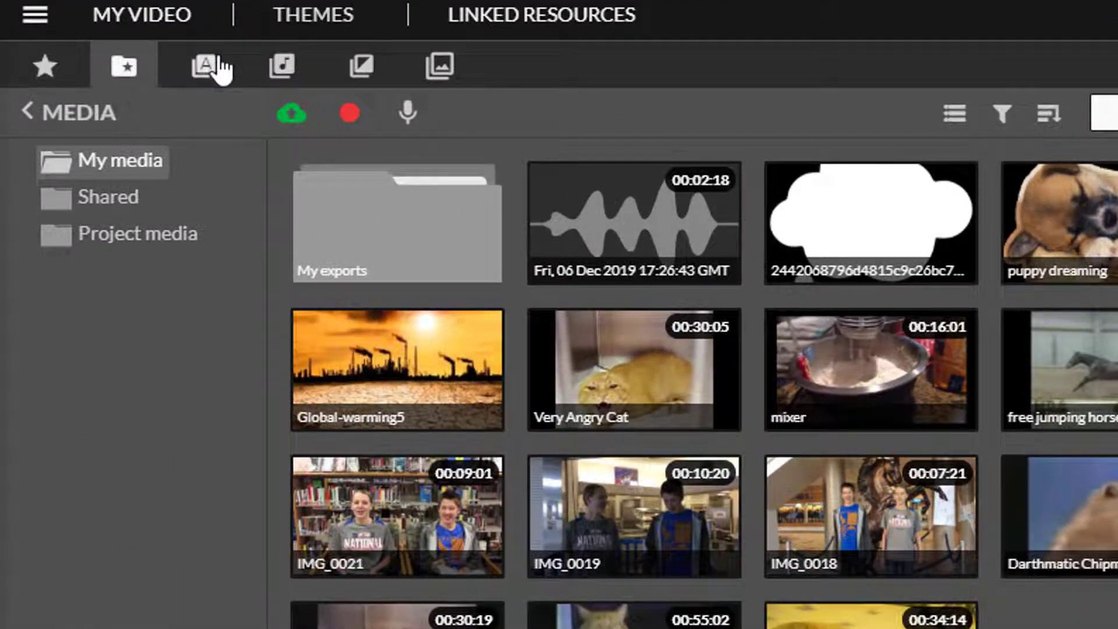
# Step: Preview the motion titles, then place Marquee - Lower third at the very start of Video 3
pyautogui.click(216, 69)
pyautogui.scroll(-5, 856, 327)
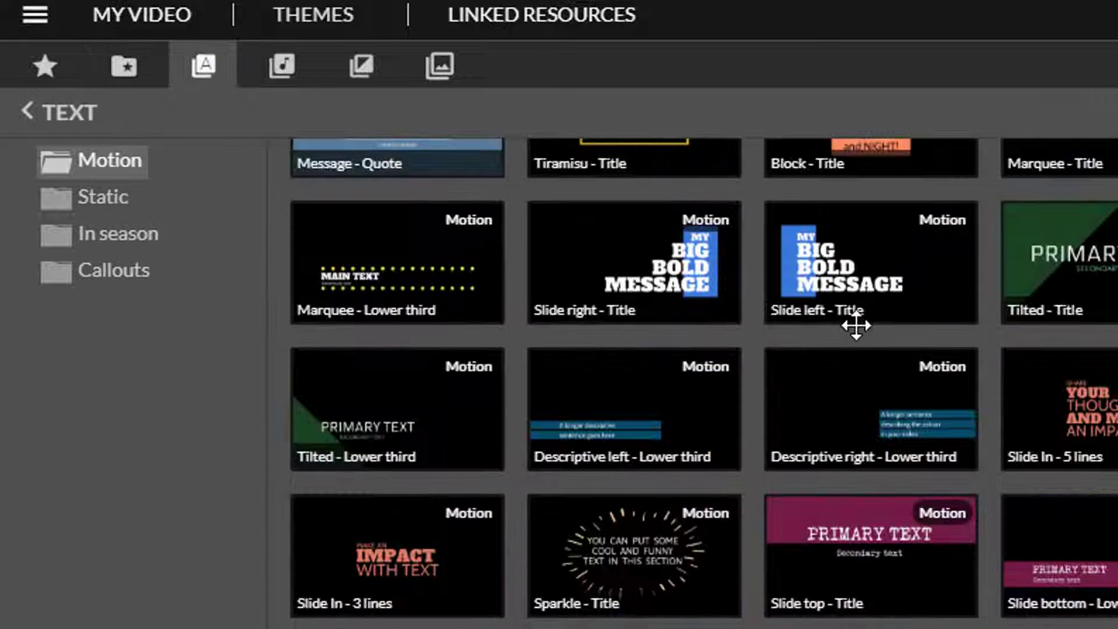
pyautogui.scroll(-3, 856, 326)
pyautogui.scroll(4, 454, 425)
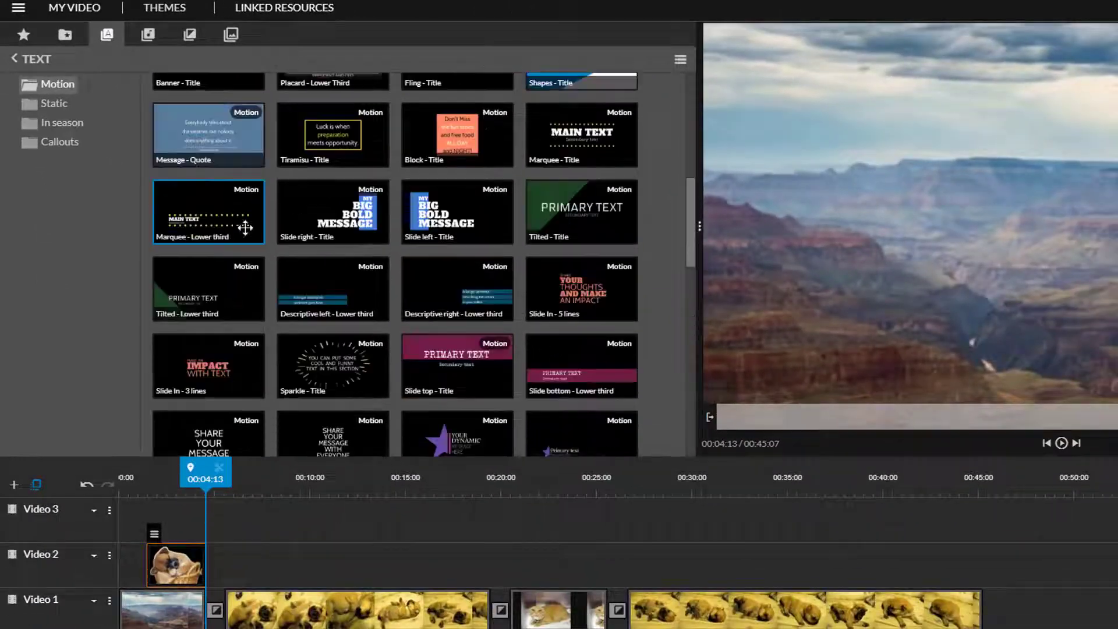
pyautogui.click(335, 213)
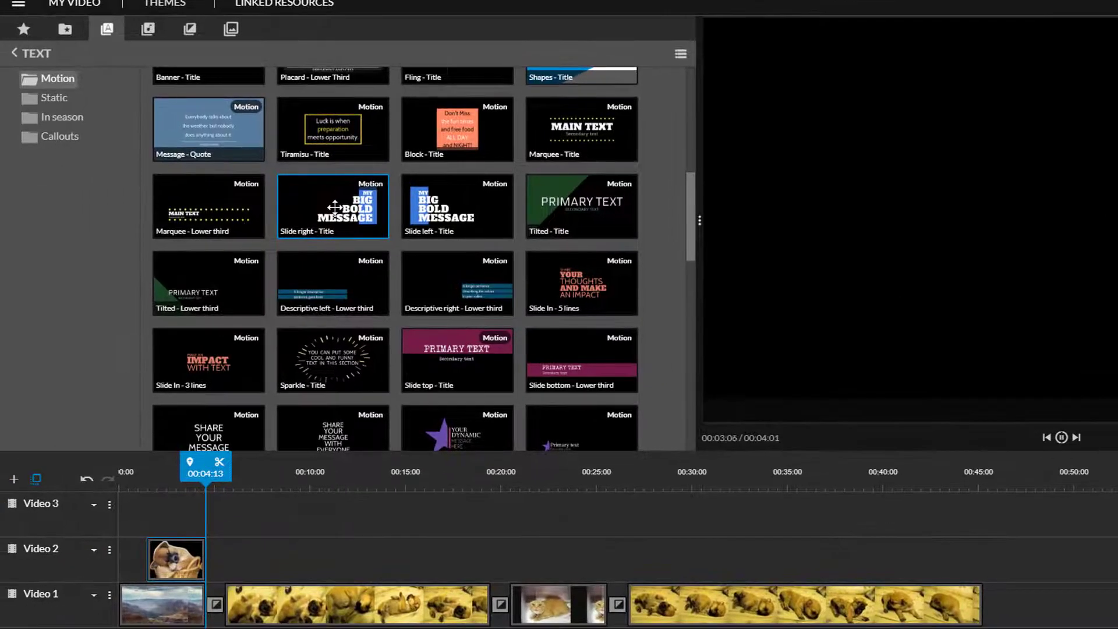
pyautogui.click(219, 218)
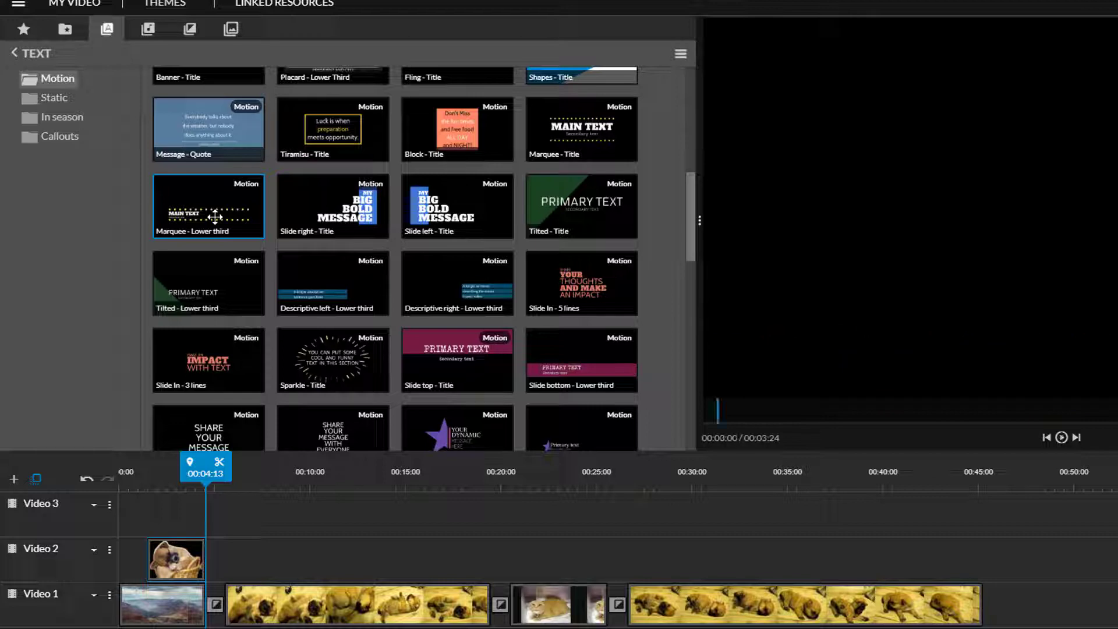
pyautogui.moveTo(215, 217); pyautogui.dragTo(170, 513)
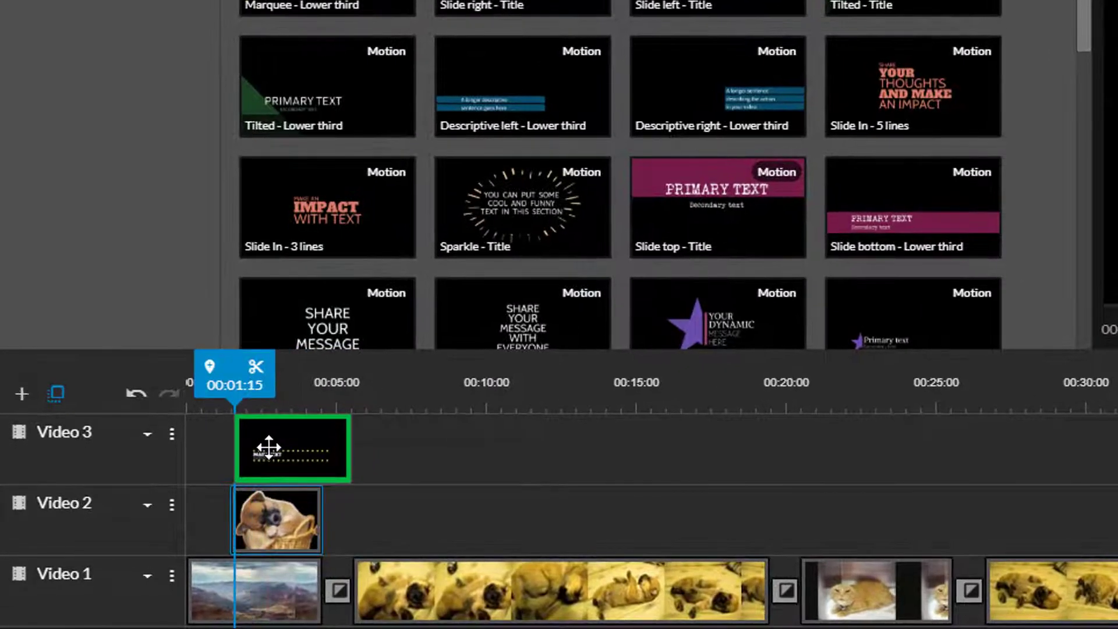
pyautogui.moveTo(268, 447); pyautogui.dragTo(254, 452)
# Step: Move the Marquee title to the top of the frame and paste in the 'Puppy Dreams' text
pyautogui.click(253, 454)
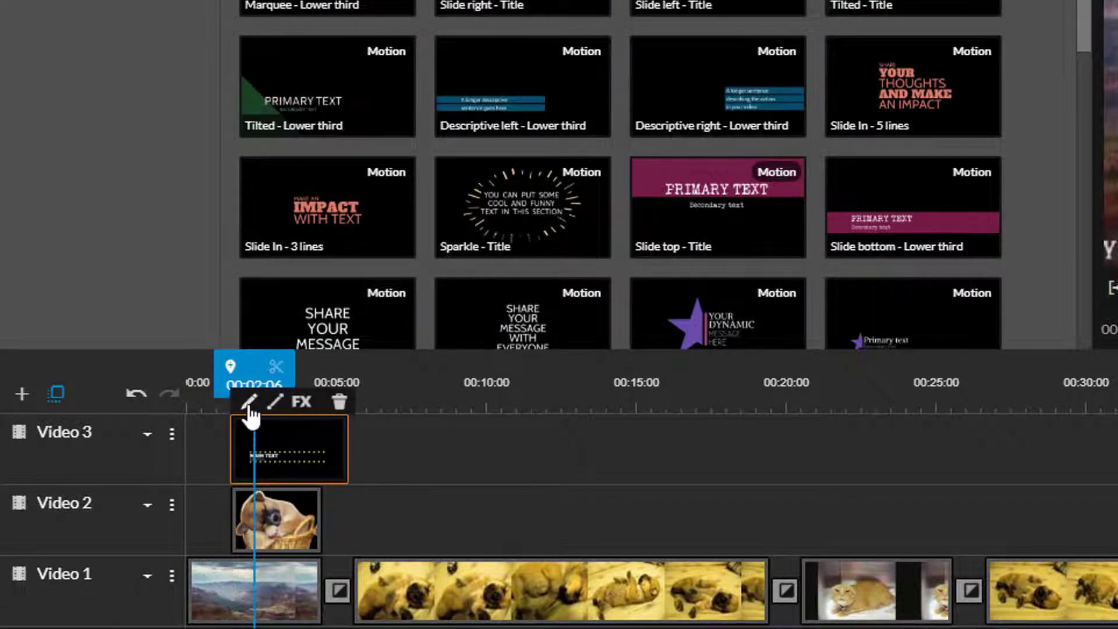
pyautogui.click(249, 402)
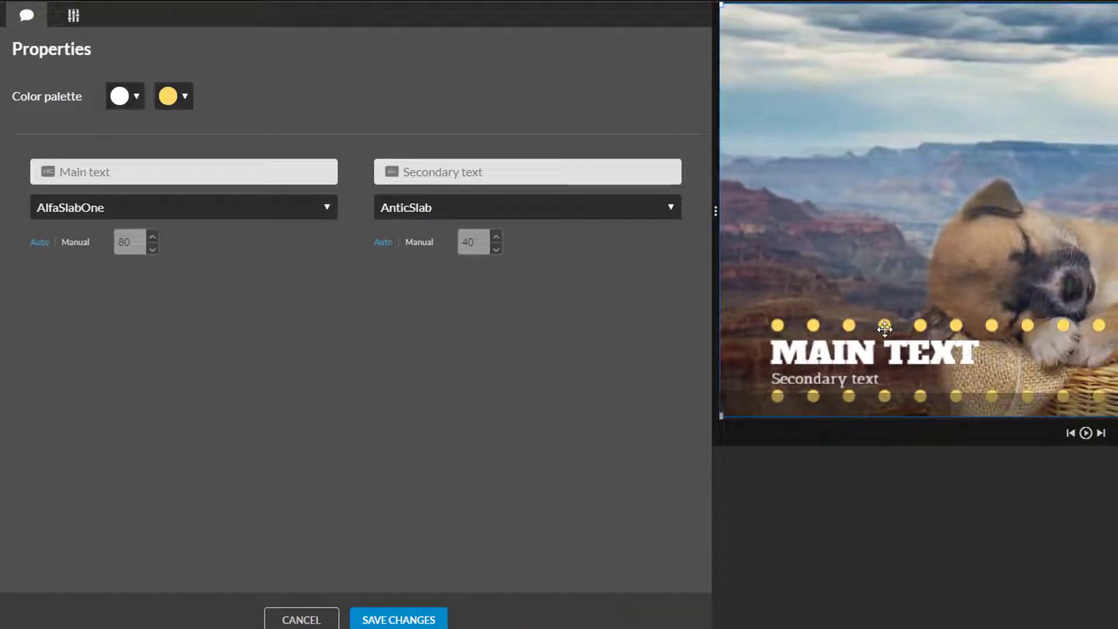
pyautogui.moveTo(884, 330); pyautogui.dragTo(896, 71)
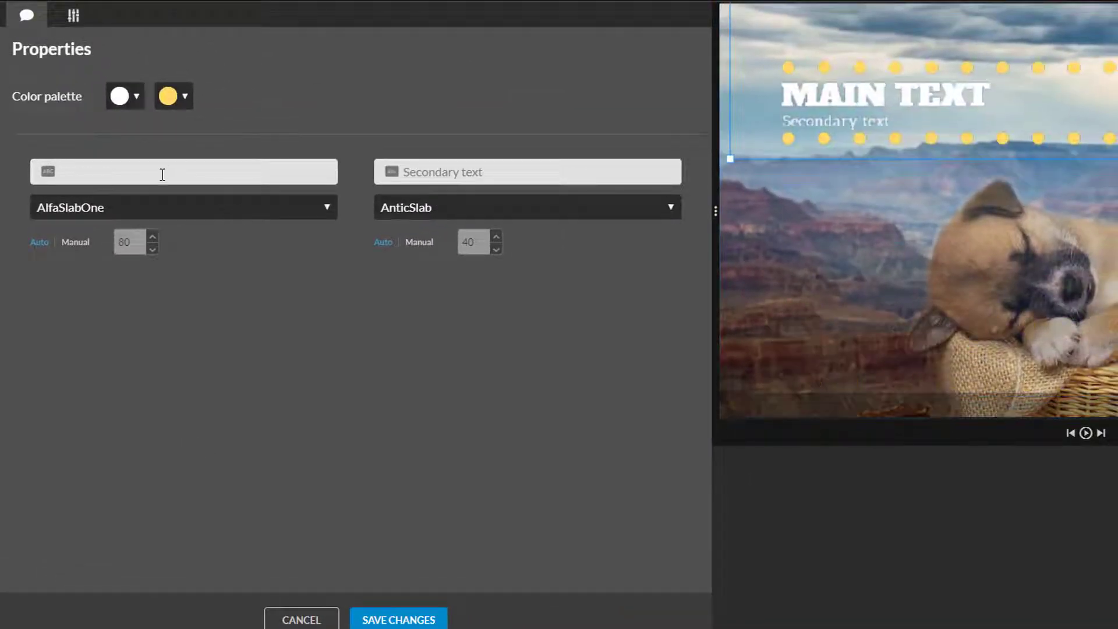
pyautogui.write('Puppy Dream')
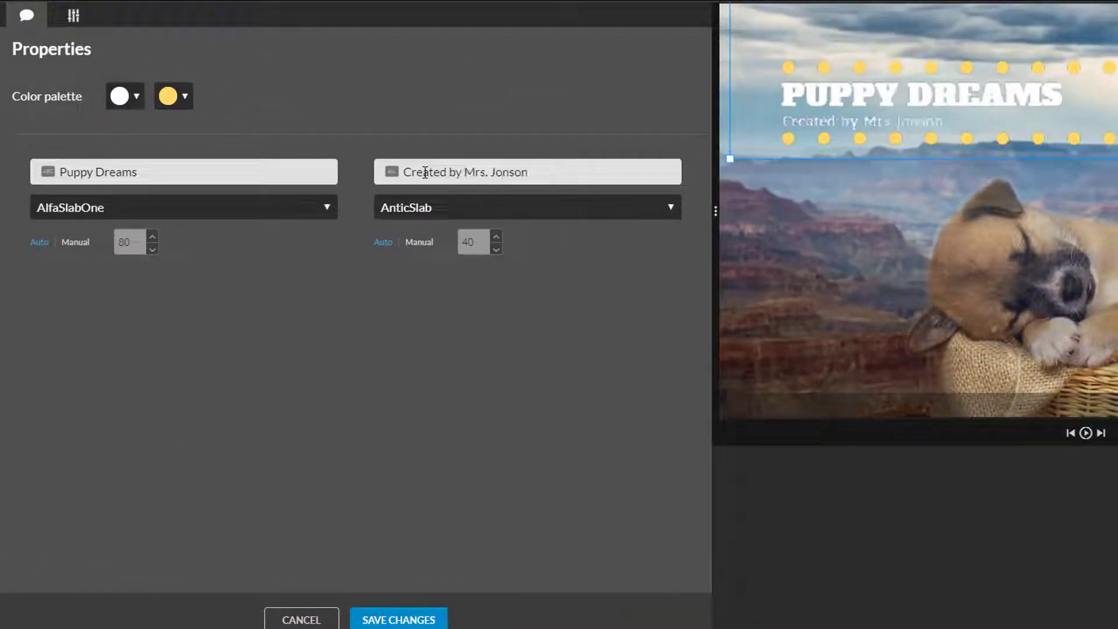
# Step: Set the title palette to dark blue text with magenta dots
pyautogui.click(185, 96)
pyautogui.click(277, 237)
pyautogui.click(136, 96)
pyautogui.click(225, 236)
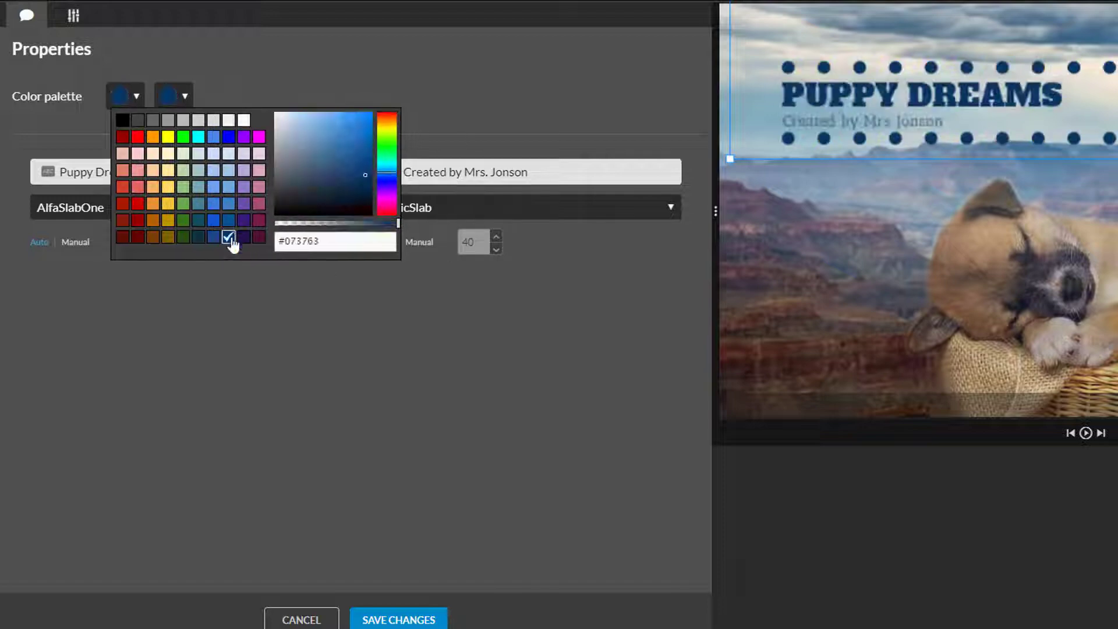
pyautogui.click(185, 96)
pyautogui.click(307, 137)
pyautogui.click(319, 290)
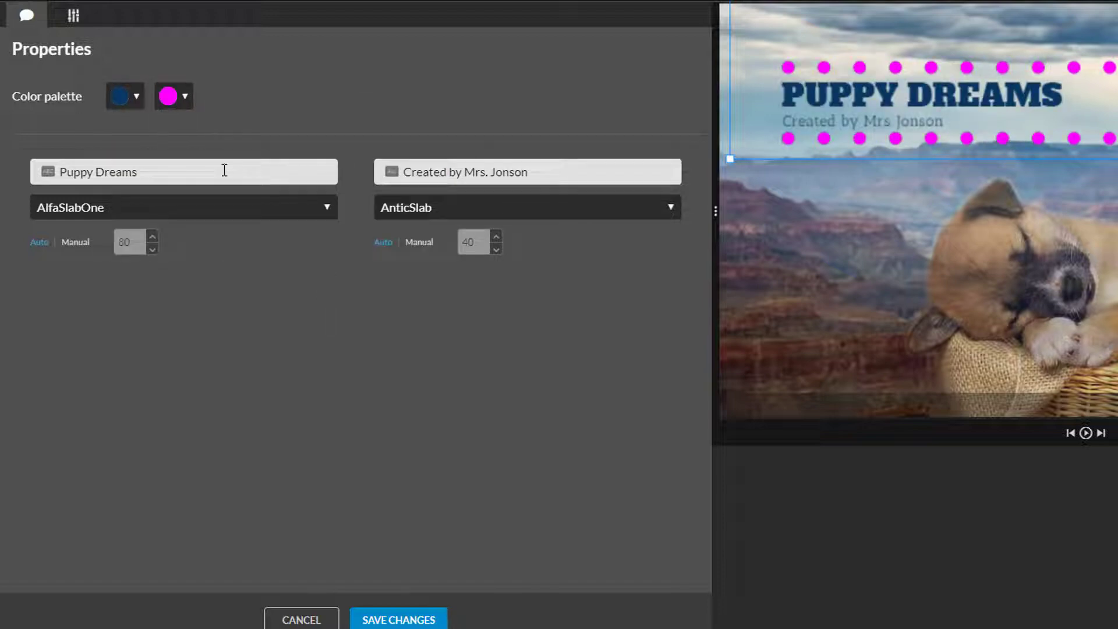
# Step: Enlarge the title to 1.2 scale and save the title edits
pyautogui.click(72, 18)
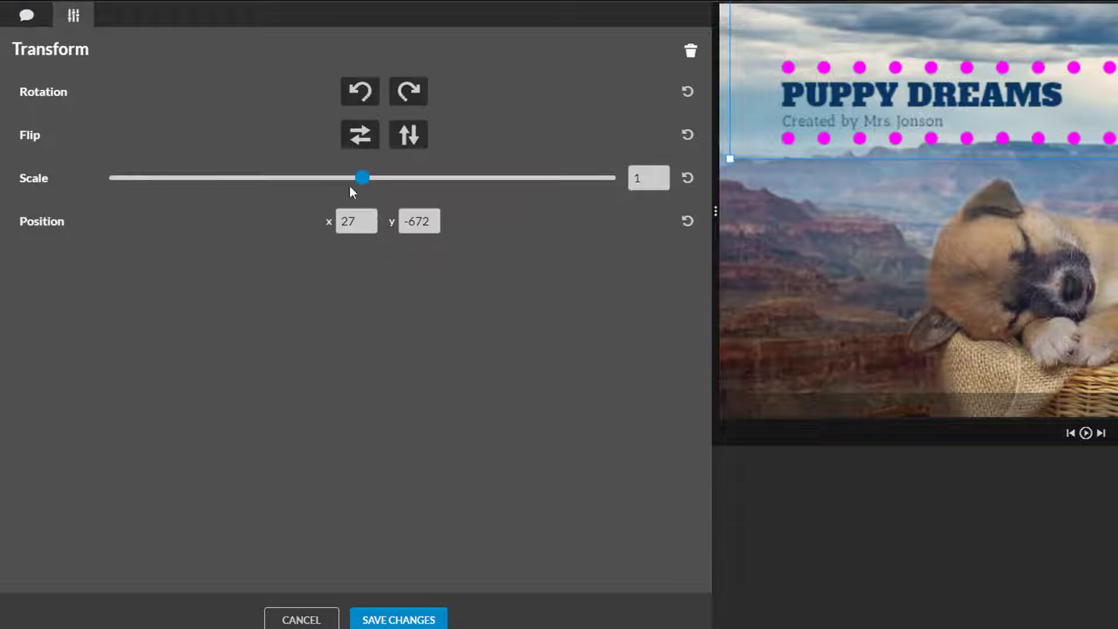
pyautogui.moveTo(362, 178); pyautogui.dragTo(375, 178)
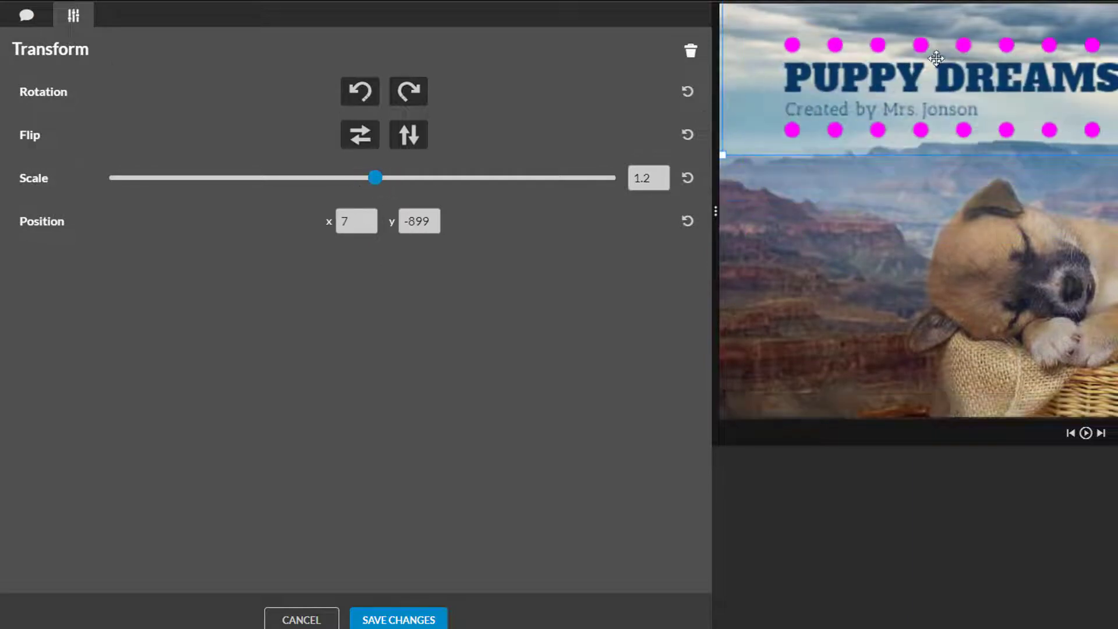
pyautogui.click(427, 621)
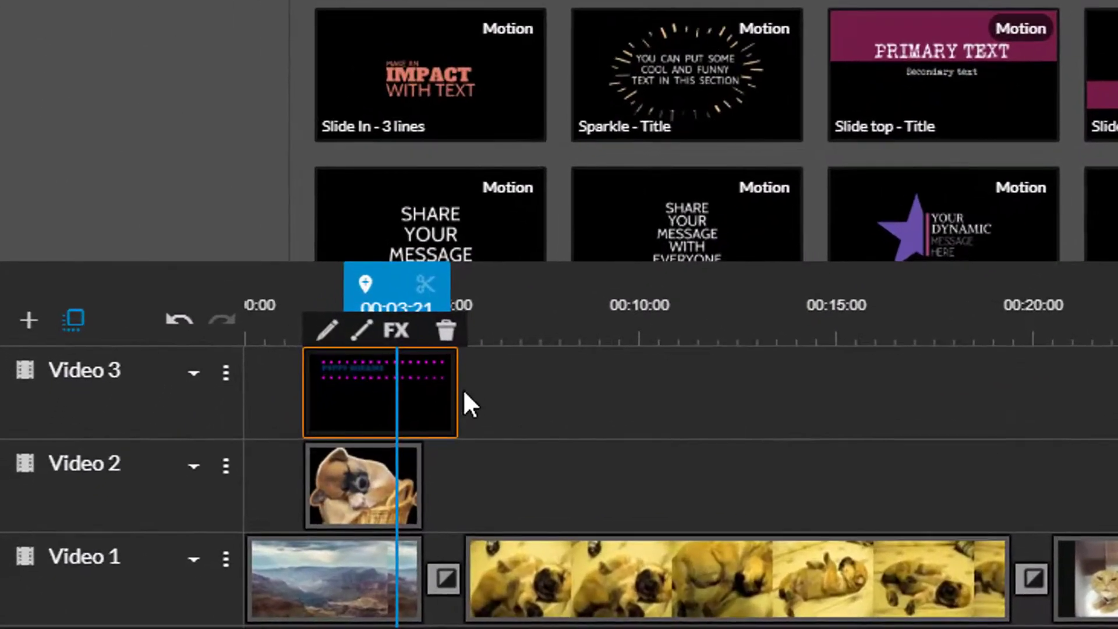
# Step: Shorten the Video 3 title clip to about three seconds, with the playhead at 00:05:21
pyautogui.moveTo(456, 389); pyautogui.dragTo(417, 392)
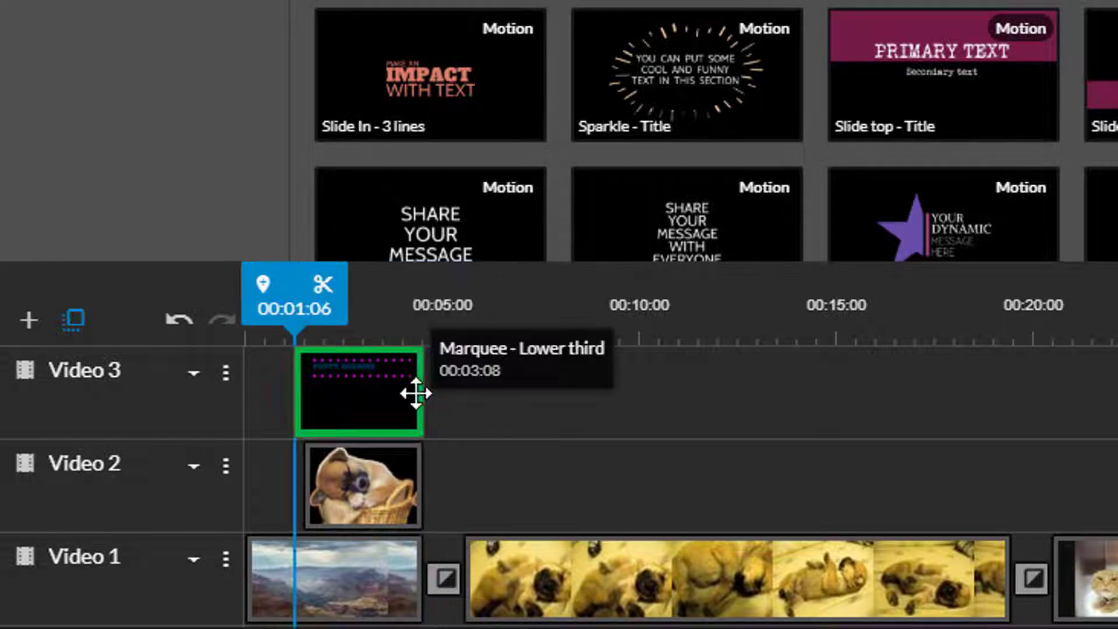
pyautogui.click(376, 390)
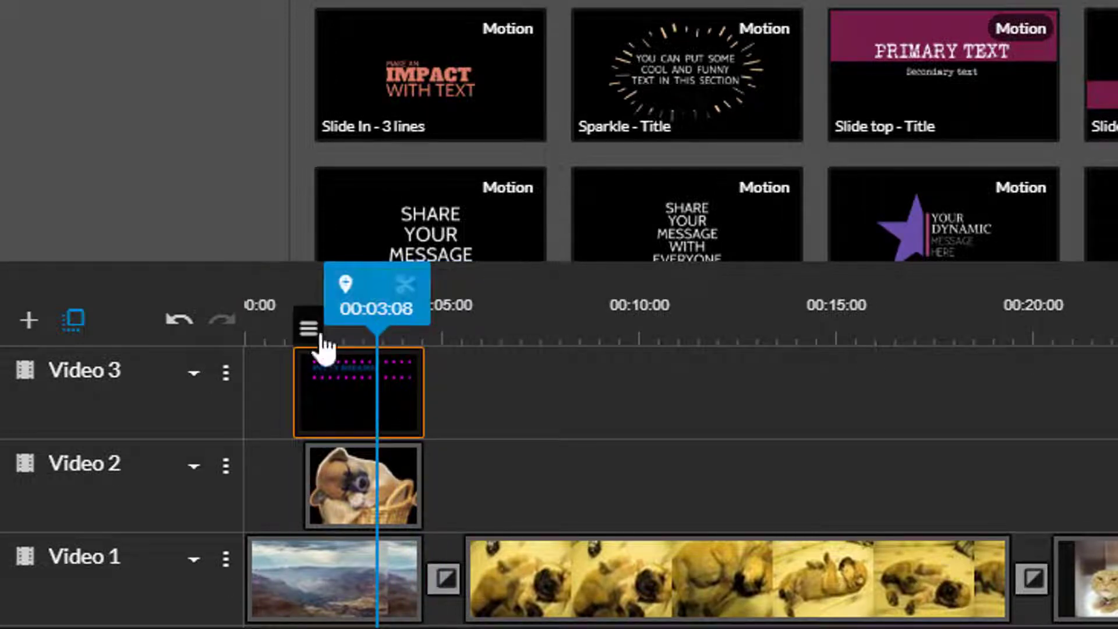
pyautogui.moveTo(352, 303); pyautogui.dragTo(453, 304)
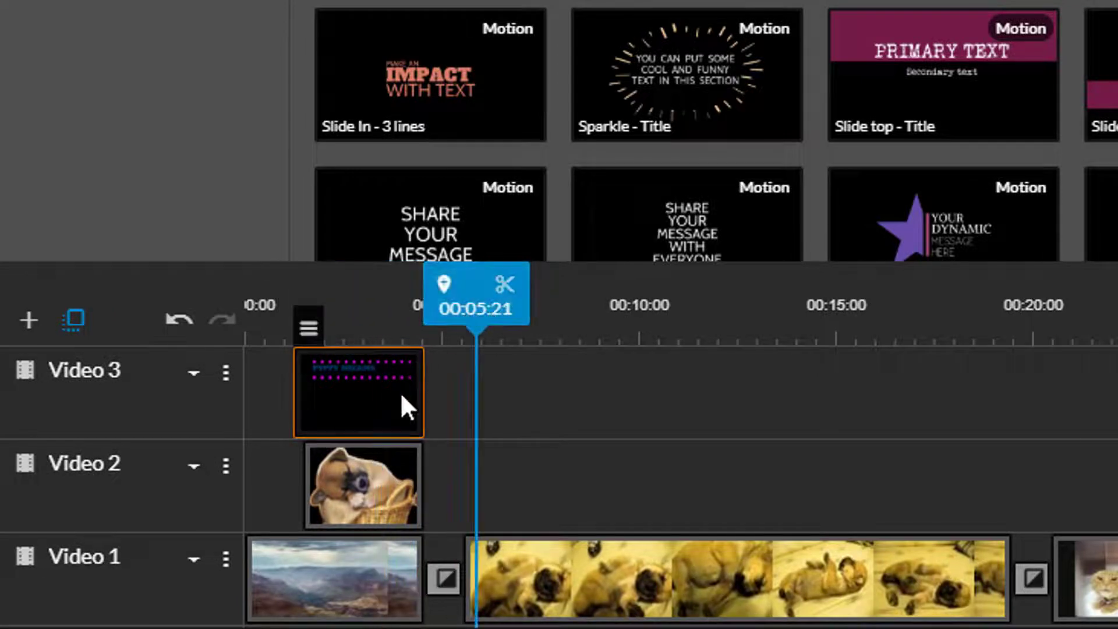
# Step: Turn on 1-second video fade in and fade out for the title clip
pyautogui.moveTo(310, 327)
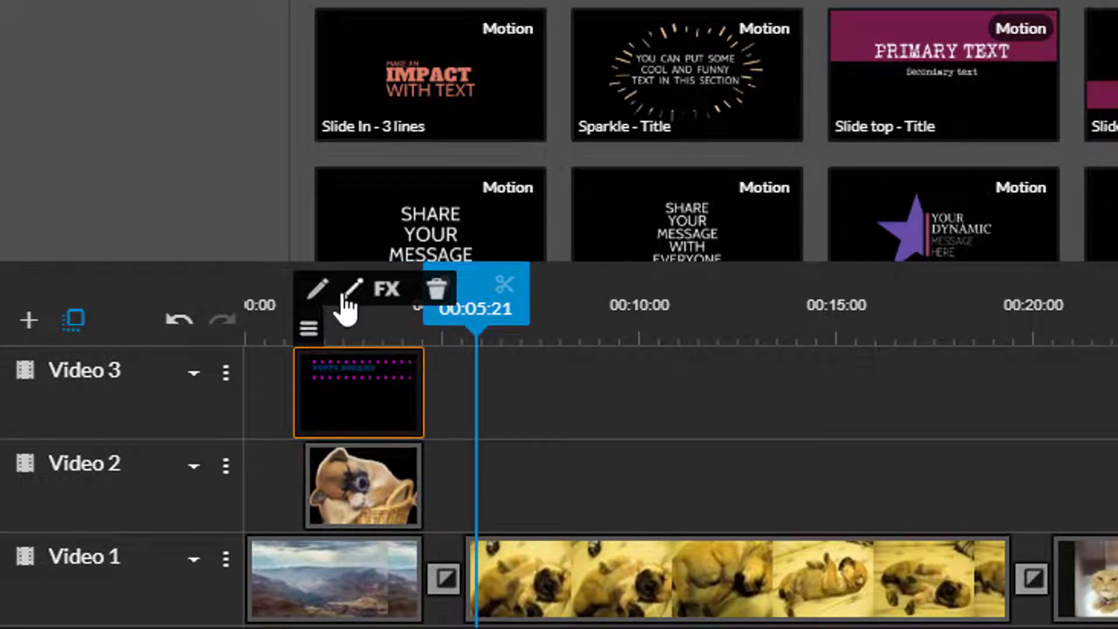
pyautogui.click(351, 291)
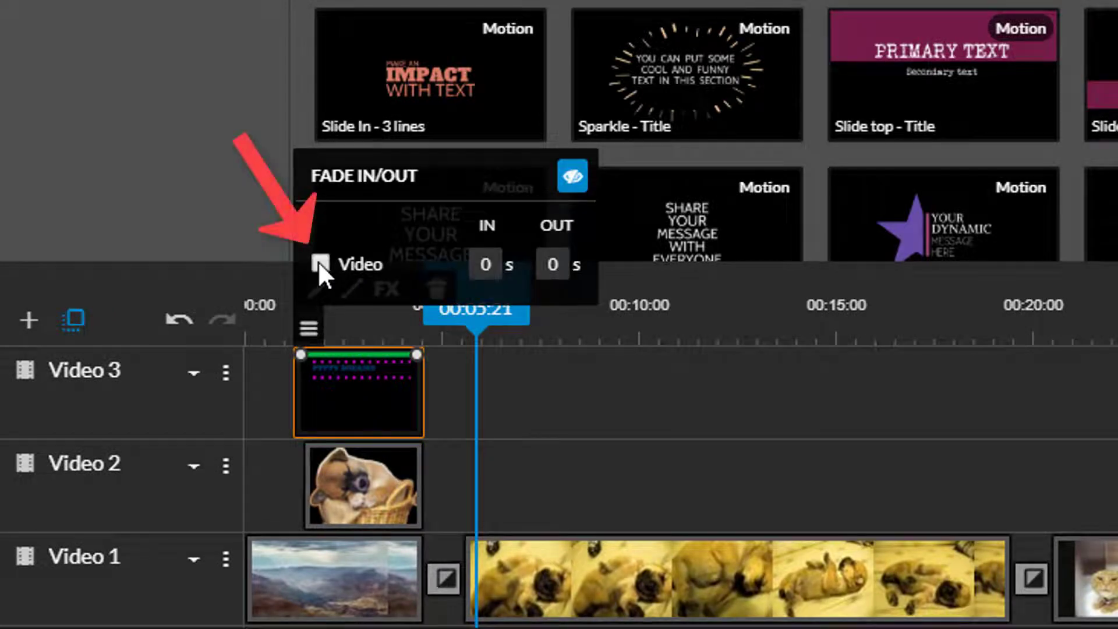
pyautogui.click(318, 261)
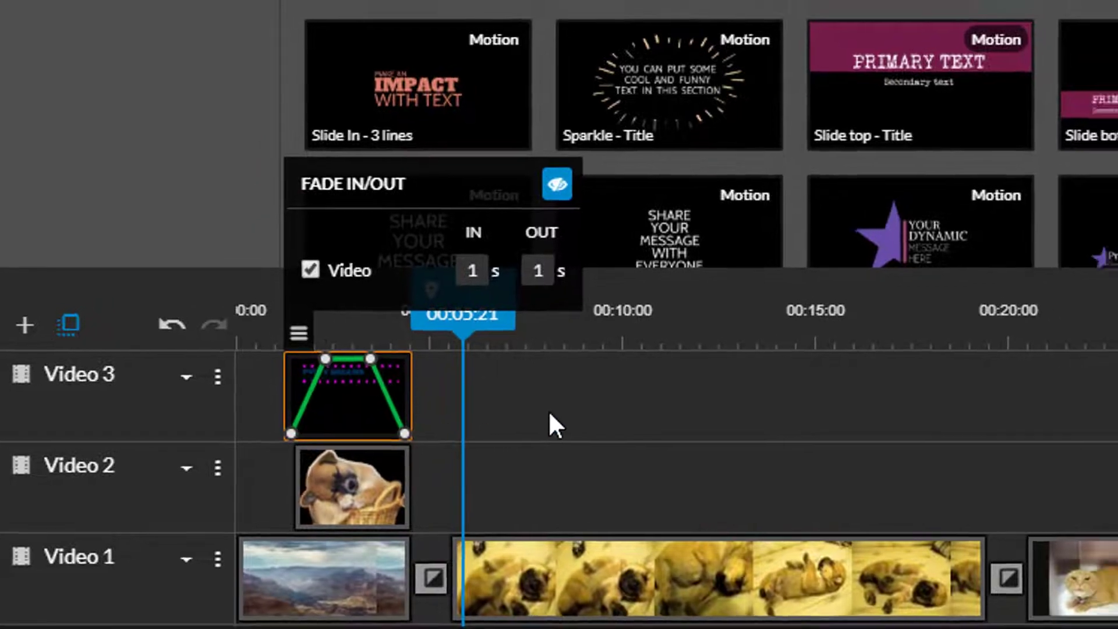
pyautogui.click(520, 390)
pyautogui.moveTo(201, 458); pyautogui.dragTo(80, 459)
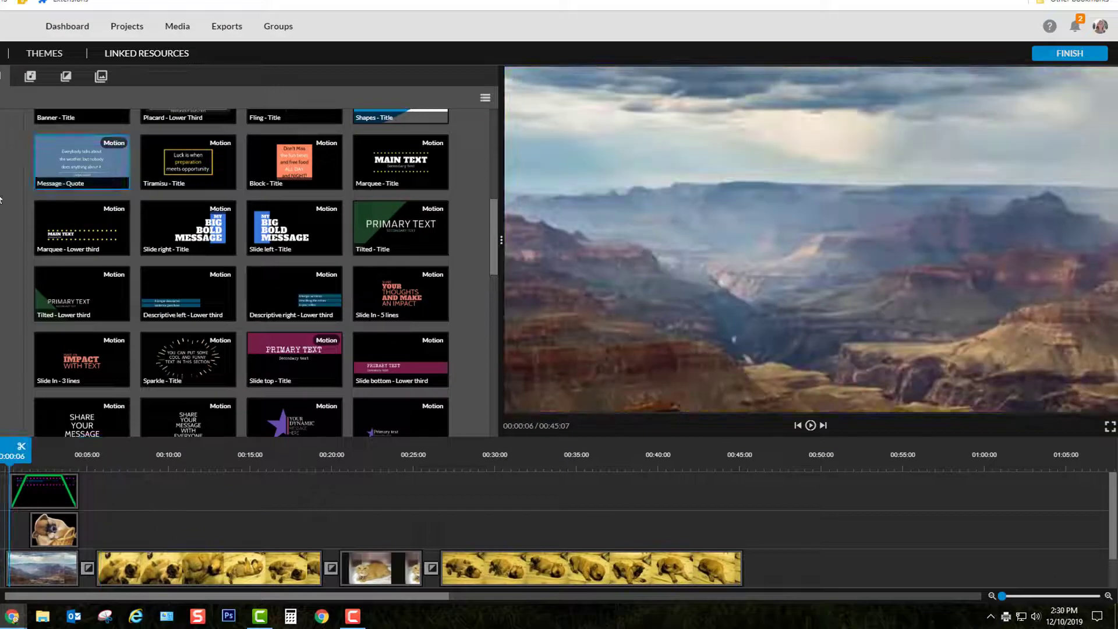
pyautogui.press('space')
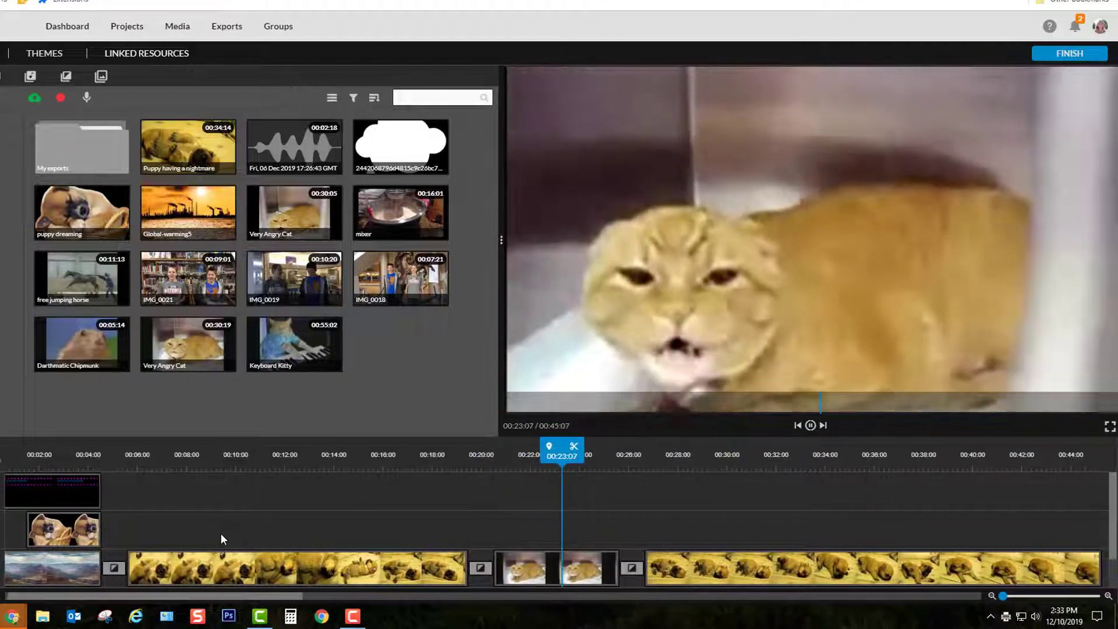
pyautogui.press('space')
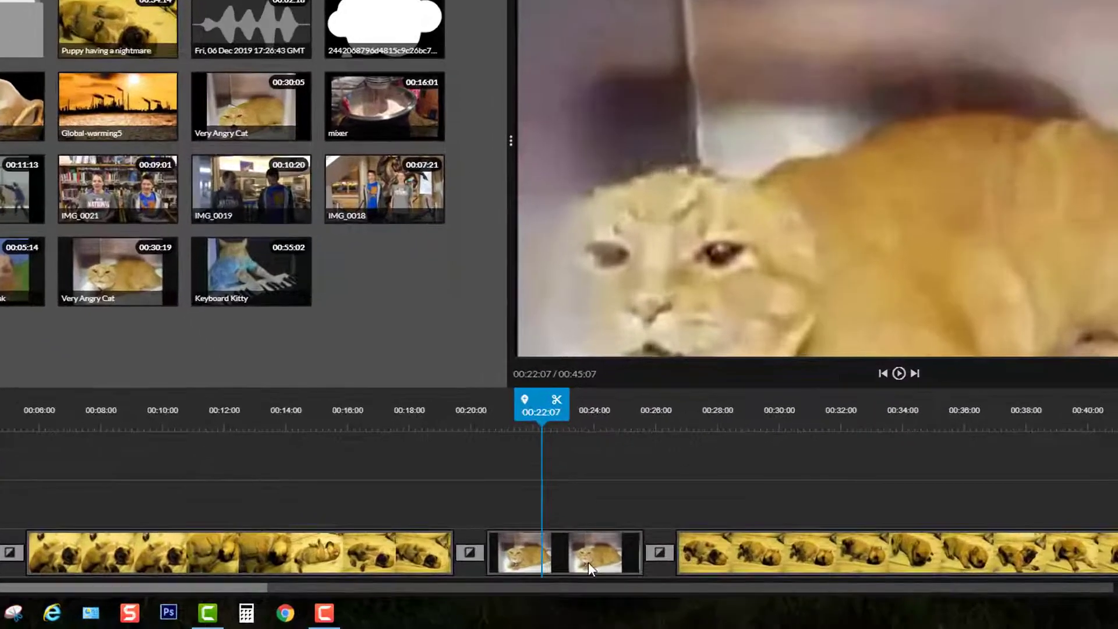
# Step: Delete the angry cat clip and its transitions, close the gap, and put the cloud on Video 2 at 00:12:10
pyautogui.click(563, 574)
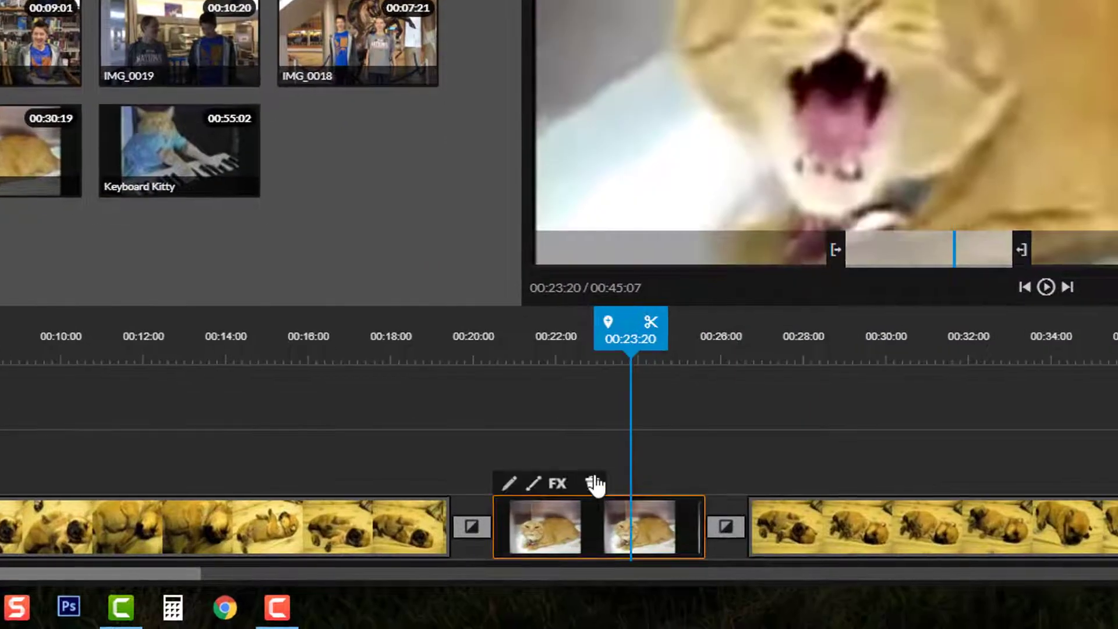
pyautogui.click(593, 483)
pyautogui.click(473, 528)
pyautogui.click(597, 366)
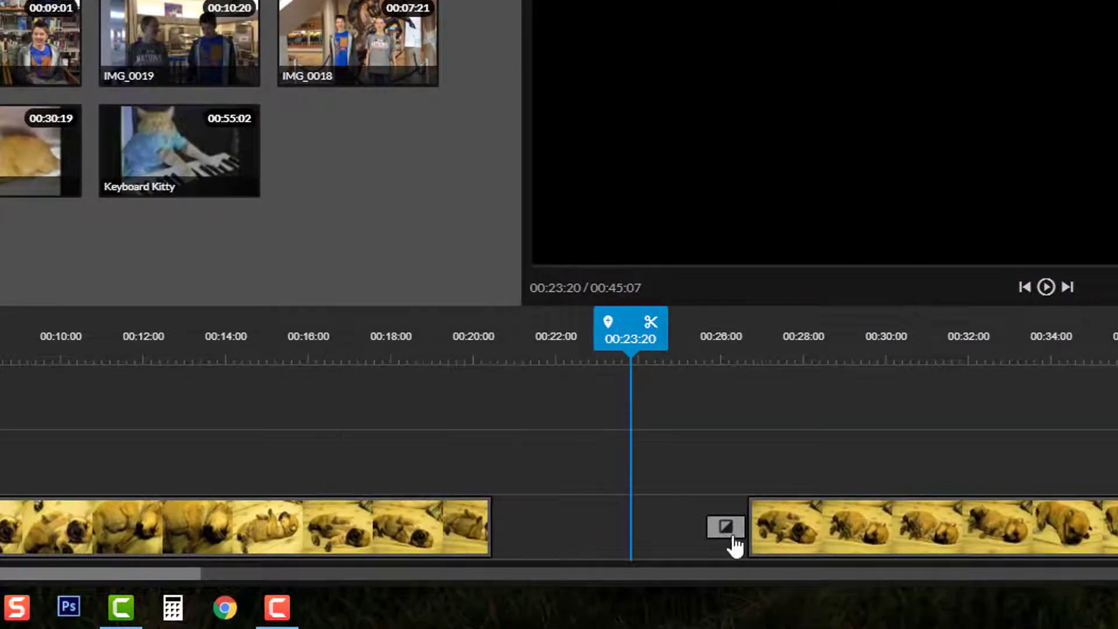
pyautogui.click(725, 526)
pyautogui.click(724, 533)
pyautogui.moveTo(492, 326); pyautogui.dragTo(167, 323)
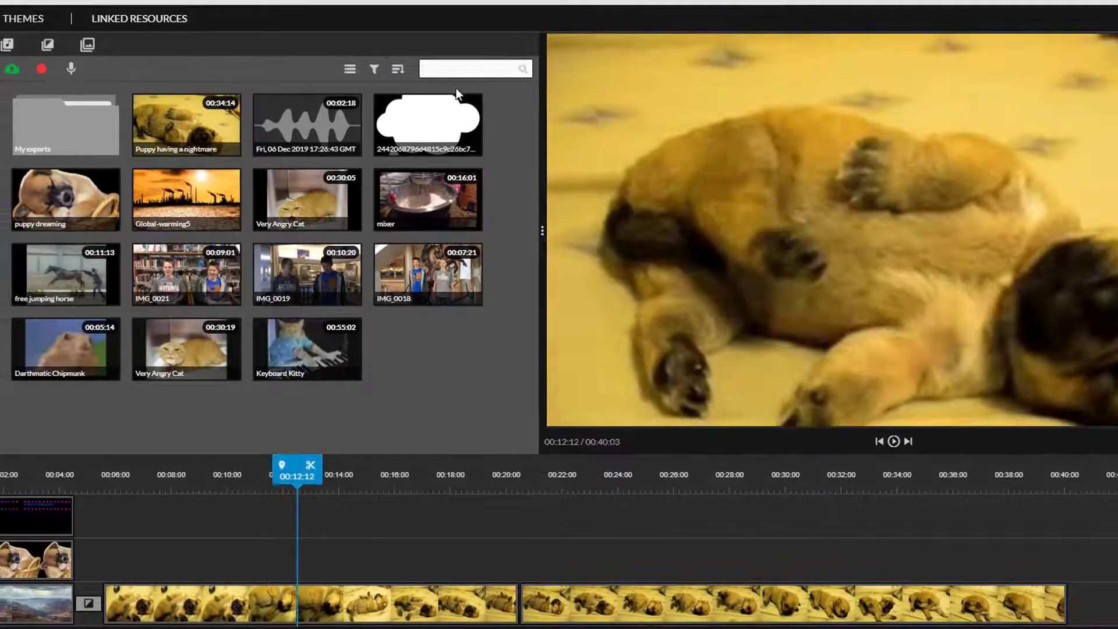
pyautogui.moveTo(426, 110); pyautogui.dragTo(344, 536)
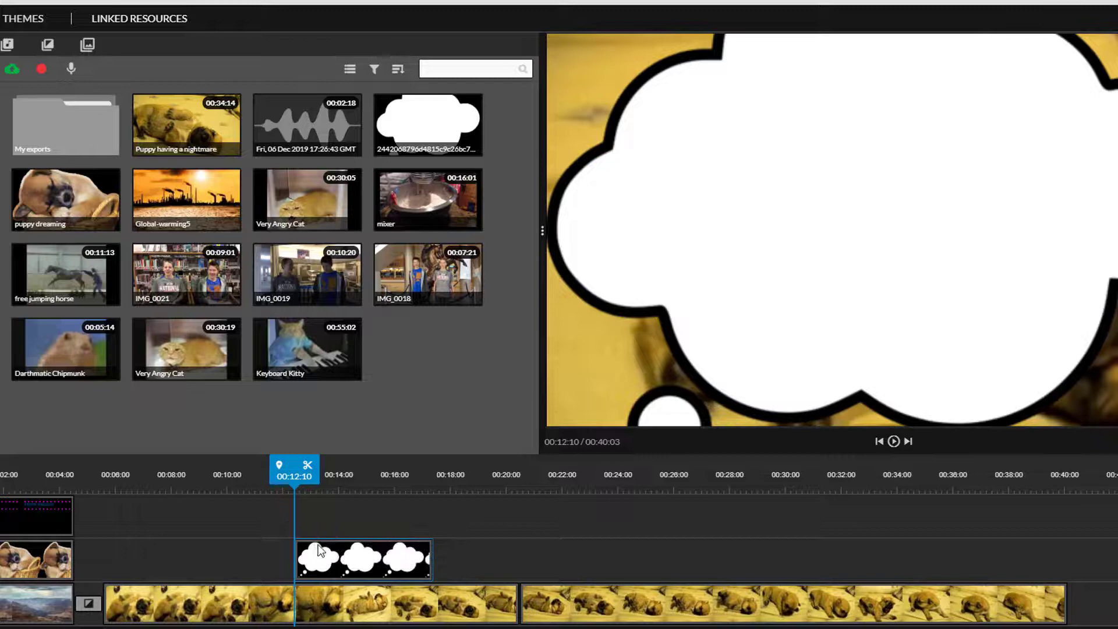
# Step: Scale the cloud to 0.53, flip it horizontally, place it at 1167, -21 top right, and save
pyautogui.click(320, 550)
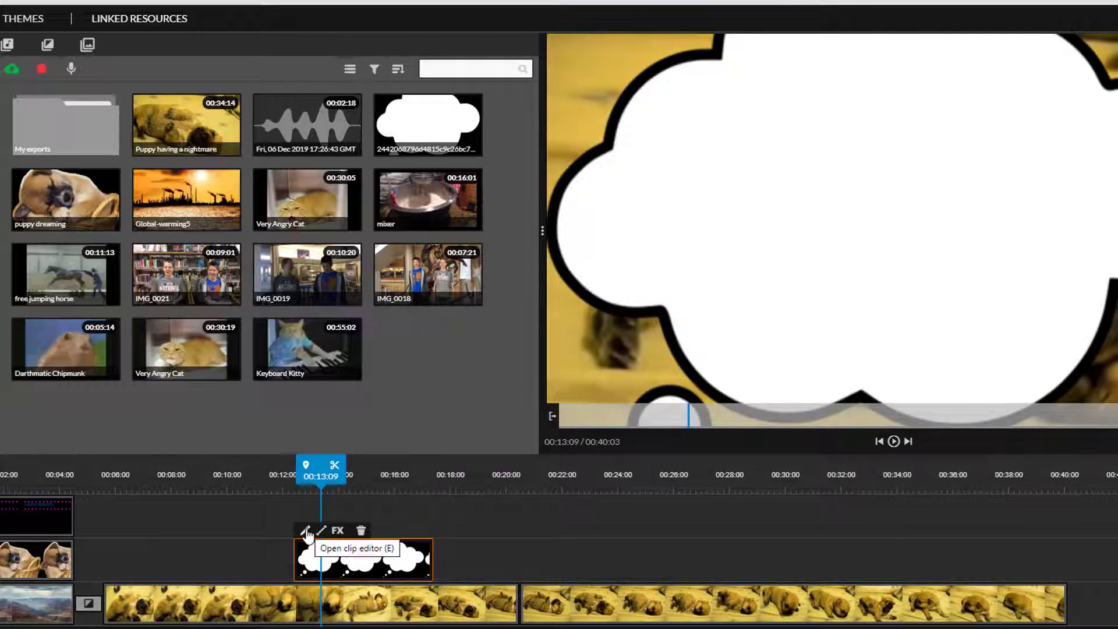
pyautogui.click(305, 531)
pyautogui.moveTo(337, 281); pyautogui.dragTo(235, 291)
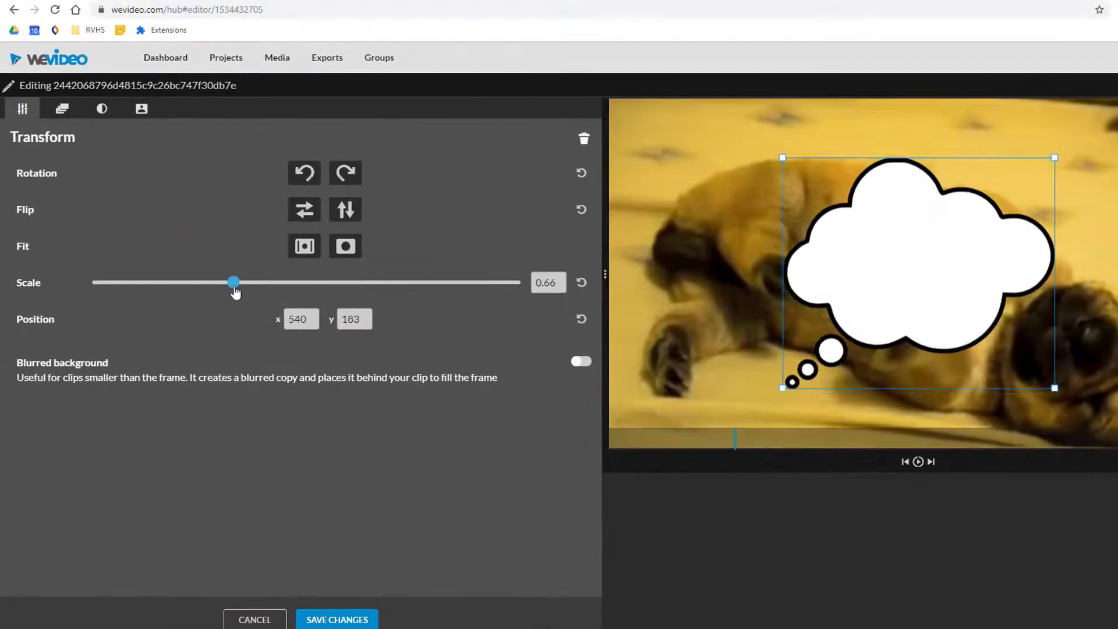
pyautogui.moveTo(793, 379); pyautogui.dragTo(928, 276)
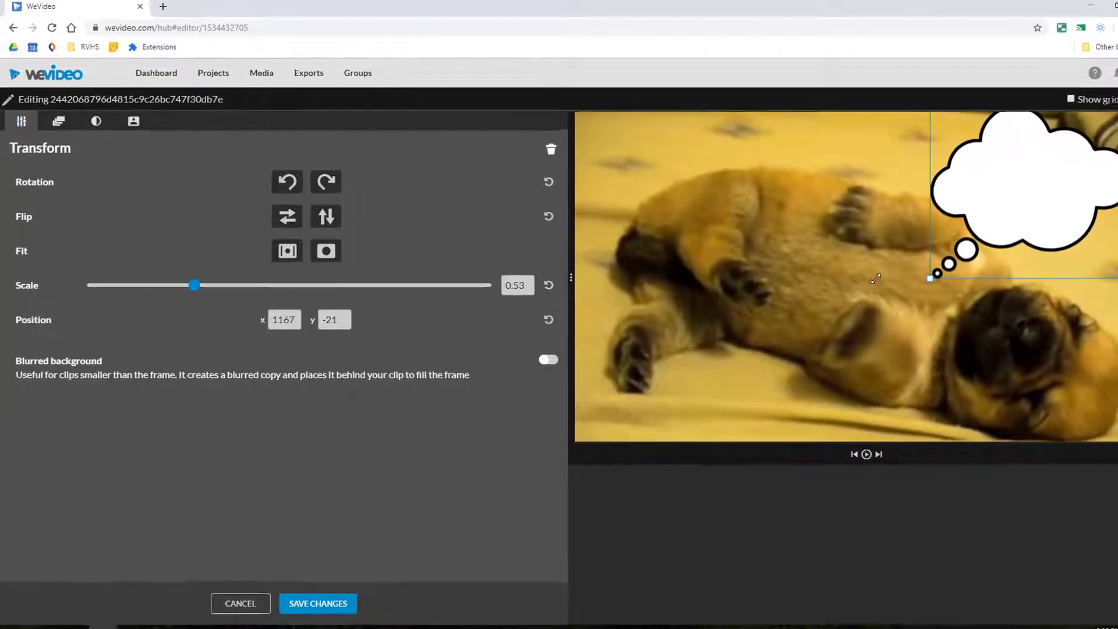
pyautogui.click(287, 216)
pyautogui.click(314, 599)
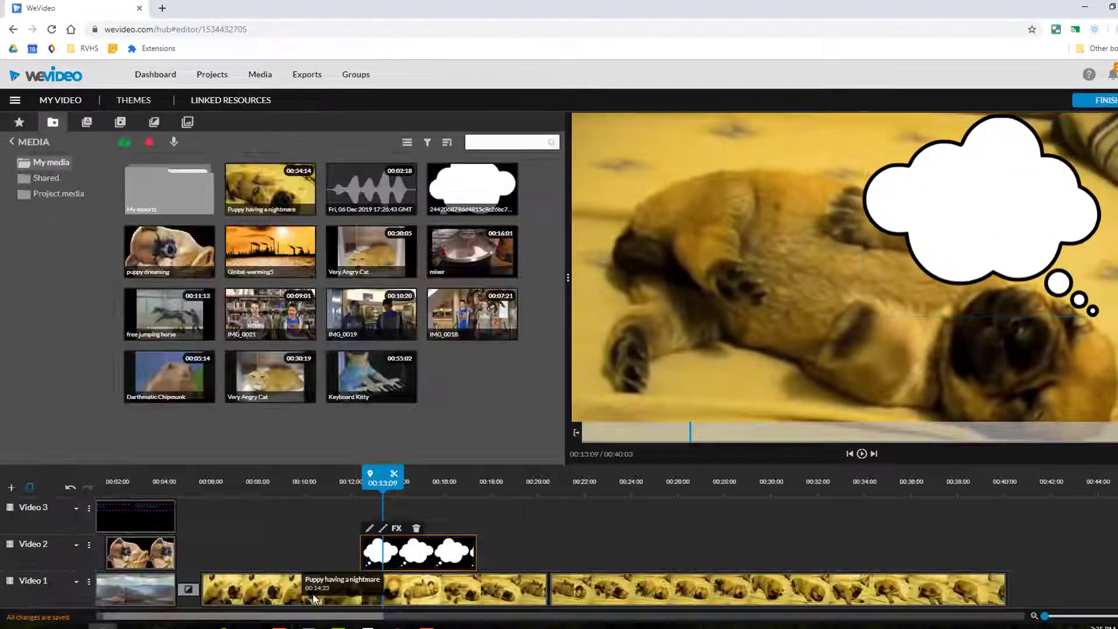
# Step: Lengthen the cloud clip on Video 2 and add the Very Angry Cat video to Video 3
pyautogui.moveTo(476, 552); pyautogui.dragTo(581, 552)
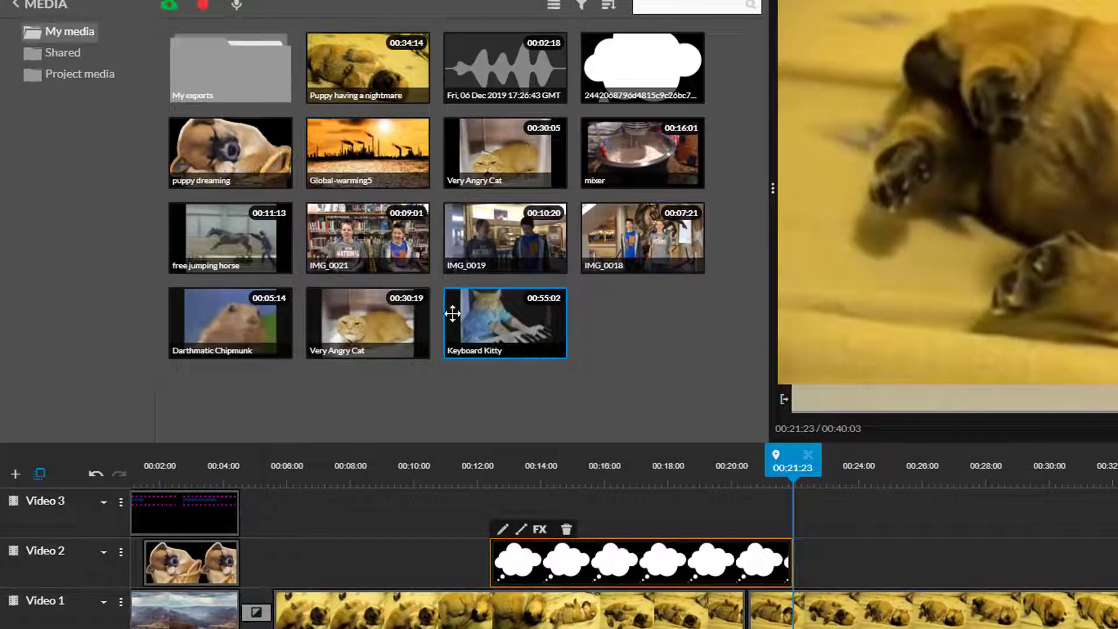
pyautogui.moveTo(415, 367); pyautogui.dragTo(365, 518)
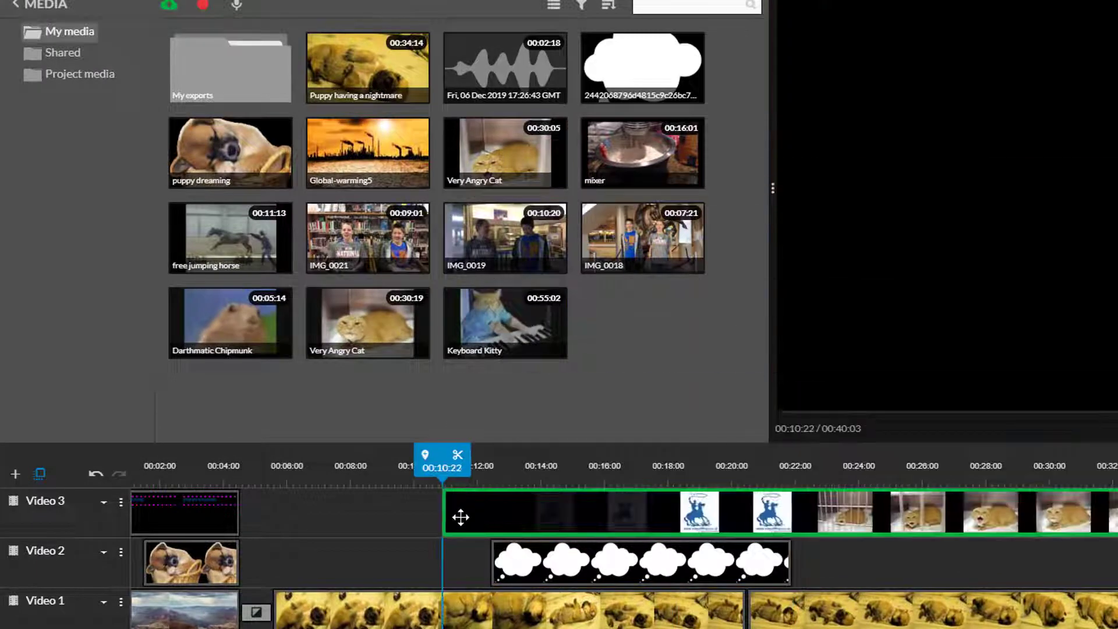
pyautogui.moveTo(460, 518); pyautogui.dragTo(364, 518)
# Step: Cut off the cat clip's opening before the growl, then align and trim it to the cloud
pyautogui.moveTo(344, 461); pyautogui.dragTo(789, 458)
pyautogui.click(805, 454)
pyautogui.click(730, 508)
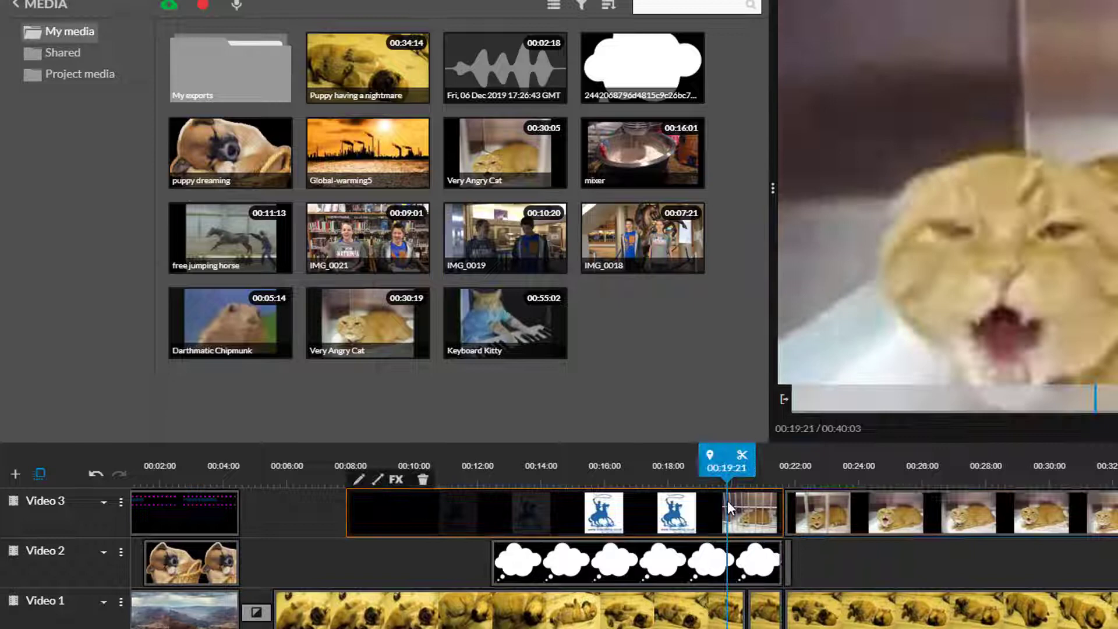
pyautogui.press('Delete')
pyautogui.moveTo(815, 512); pyautogui.dragTo(520, 512)
pyautogui.moveTo(1012, 507); pyautogui.dragTo(784, 501)
pyautogui.moveTo(784, 463); pyautogui.dragTo(573, 461)
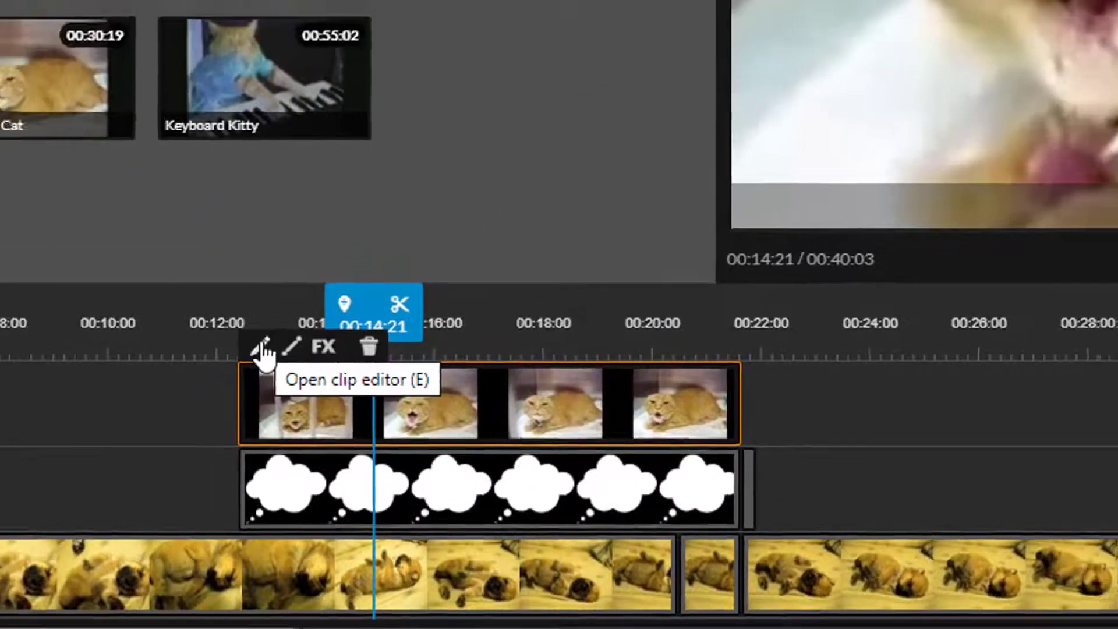
# Step: Shrink the cat clip to 0.29 scale and place it inside the thought bubble at 1150, 161
pyautogui.click(243, 327)
pyautogui.moveTo(274, 222); pyautogui.dragTo(109, 222)
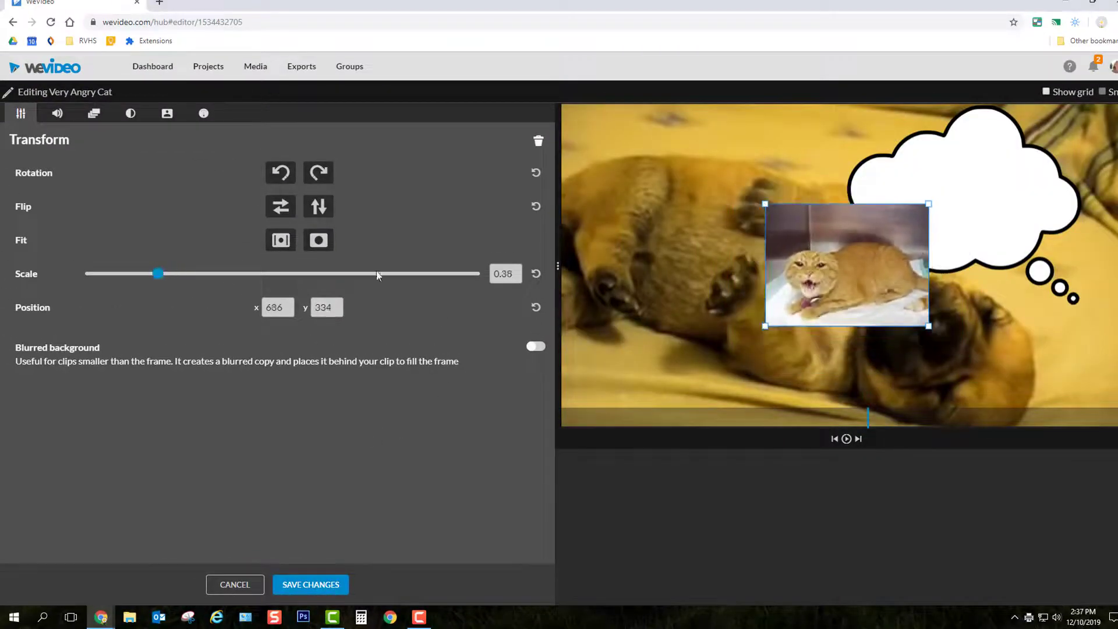
pyautogui.moveTo(901, 240); pyautogui.dragTo(1029, 150)
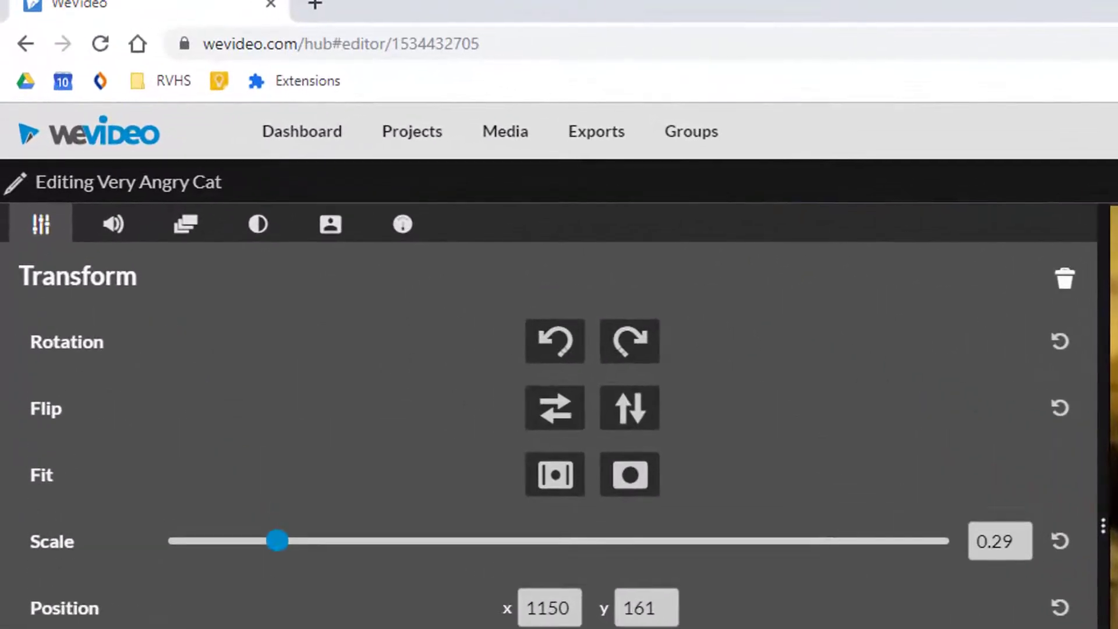
# Step: Give the cat 0.5-second volume fades and a Fade In/Out animation, then save the changes
pyautogui.click(114, 228)
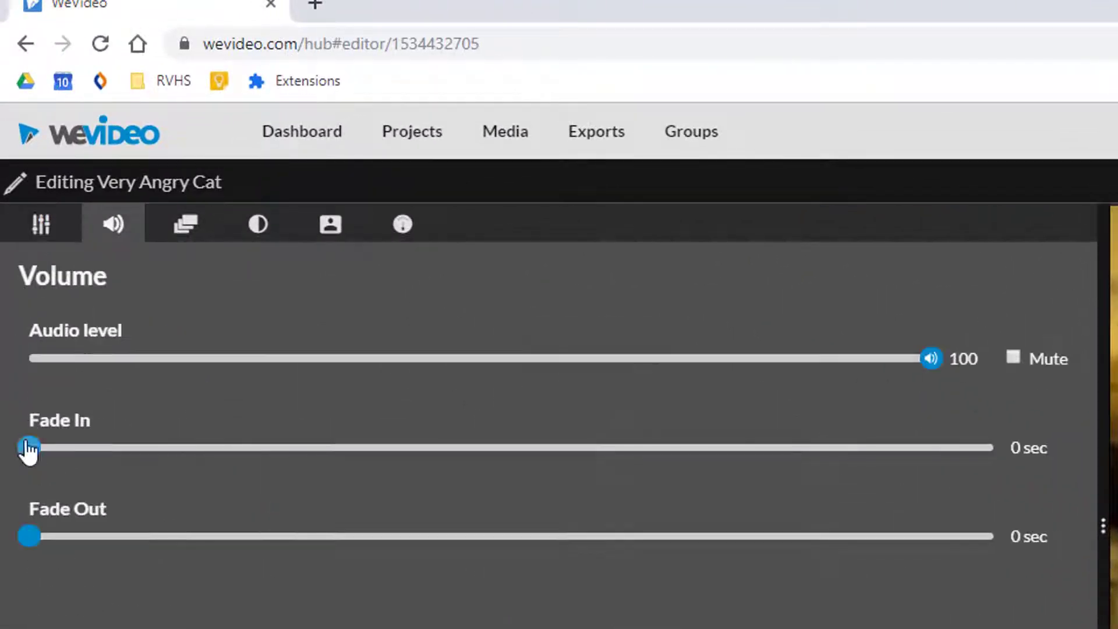
pyautogui.moveTo(29, 536); pyautogui.dragTo(125, 535)
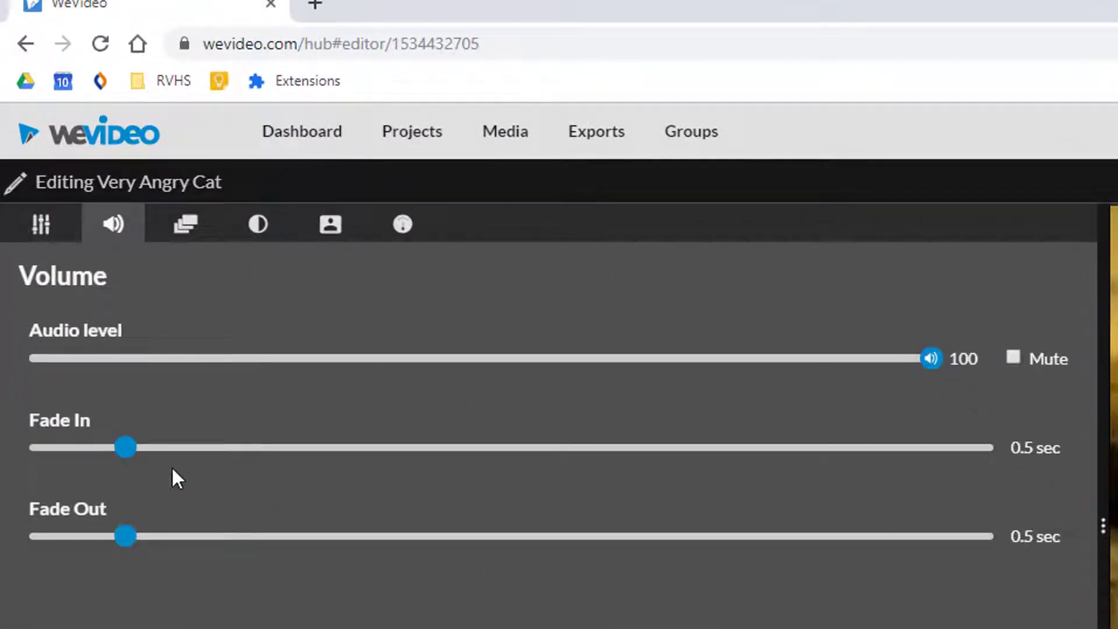
pyautogui.click(185, 227)
pyautogui.click(25, 574)
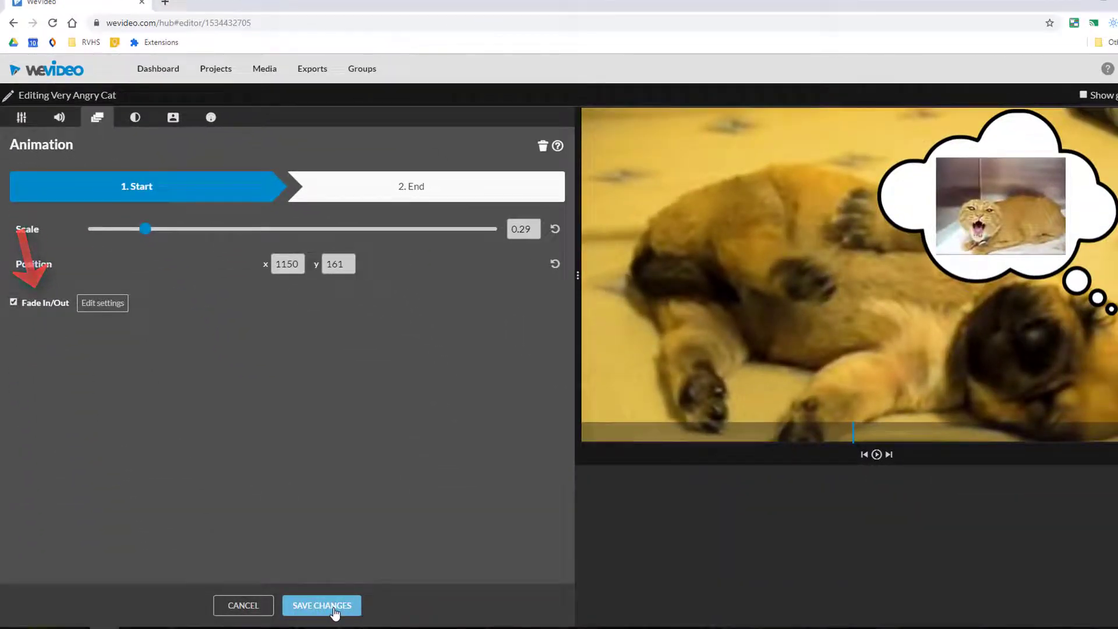
pyautogui.click(322, 605)
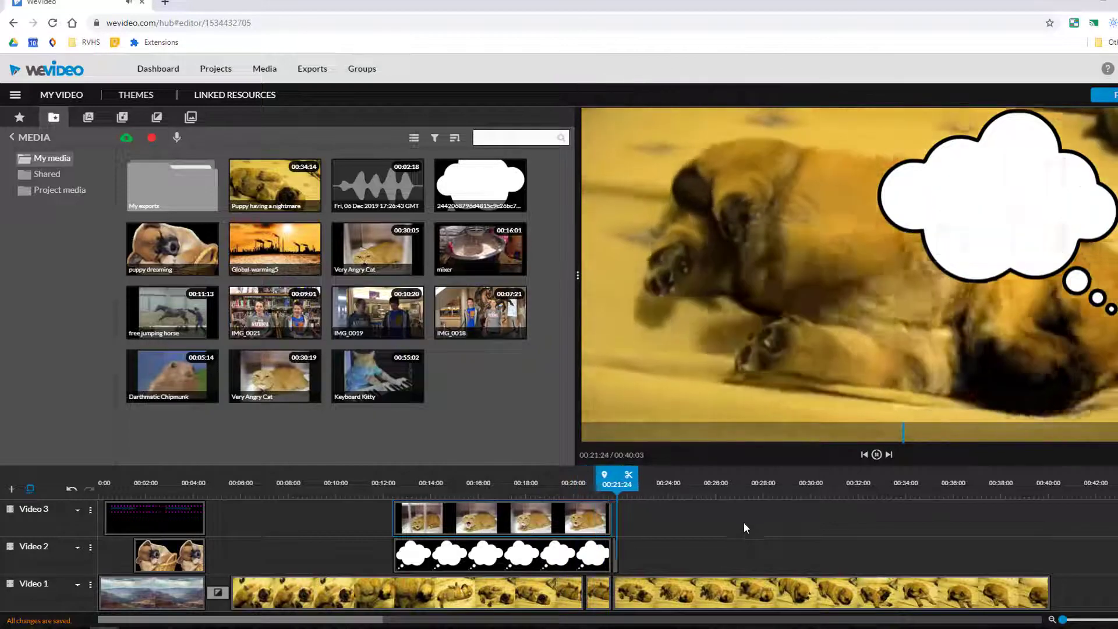
pyautogui.click(453, 527)
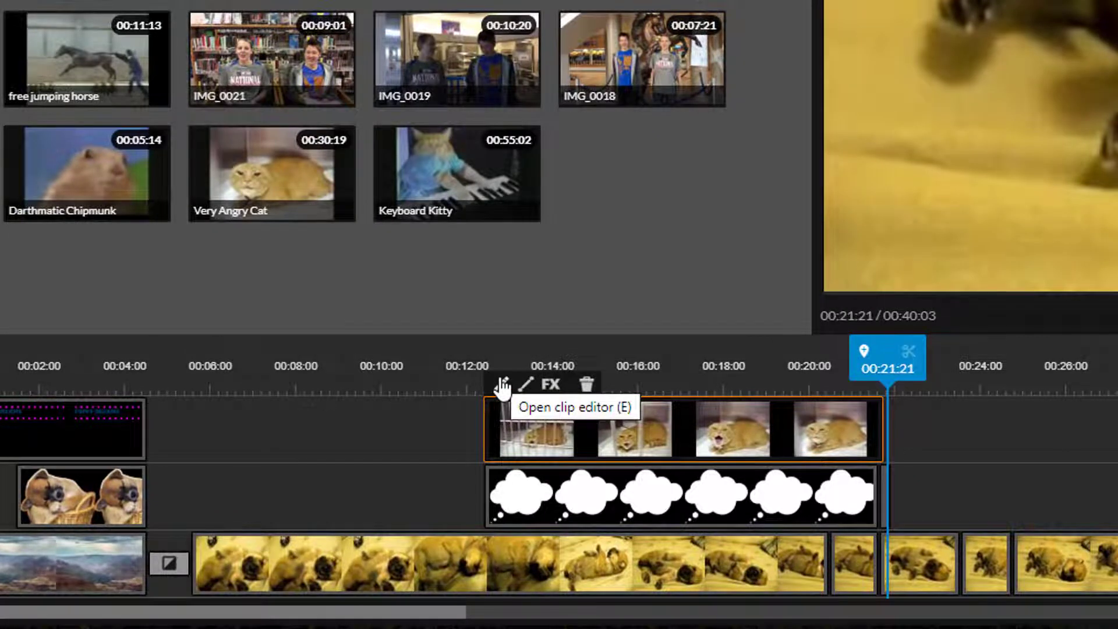
pyautogui.click(502, 386)
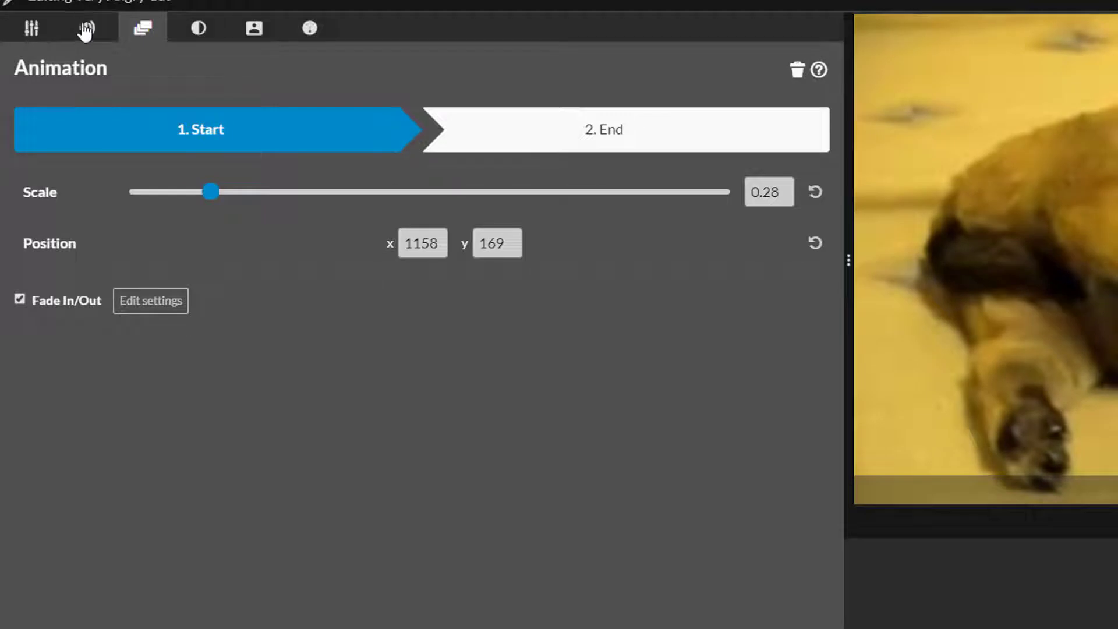
pyautogui.click(87, 30)
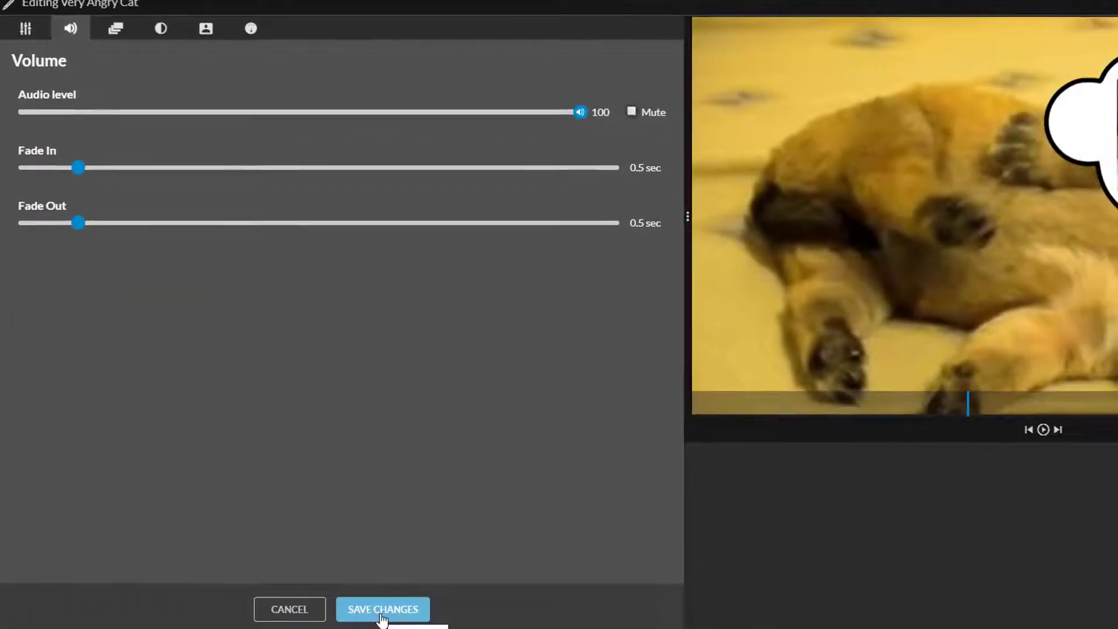
pyautogui.click(380, 610)
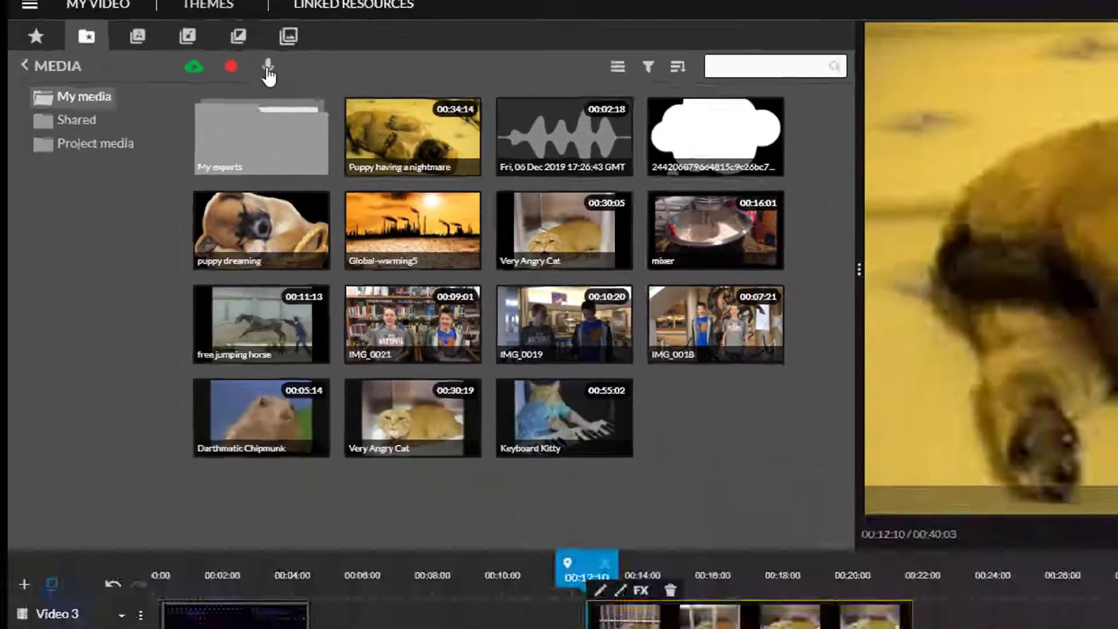
# Step: Record a short voiceover, play it back to check, and save it into the project
pyautogui.click(343, 95)
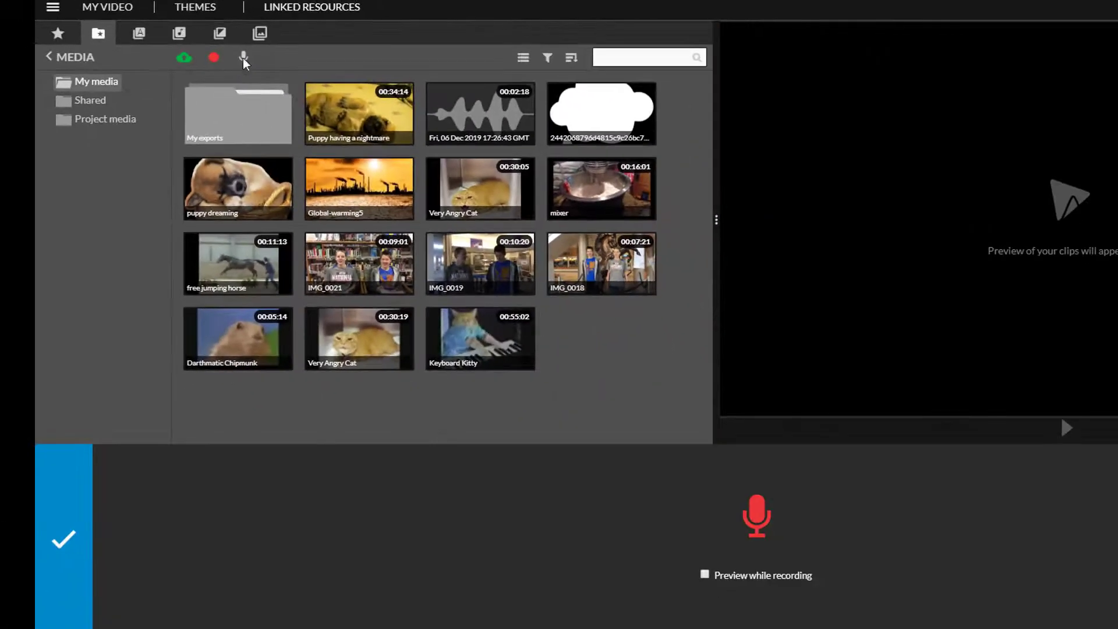
pyautogui.click(750, 539)
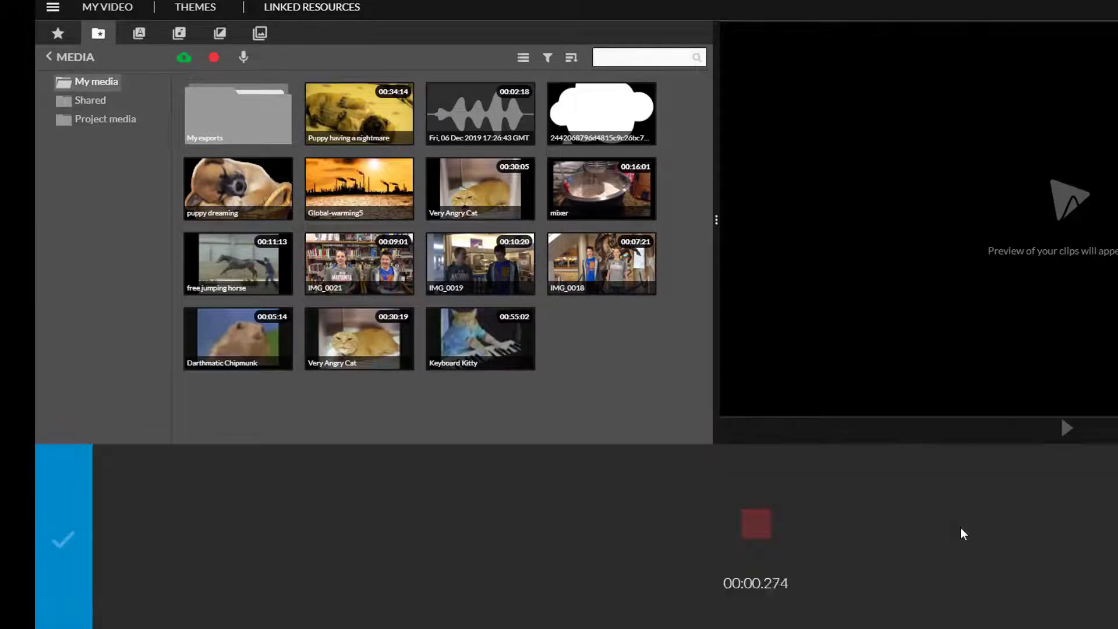
pyautogui.click(756, 523)
pyautogui.click(1068, 431)
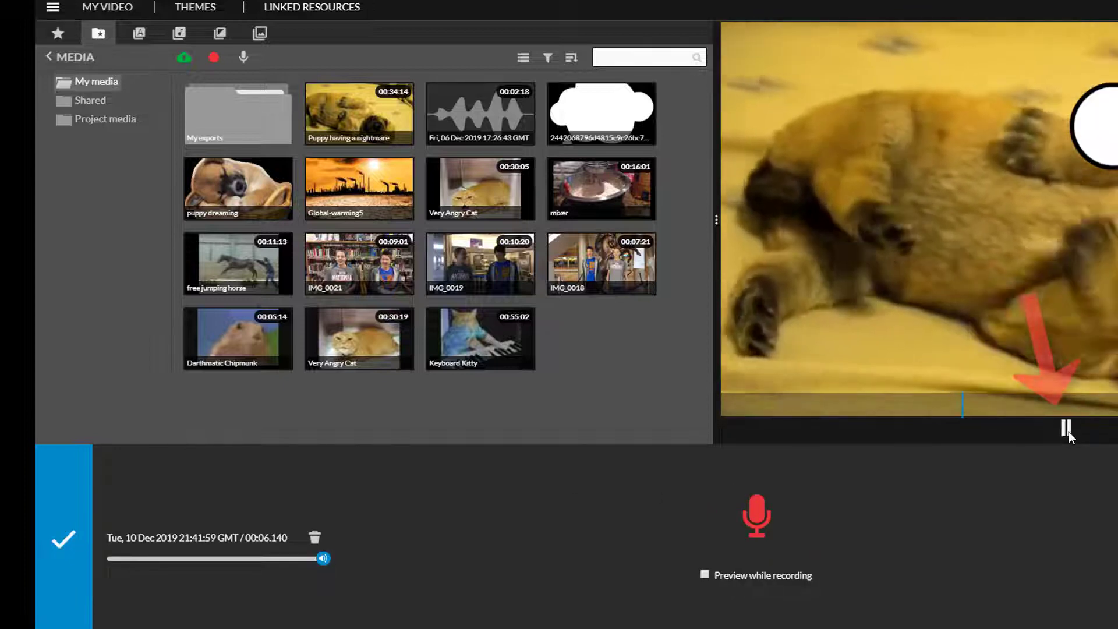
pyautogui.click(1068, 431)
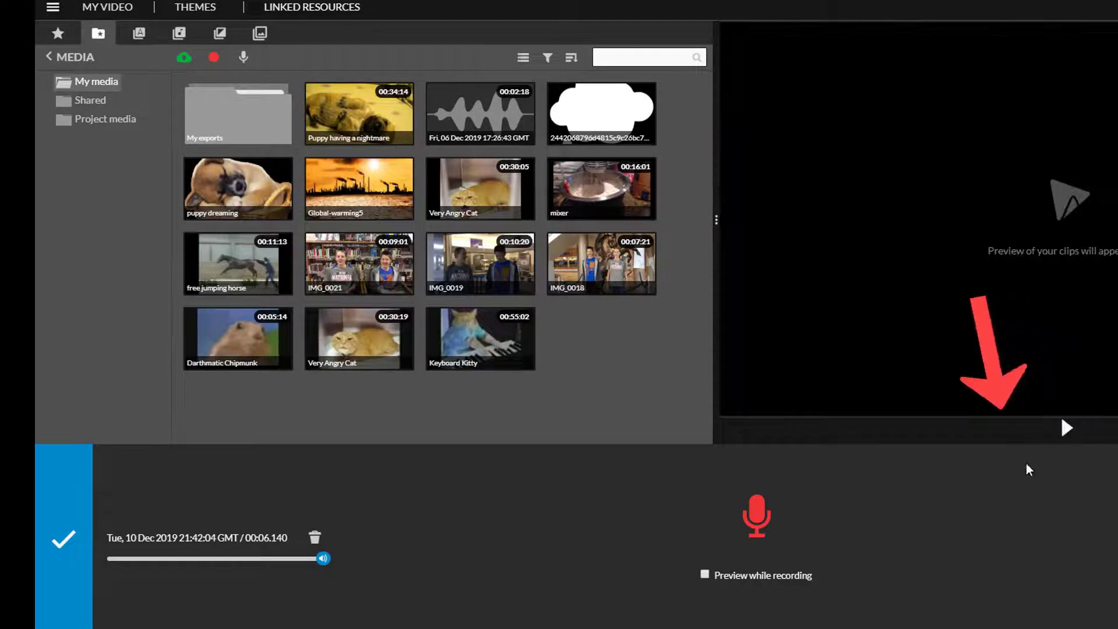
pyautogui.click(84, 550)
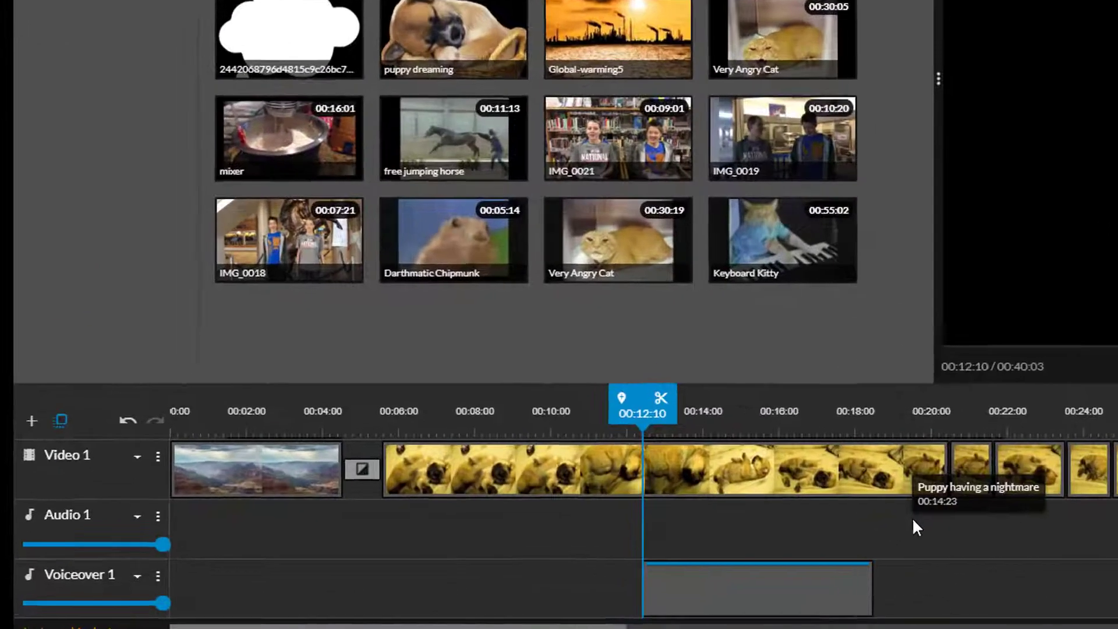
# Step: Align the voiceover with the puppy clip's start and cut off everything after 00:10:10
pyautogui.moveTo(770, 585); pyautogui.dragTo(593, 571)
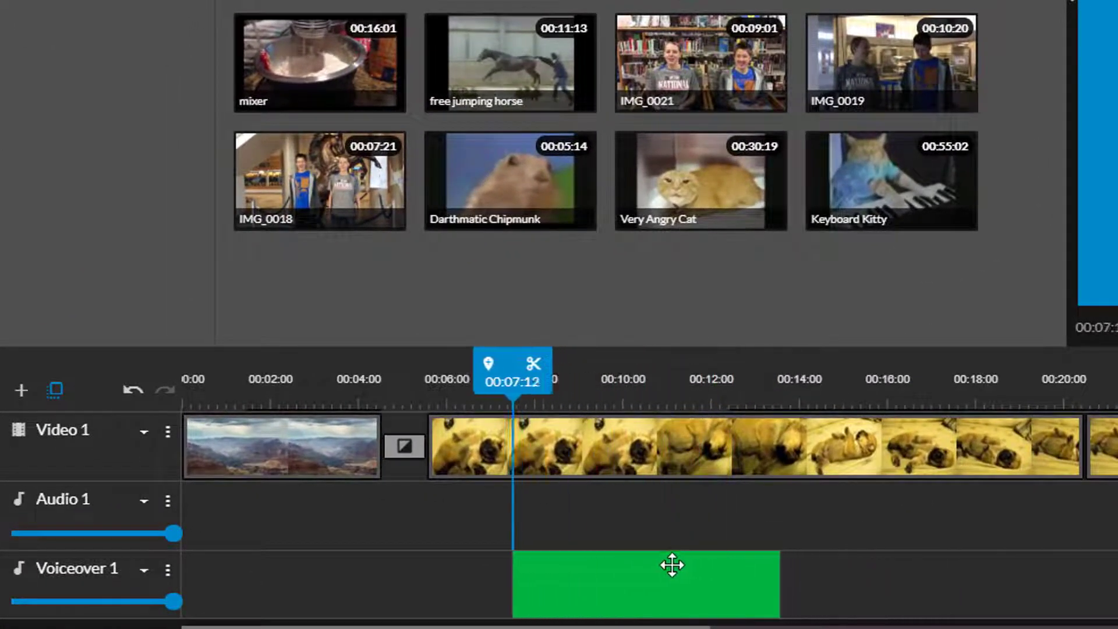
pyautogui.moveTo(672, 565); pyautogui.dragTo(589, 562)
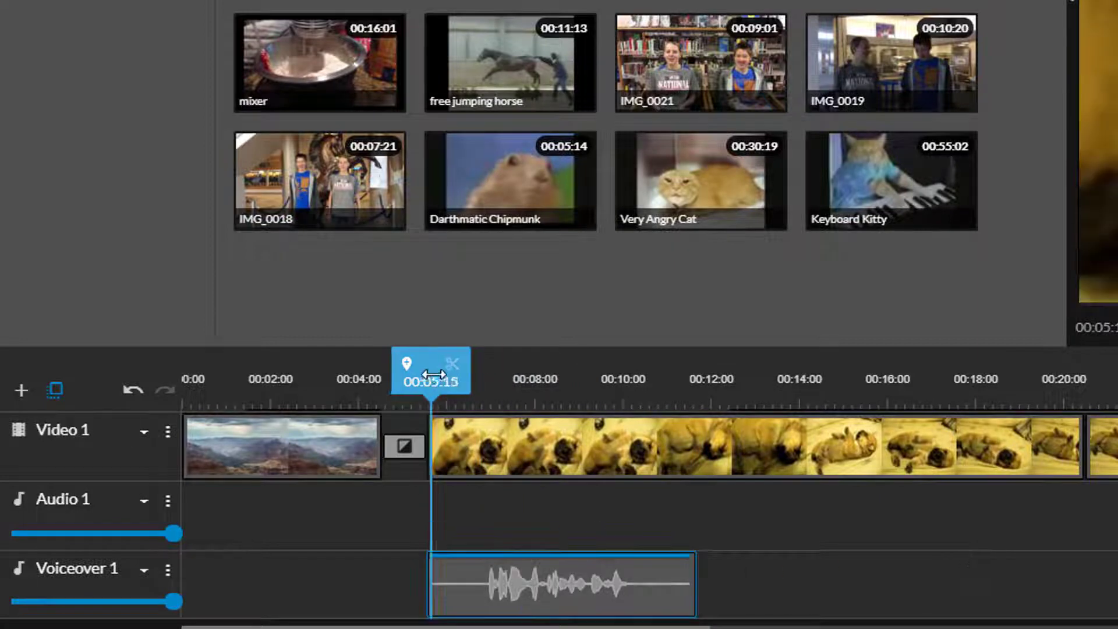
pyautogui.moveTo(431, 405); pyautogui.dragTo(645, 406)
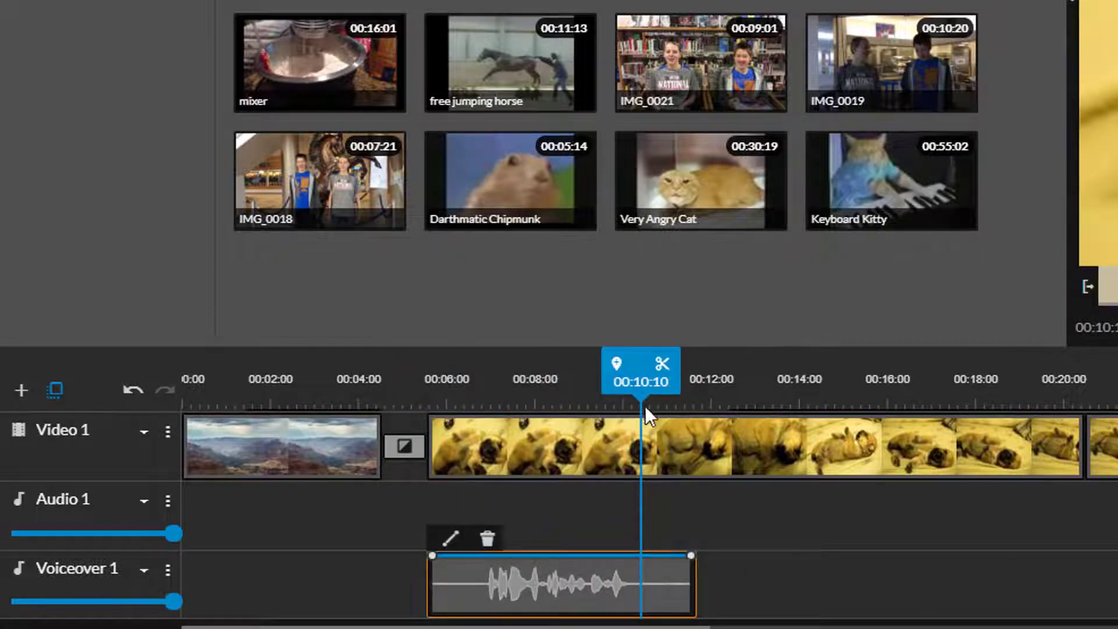
pyautogui.click(662, 364)
pyautogui.click(673, 605)
pyautogui.press('Delete')
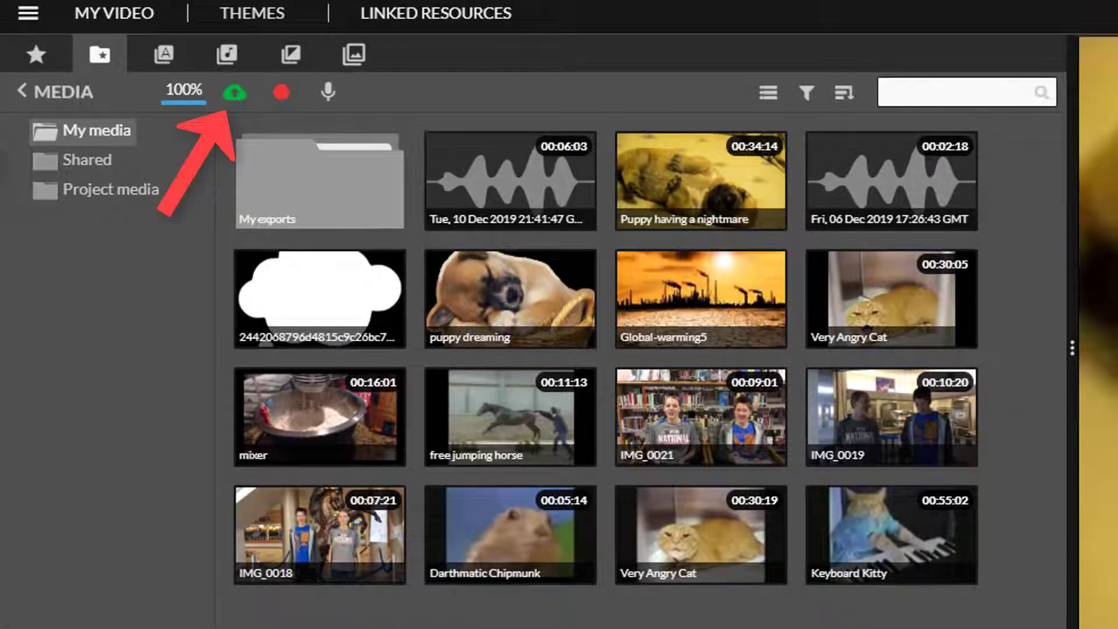
# Step: Add the DNA Mutations track from Premium Music > Suspenseful to the Audio 1 track
pyautogui.click(226, 53)
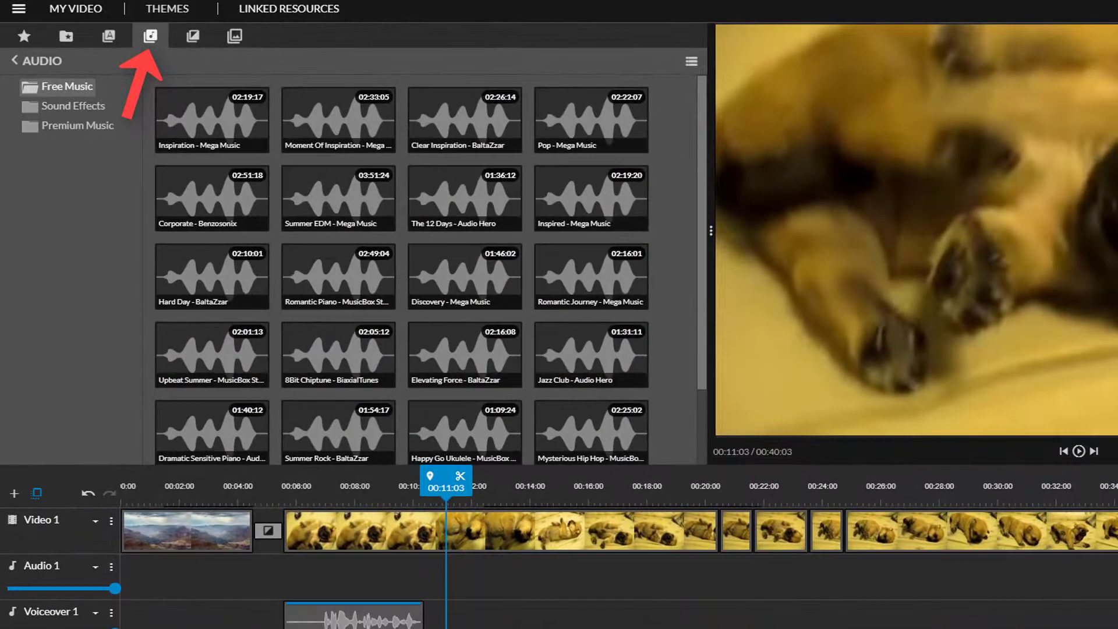
pyautogui.click(90, 146)
pyautogui.click(80, 255)
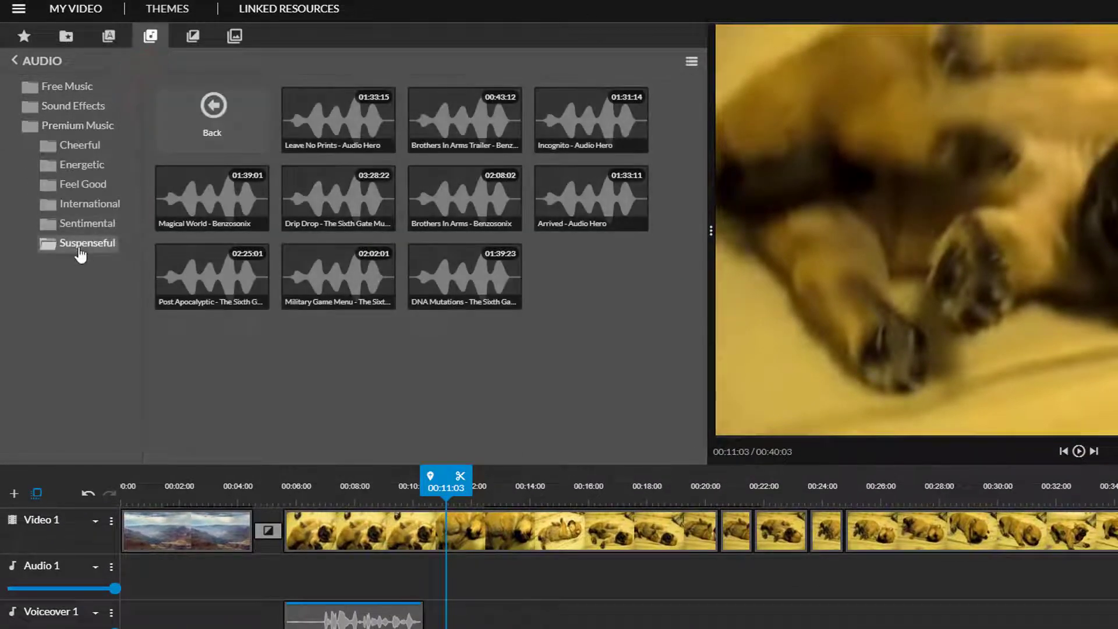
pyautogui.click(440, 281)
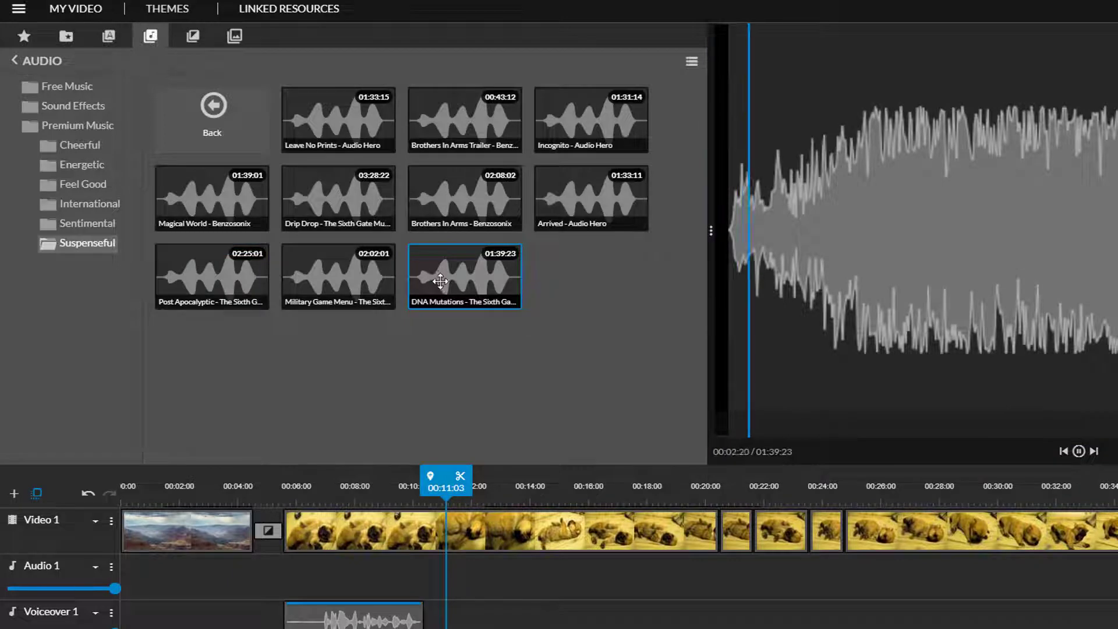
pyautogui.moveTo(440, 282); pyautogui.dragTo(384, 575)
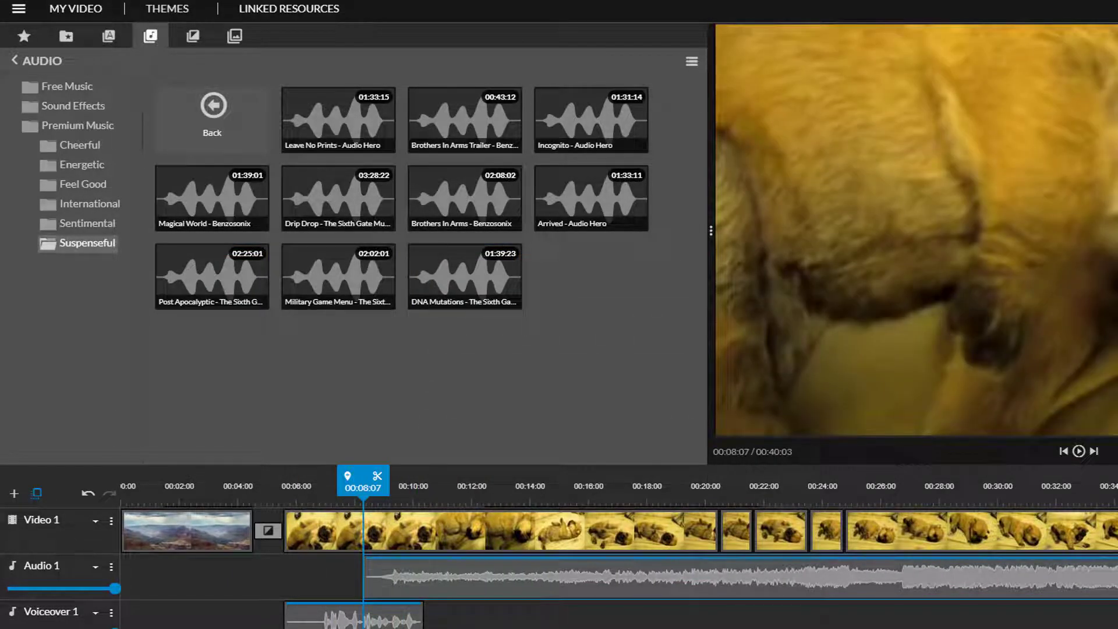
# Step: Split the music where the video ends and delete the part running past it
pyautogui.hscroll(10, 617, 524)
pyautogui.click(624, 490)
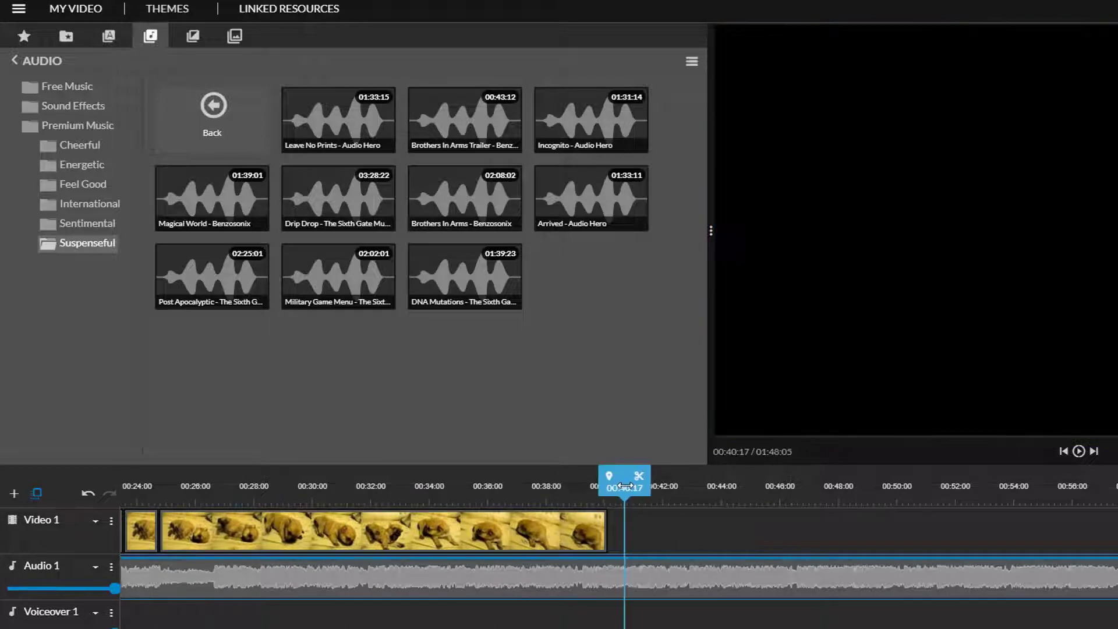
pyautogui.moveTo(624, 489)
pyautogui.mouseDown()
pyautogui.moveTo(590, 489)
pyautogui.moveTo(620, 489)
pyautogui.mouseUp()
pyautogui.click(634, 476)
pyautogui.click(656, 545)
pyautogui.click(565, 564)
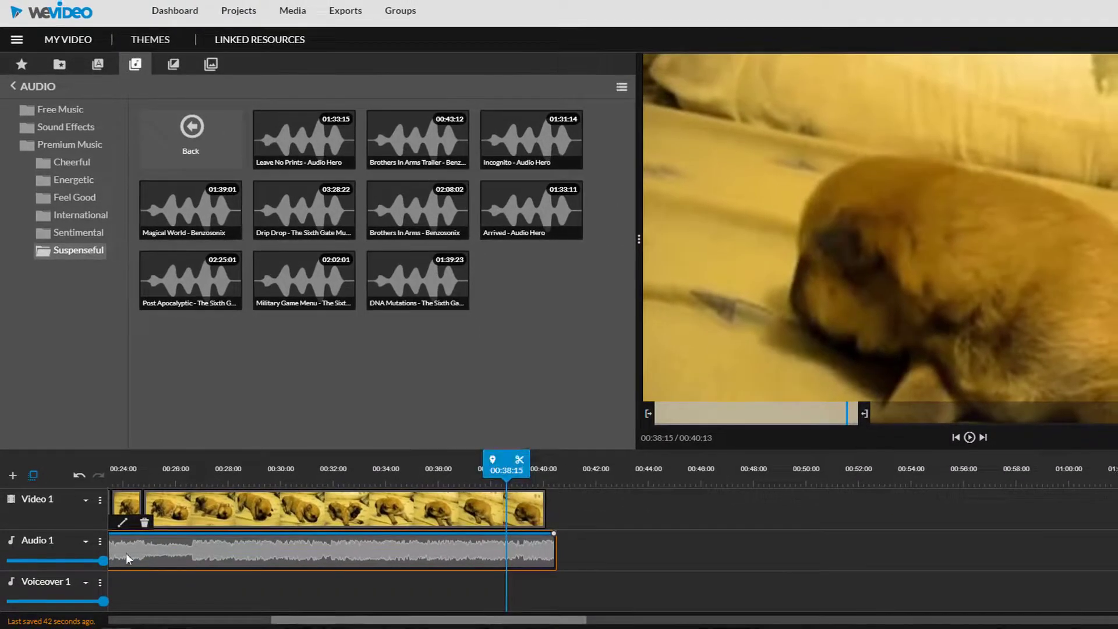
# Step: Give the music clip a 2-second fade out
pyautogui.click(137, 574)
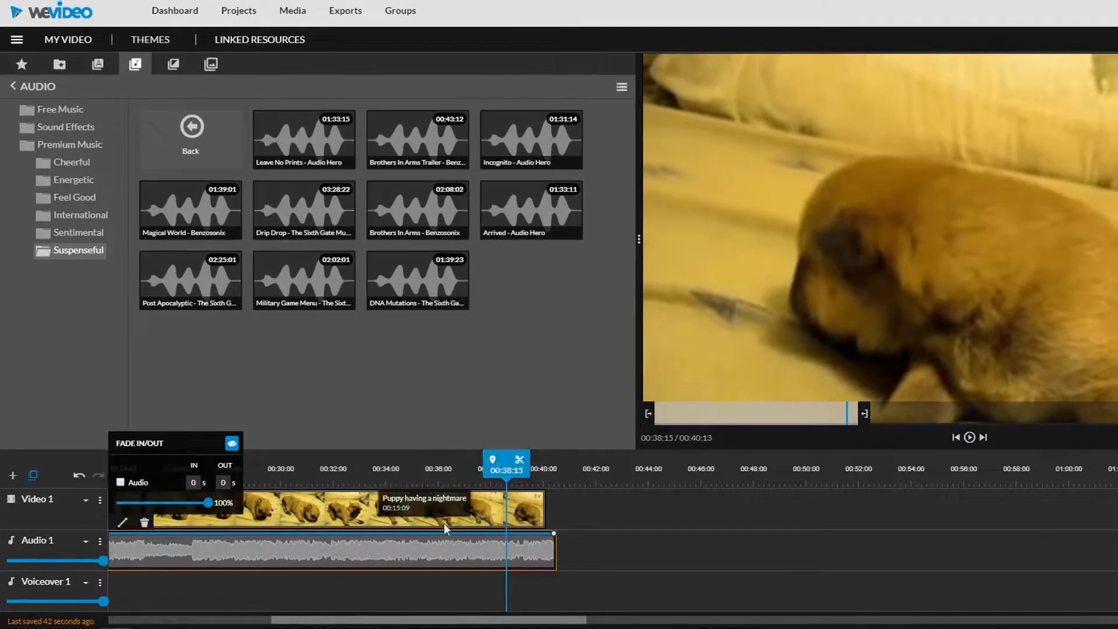
pyautogui.write('2')
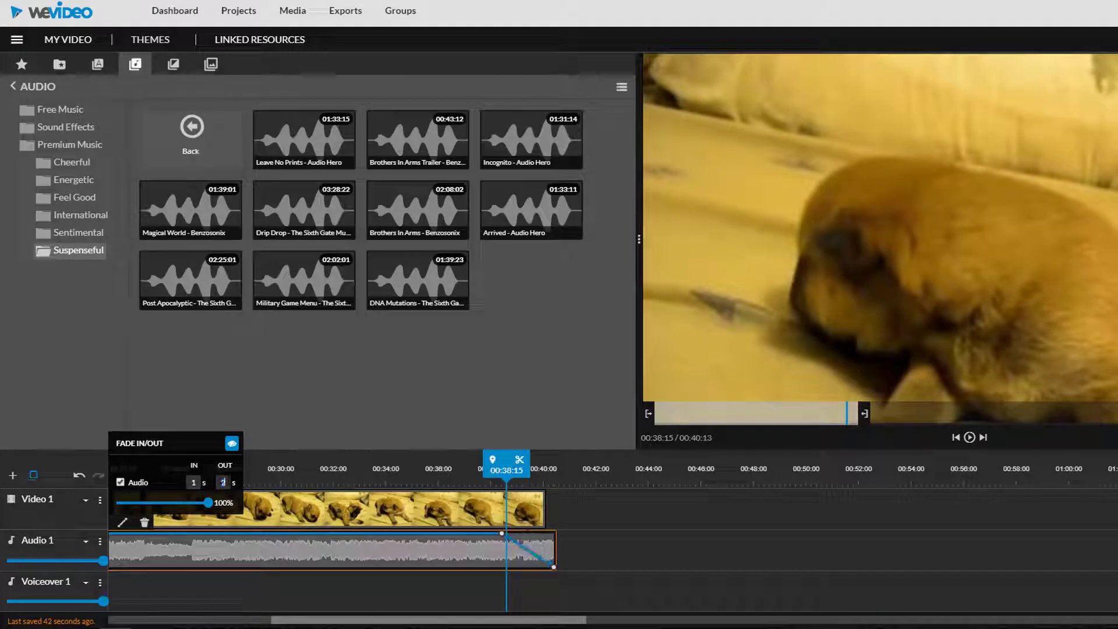
pyautogui.moveTo(493, 620); pyautogui.dragTo(331, 622)
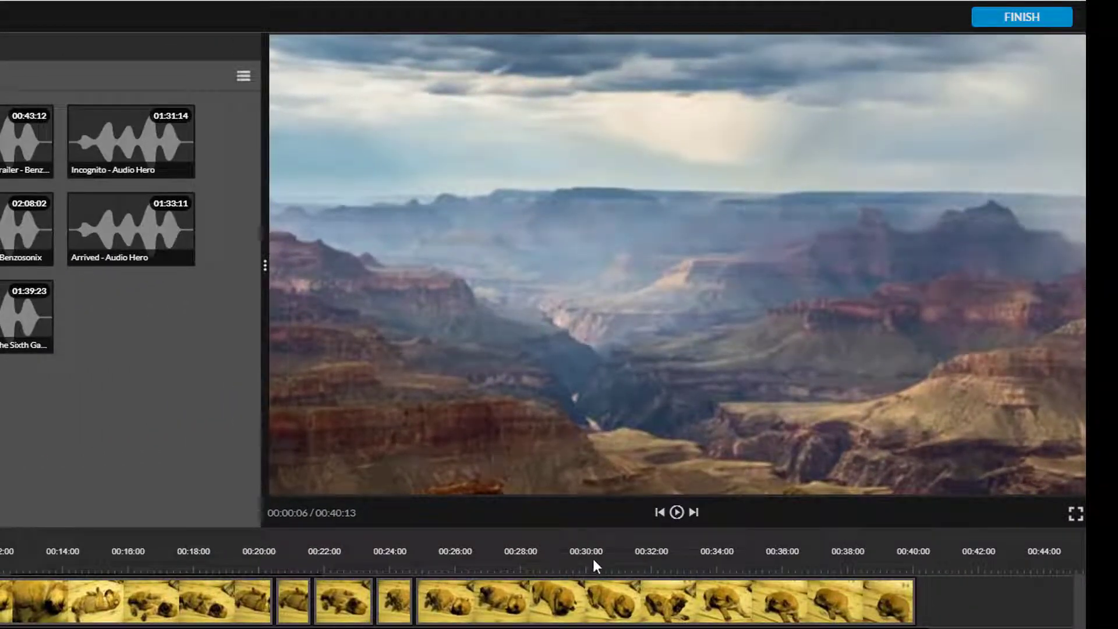
pyautogui.press('space')
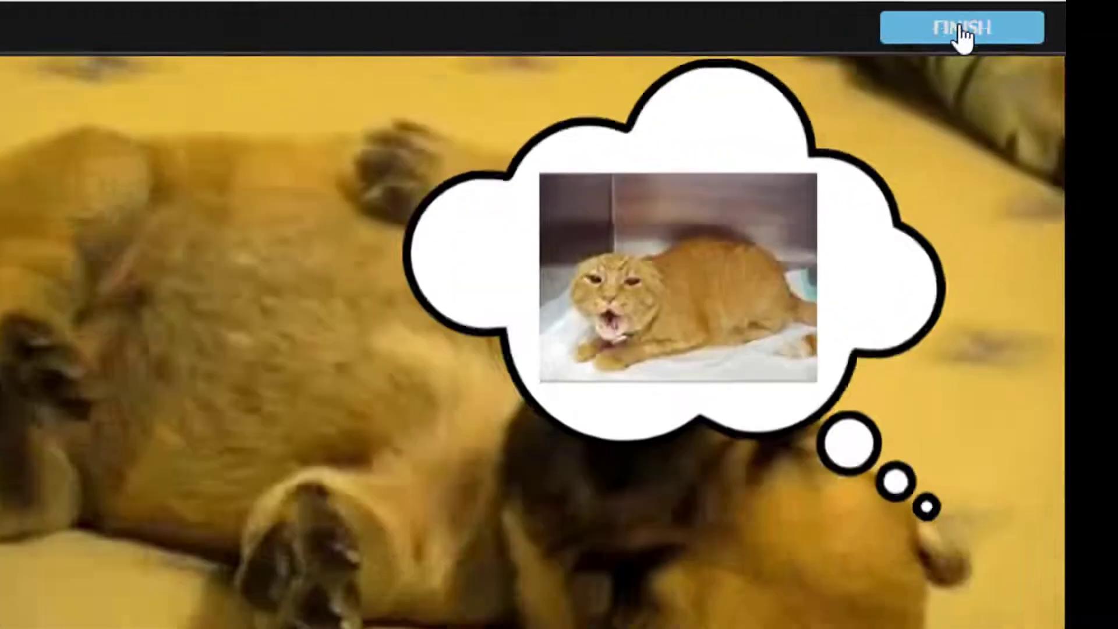
# Step: Start finishing the video and title the export 'Puppy Nightmare'
pyautogui.click(924, 40)
pyautogui.moveTo(312, 345); pyautogui.dragTo(153, 344)
pyautogui.write('Puppy Nightmare')
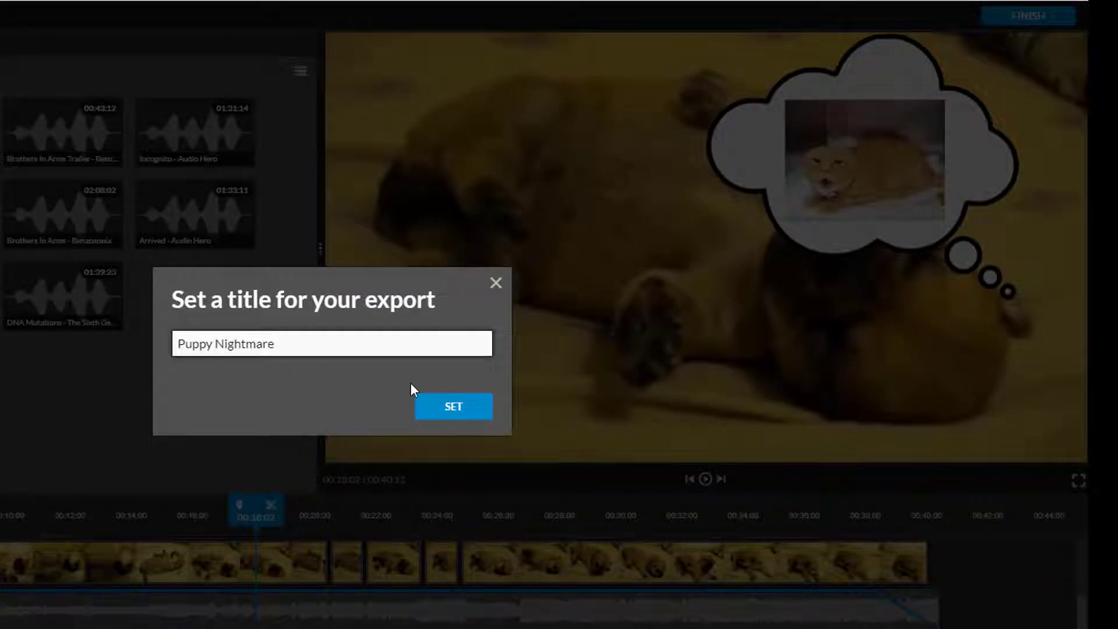
pyautogui.click(454, 406)
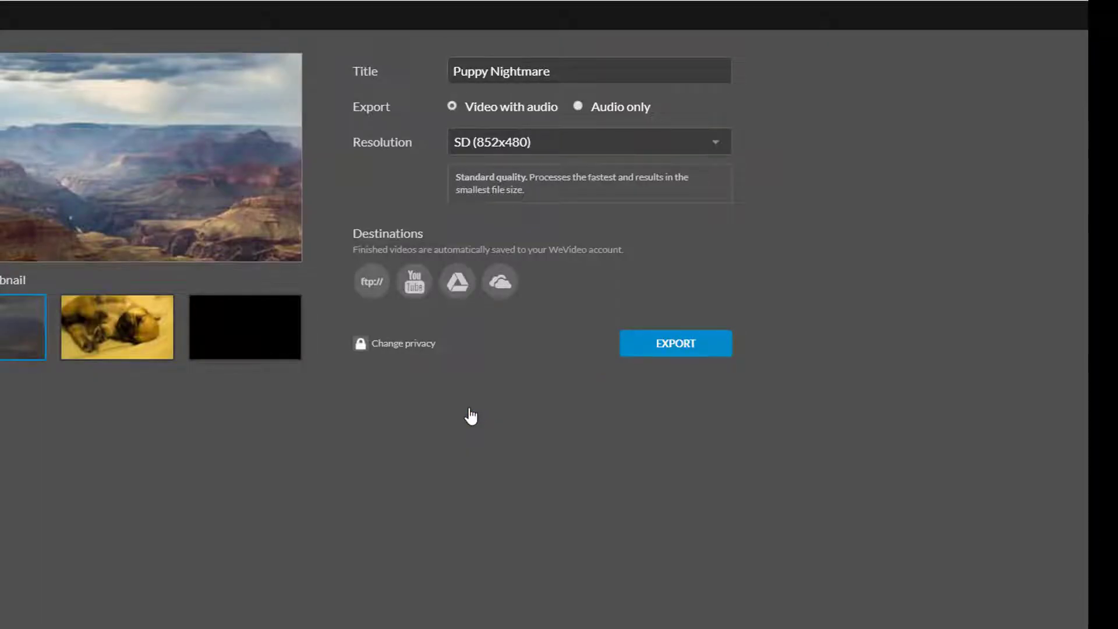
# Step: Export in HD (1280x720), also sending the video to YouTube and Google Drive
pyautogui.click(573, 152)
pyautogui.click(559, 200)
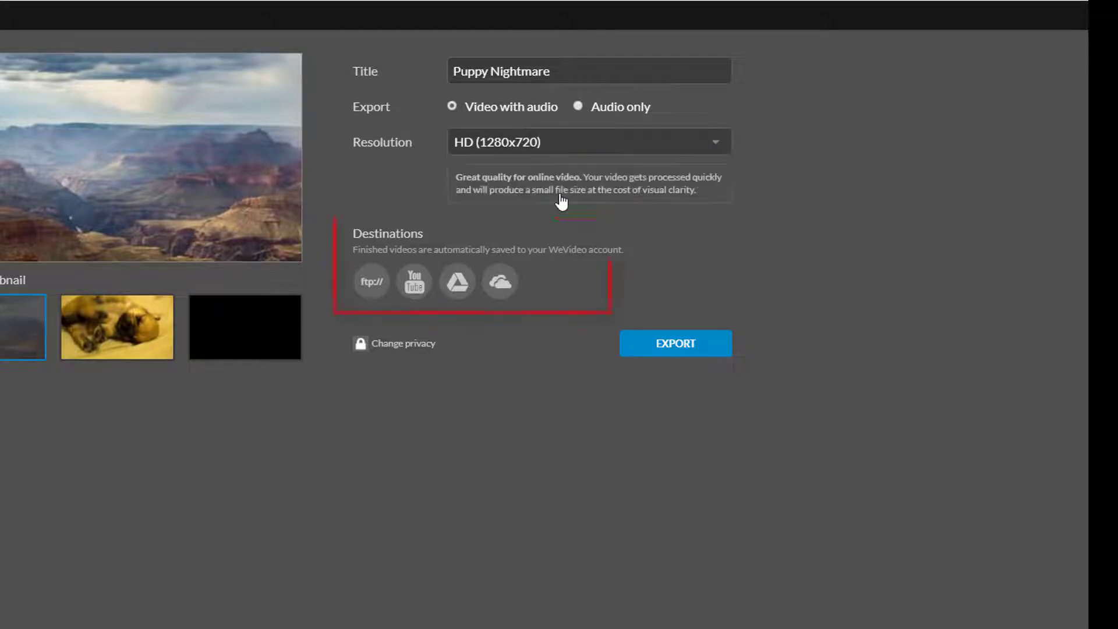
pyautogui.click(415, 292)
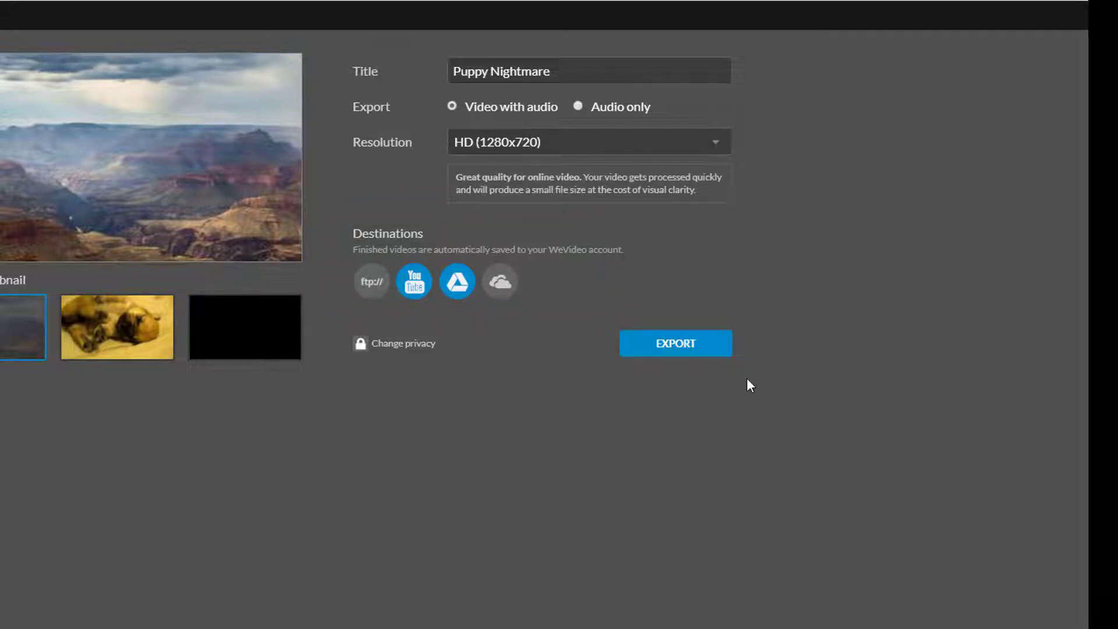
pyautogui.click(675, 345)
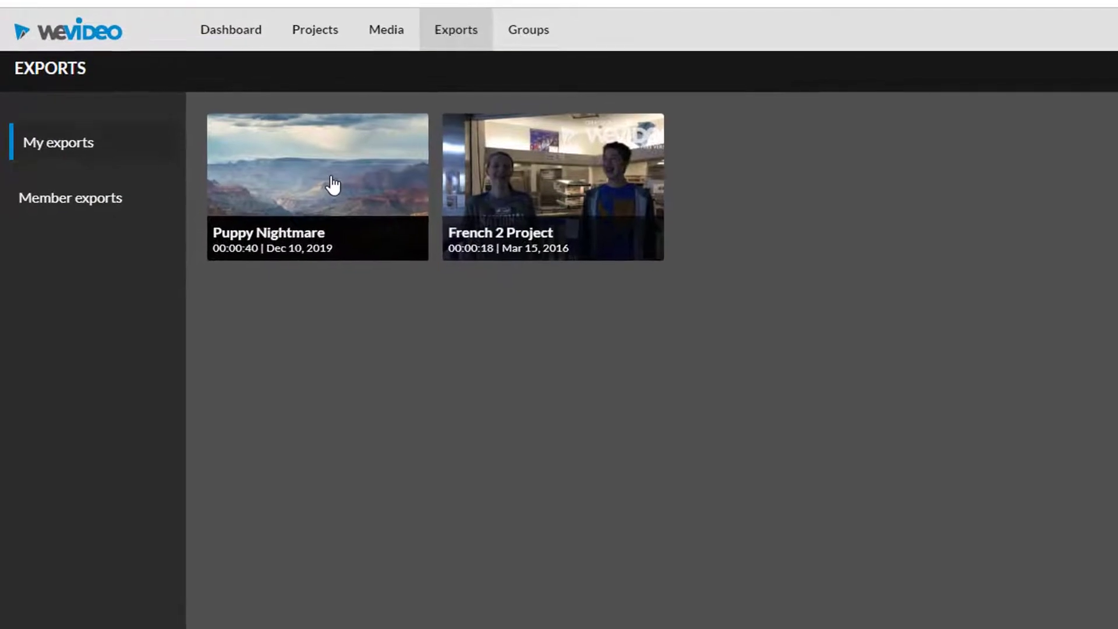
# Step: View the Puppy Nightmare export's details (16.77 MB mp4, 25 fps), then return to the home page
pyautogui.moveTo(327, 175)
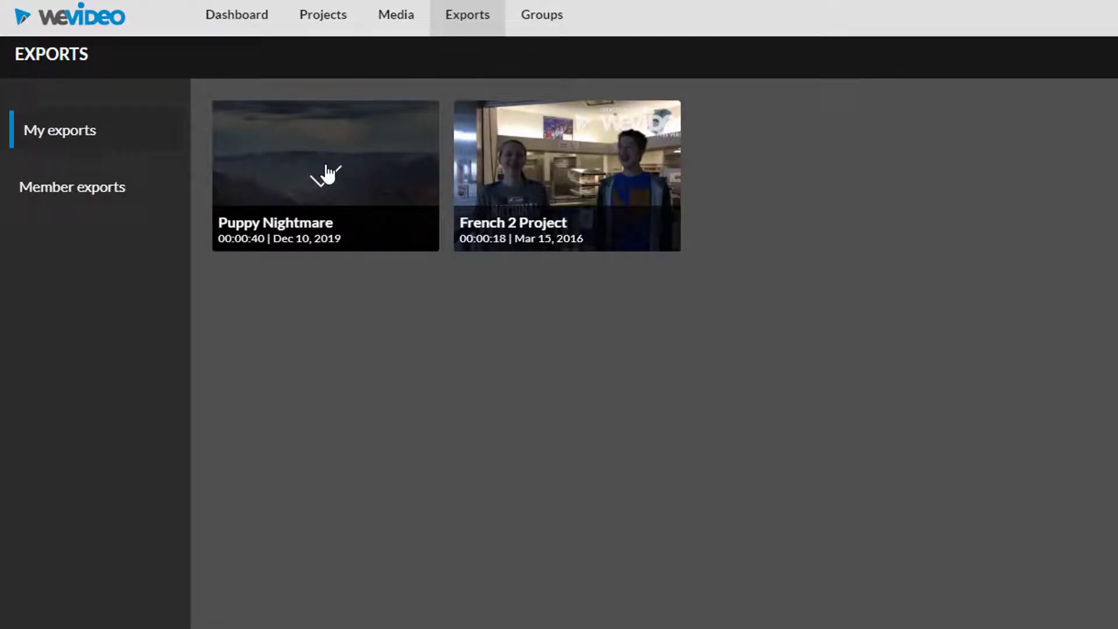
pyautogui.click(327, 175)
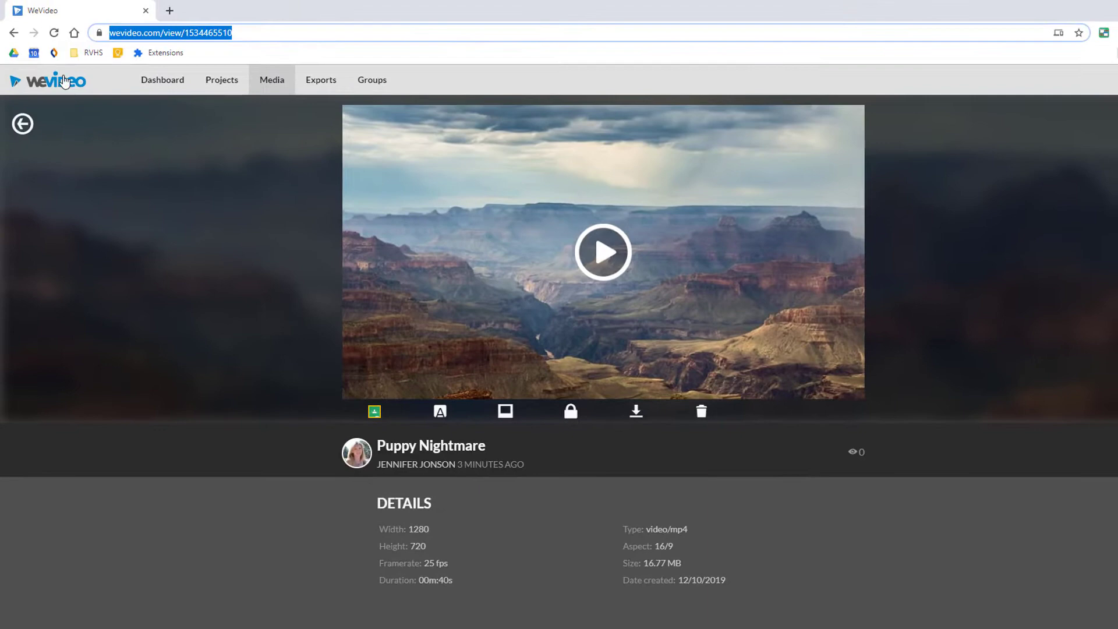
pyautogui.click(64, 80)
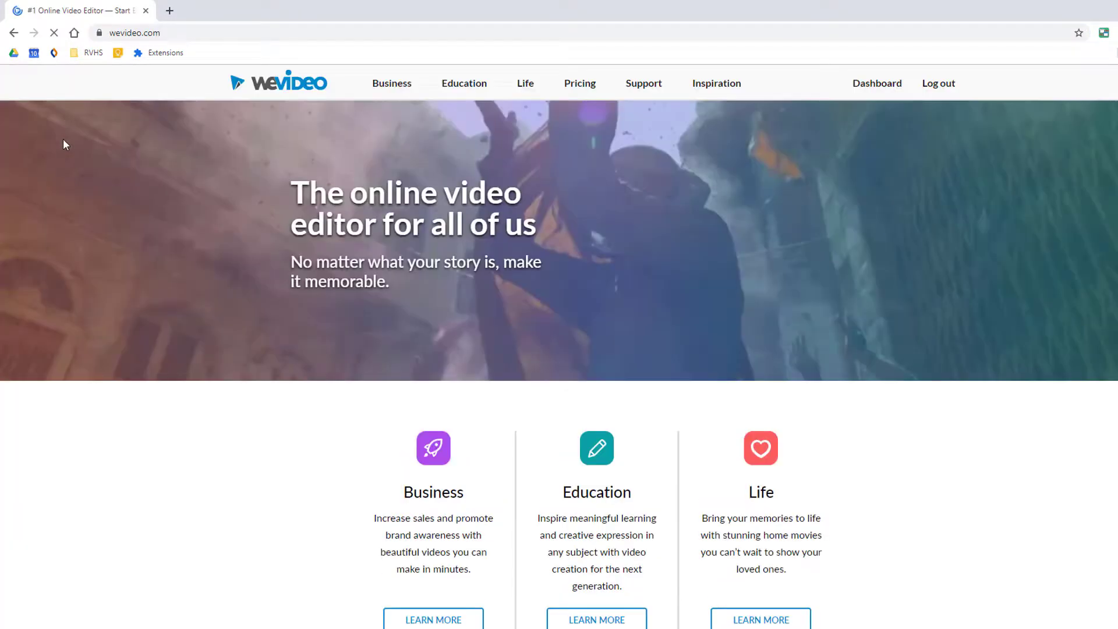